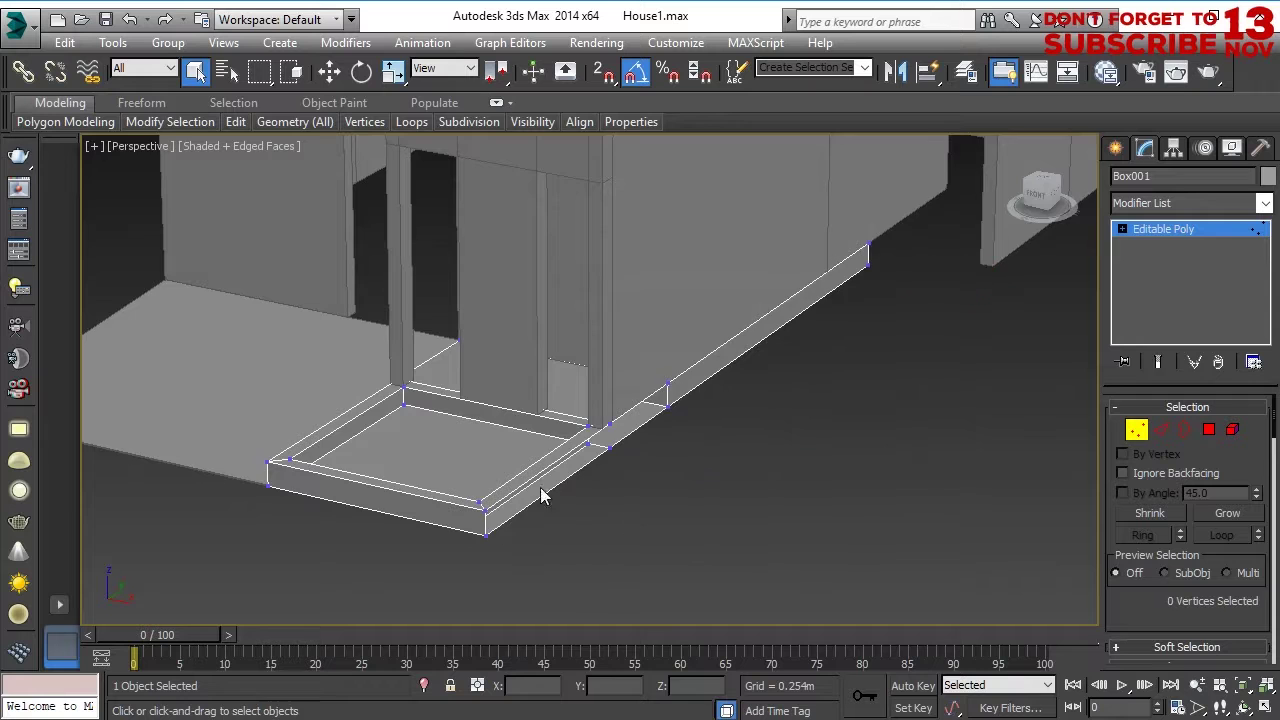
Delete the far end vertices of the base slab along the house wall and check the opening from below.
click(594, 503)
key(Delete)
alt+middle_drag(770, 446, 555, 448)
click(642, 406)
click(1161, 430)
alt+middle_drag(708, 468, 707, 254)
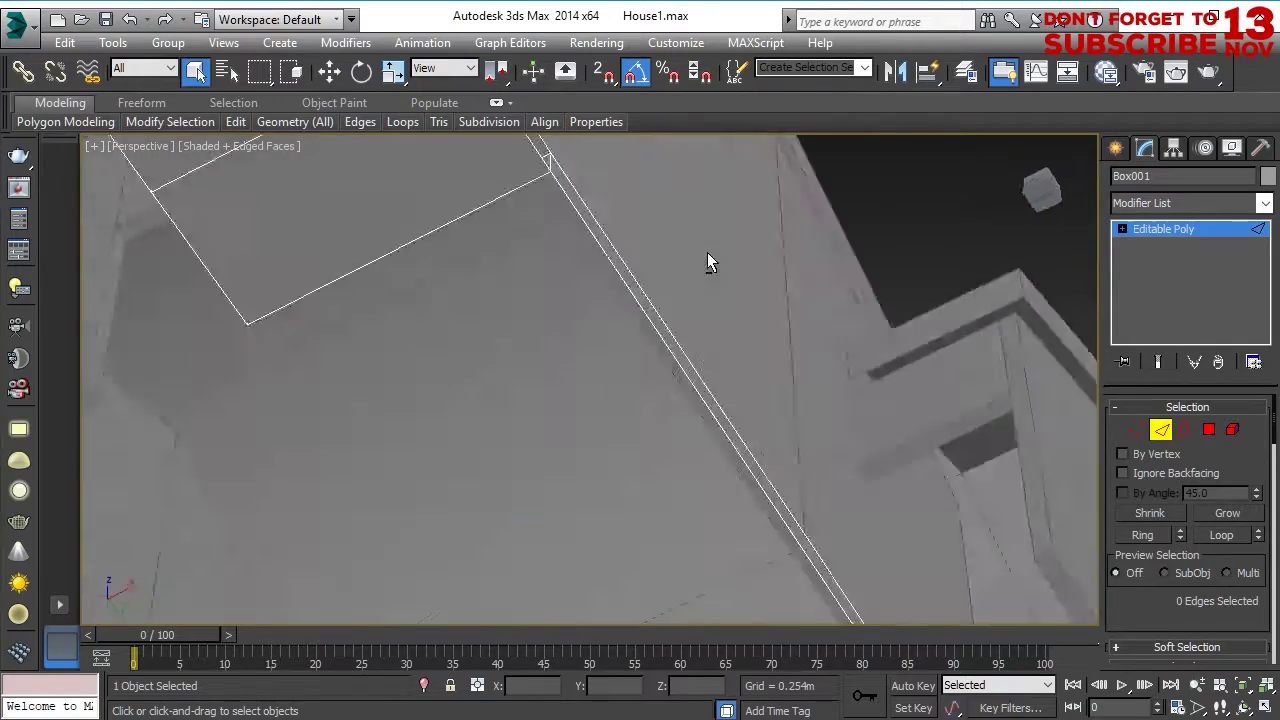
click(1134, 431)
scroll(681, 534, down, 5)
alt+middle_drag(680, 494, 720, 560)
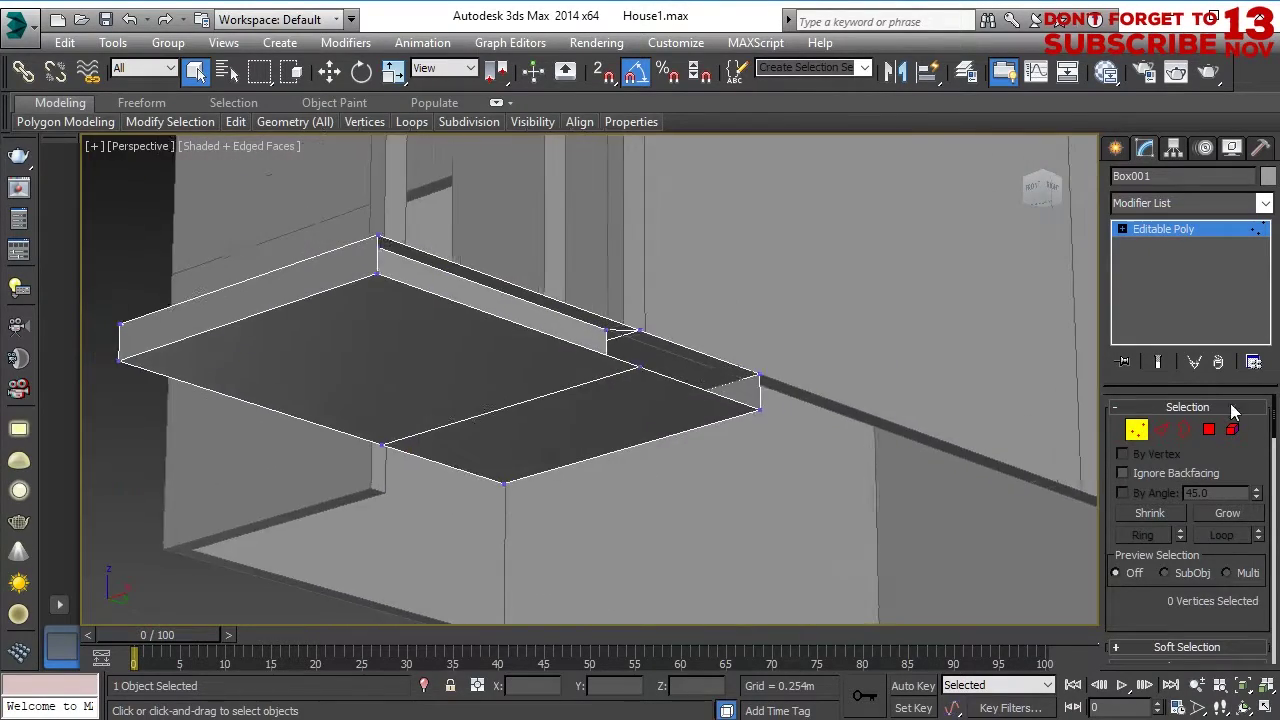
Bridge the two open edges along the base slab's side beside the house wall.
click(1161, 430)
alt+middle_drag(820, 400, 712, 475)
scroll(1165, 590, down, 3)
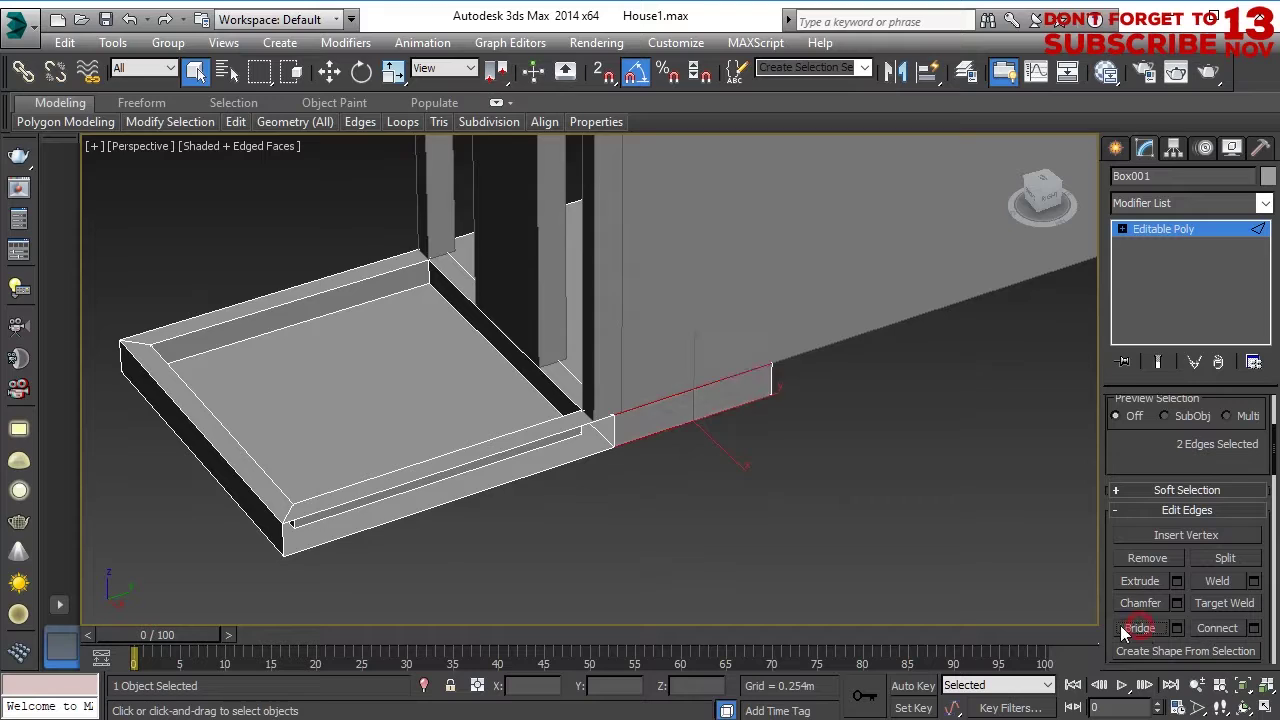
alt+middle_drag(520, 480, 700, 490)
alt+middle_drag(474, 515, 449, 508)
scroll(449, 508, down, 5)
alt+middle_drag(595, 480, 610, 430)
scroll(687, 530, up, 5)
click(621, 450)
alt+middle_drag(668, 505, 626, 506)
Select the eight vertices at the base slab's wall-side section and move them into line with the house walls.
key(1)
alt+middle_drag(706, 437, 755, 450)
drag(797, 578, 668, 178)
alt+middle_drag(631, 290, 731, 417)
right_click(731, 417)
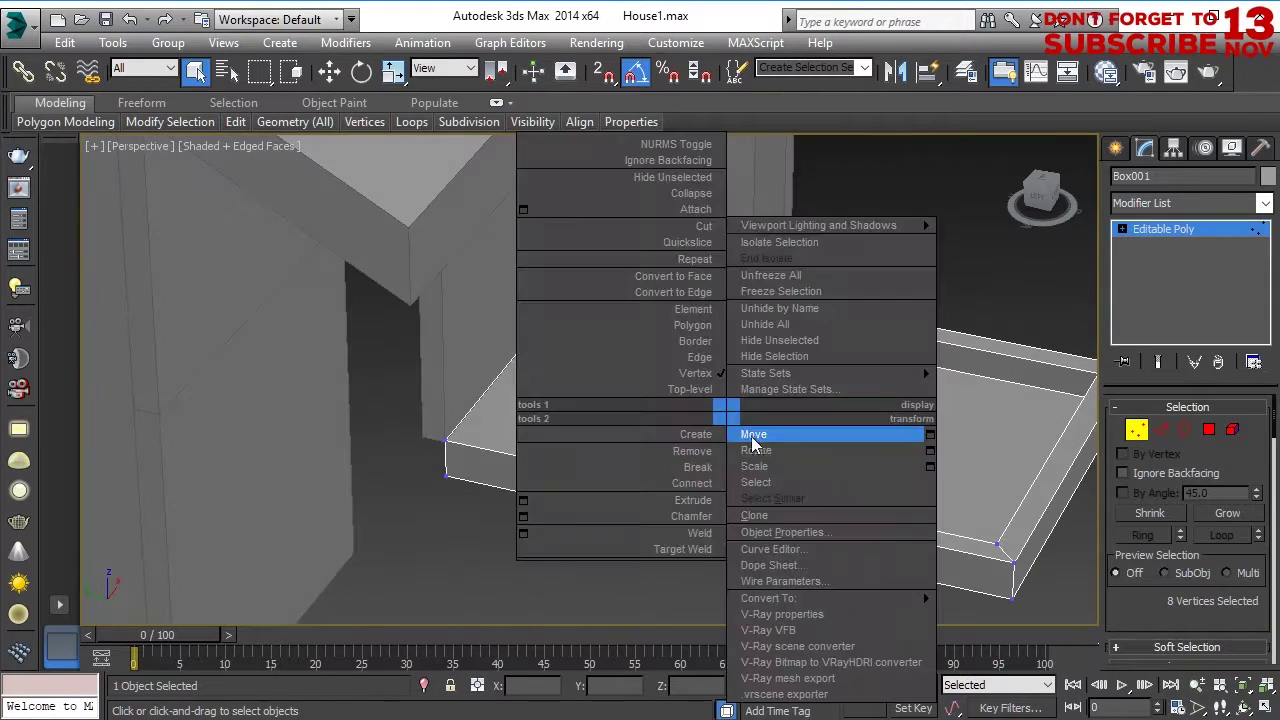
click(760, 431)
drag(667, 419, 671, 421)
Stretch the base slab's end vertices along the house so the slab extends beneath the side wall.
alt+middle_drag(715, 430, 823, 526)
scroll(823, 526, down, 3)
scroll(765, 490, up, 3)
alt+middle_drag(755, 495, 752, 410)
drag(680, 543, 793, 380)
alt+middle_drag(790, 395, 588, 492)
scroll(694, 500, down, 3)
drag(778, 463, 968, 424)
middle_drag(895, 490, 575, 410)
alt+middle_drag(575, 410, 625, 290)
drag(622, 379, 817, 537)
alt+middle_drag(815, 505, 600, 372)
Add a Swift Loop across the base behind the porch post and extrude the adjoining side face outward as an entry step.
scroll(760, 520, up, 3)
alt+middle_drag(600, 372, 451, 324)
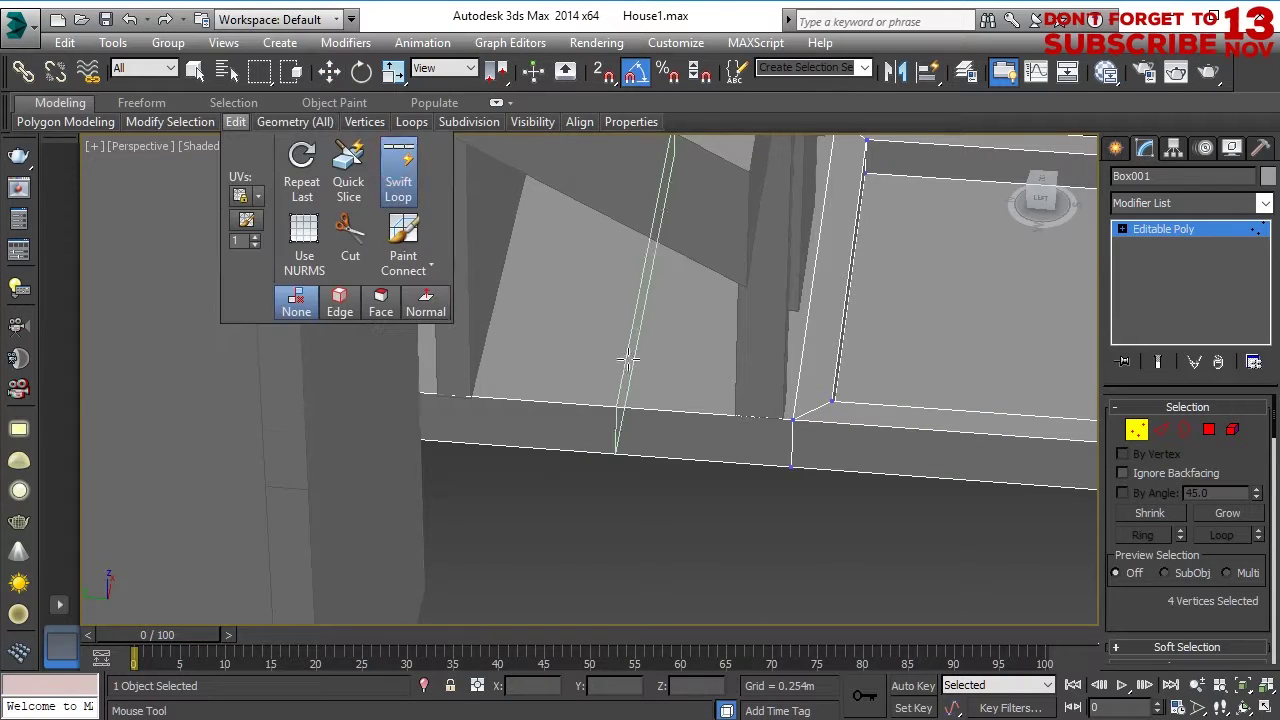
alt+middle_drag(614, 343, 580, 455)
scroll(354, 361, down, 5)
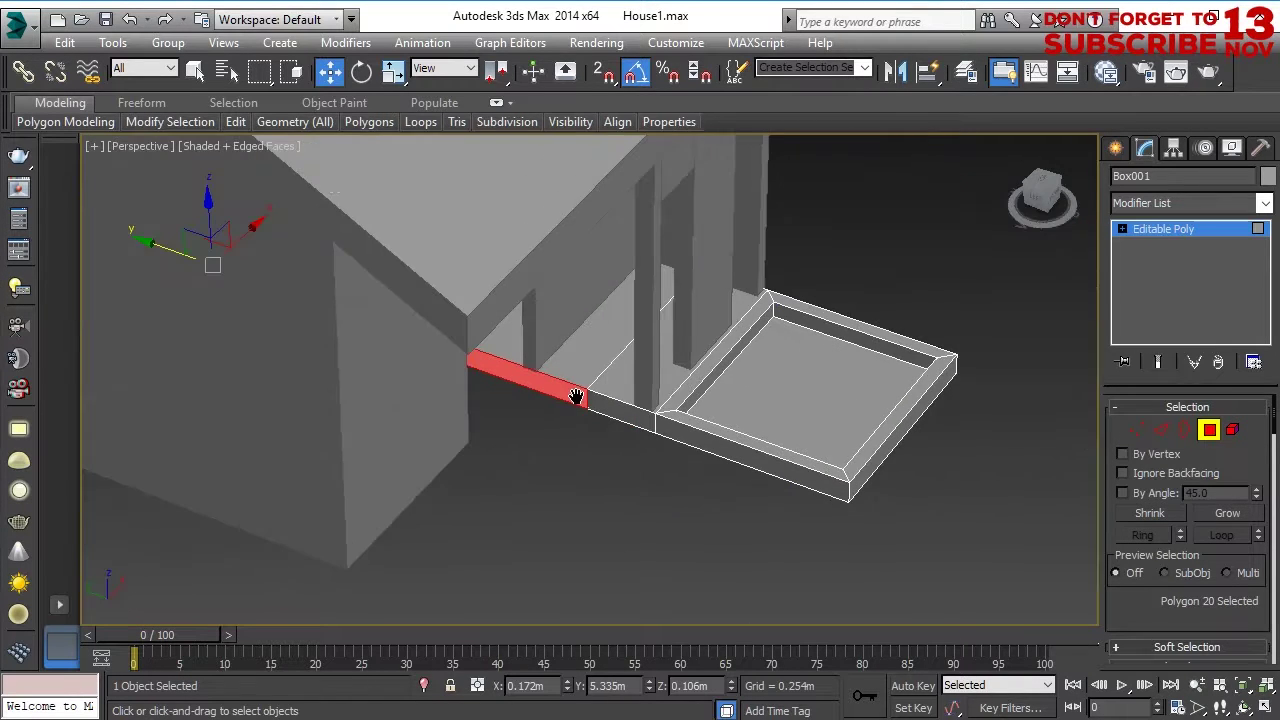
scroll(1140, 585, down, 3)
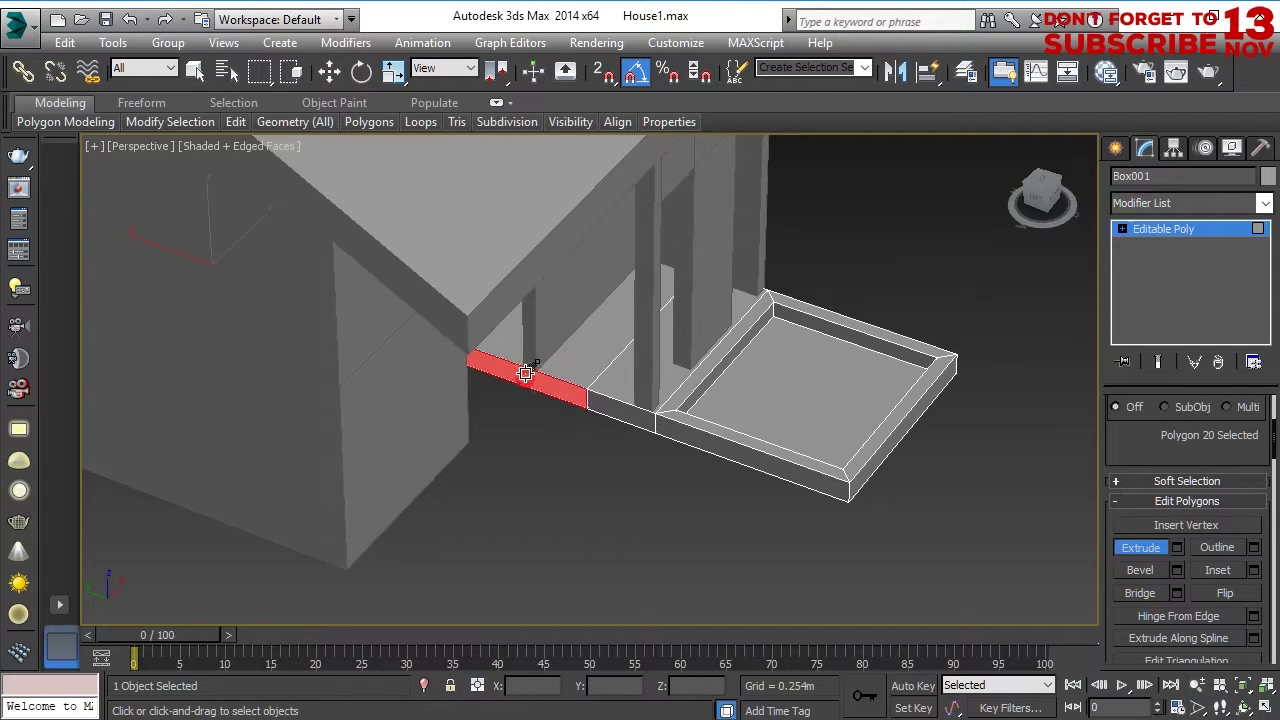
alt+middle_drag(202, 276, 529, 402)
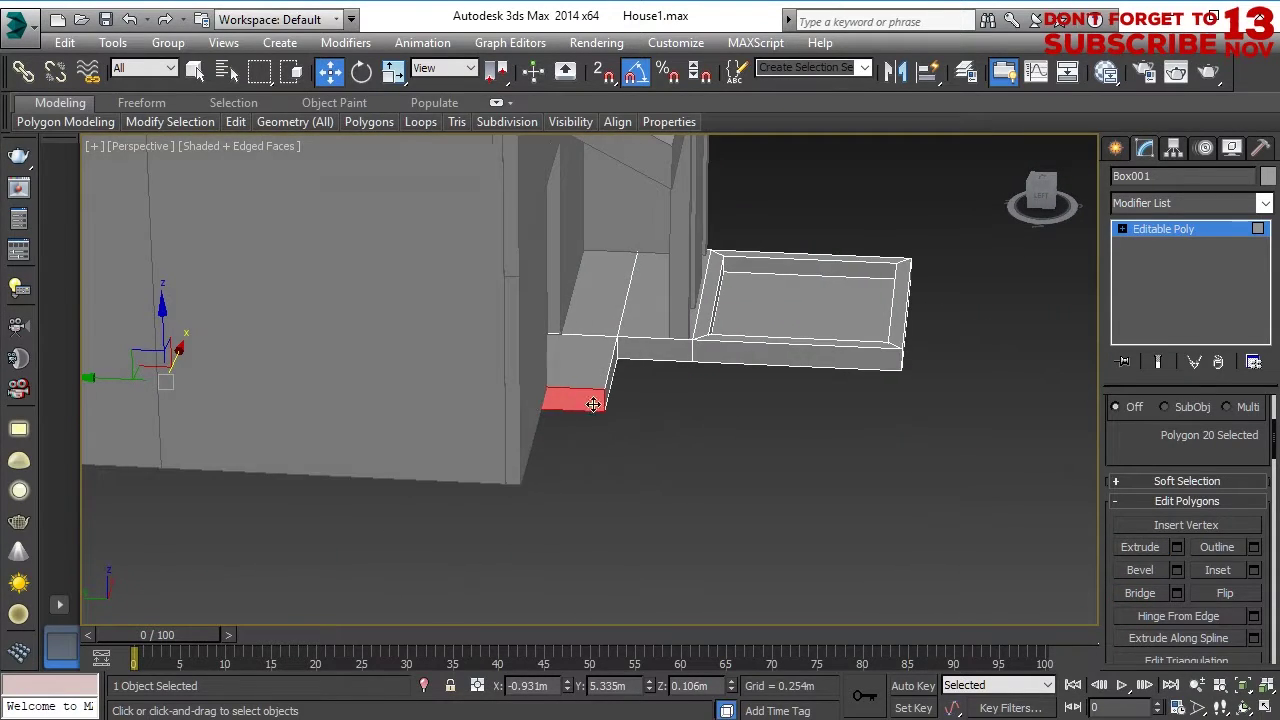
Adjust the entry step's six side vertices and add a Swift Loop in line with the front wall's corner.
key(2)
key(1)
alt+middle_drag(609, 369, 527, 396)
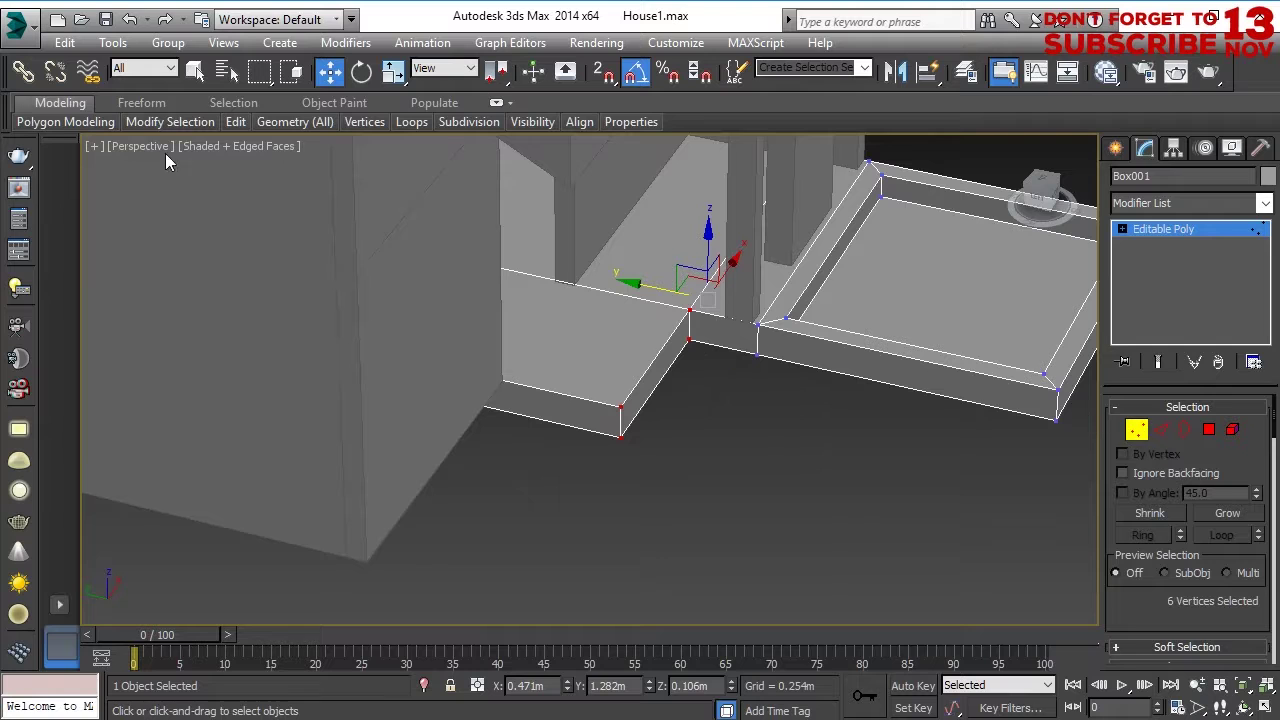
ctrl+right_click(230, 190)
click(348, 240)
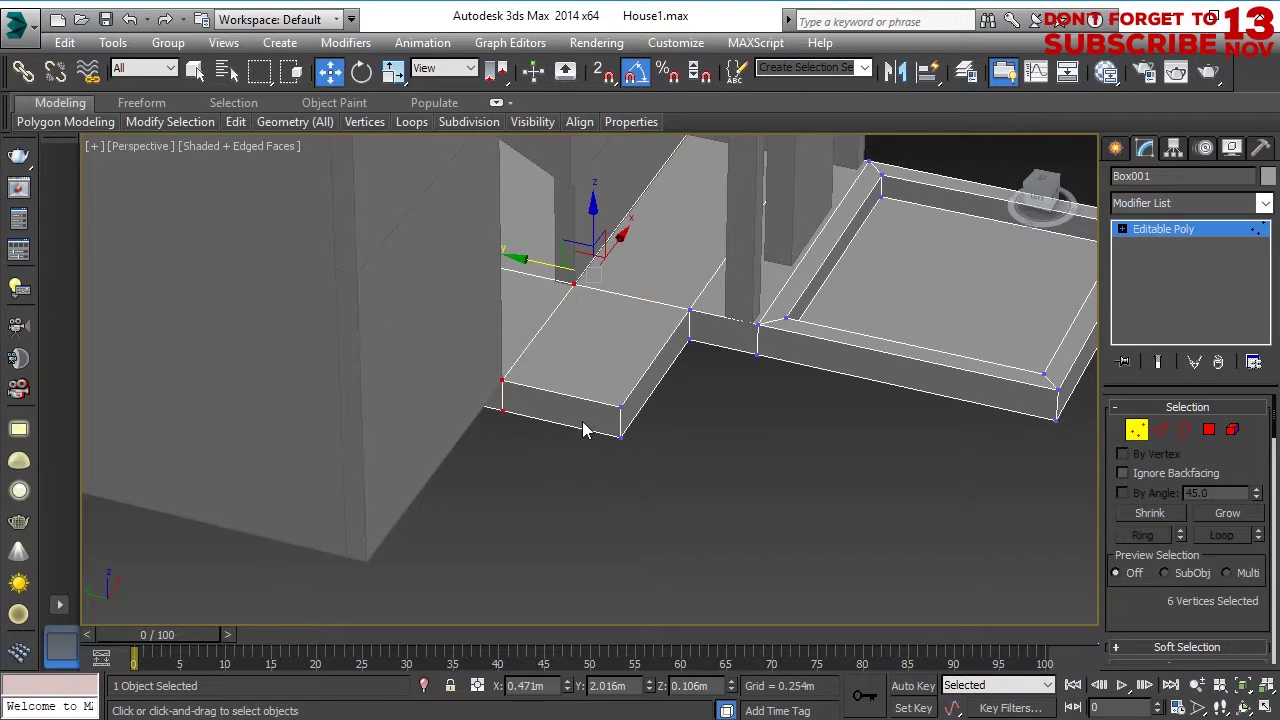
Extrude the base face beneath the front room and align its end with the room's outer wall.
scroll(1151, 563, down, 3)
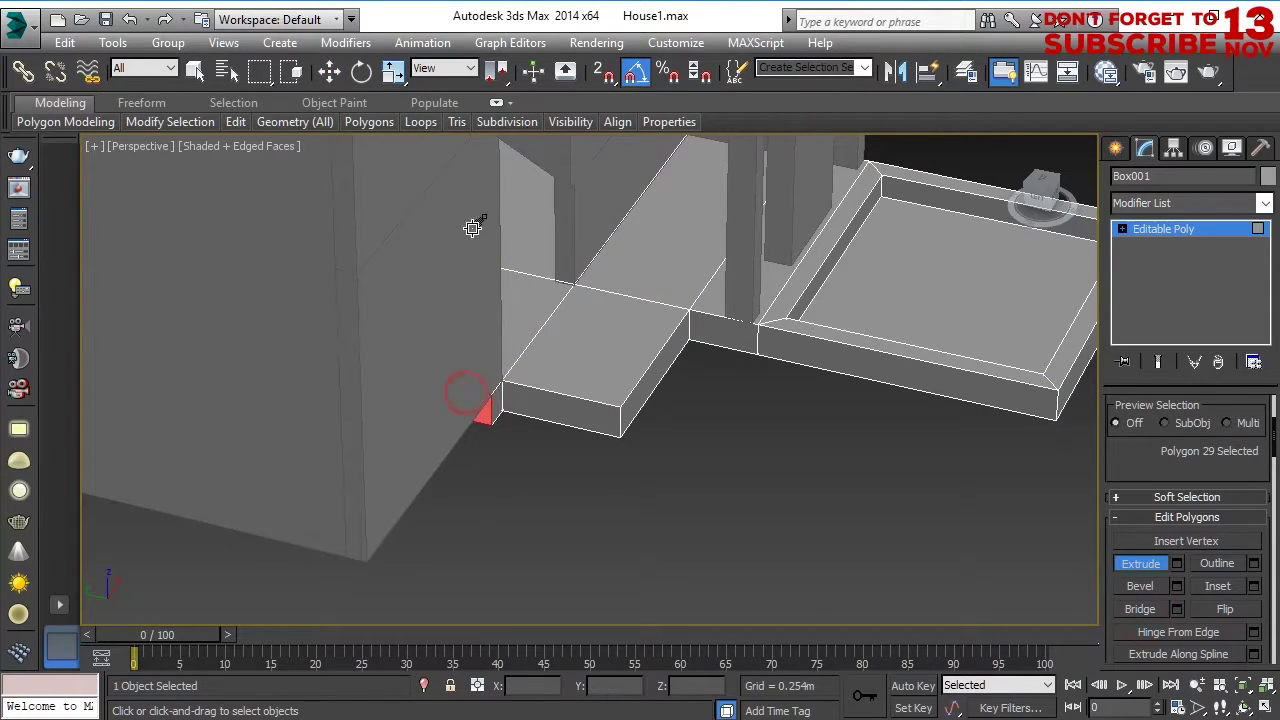
key(w)
middle_drag(263, 432, 411, 429)
scroll(411, 429, down, 2)
drag(202, 316, 199, 320)
drag(143, 405, 138, 413)
alt+middle_drag(345, 466, 252, 358)
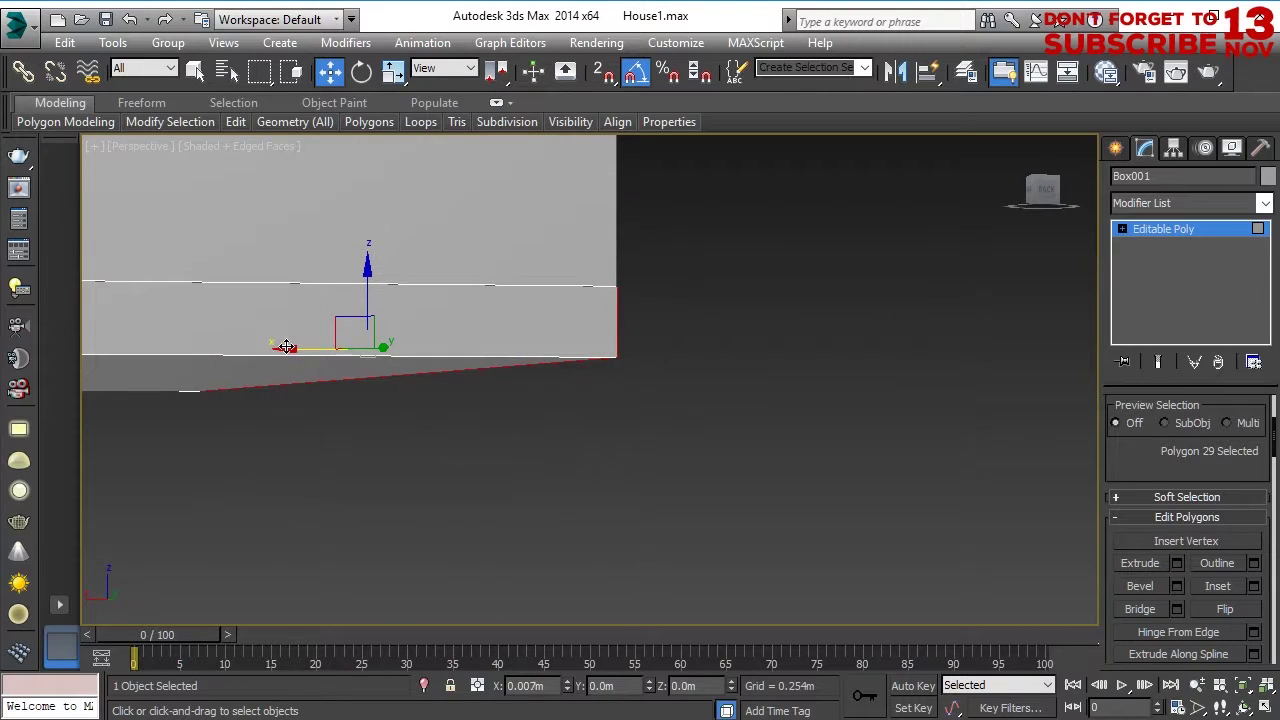
Select the four base faces along the opposite side of the house and extrude them outward as a walkway.
alt+middle_drag(346, 390, 455, 491)
scroll(731, 326, down, 3)
scroll(506, 491, up, 3)
scroll(455, 491, down, 3)
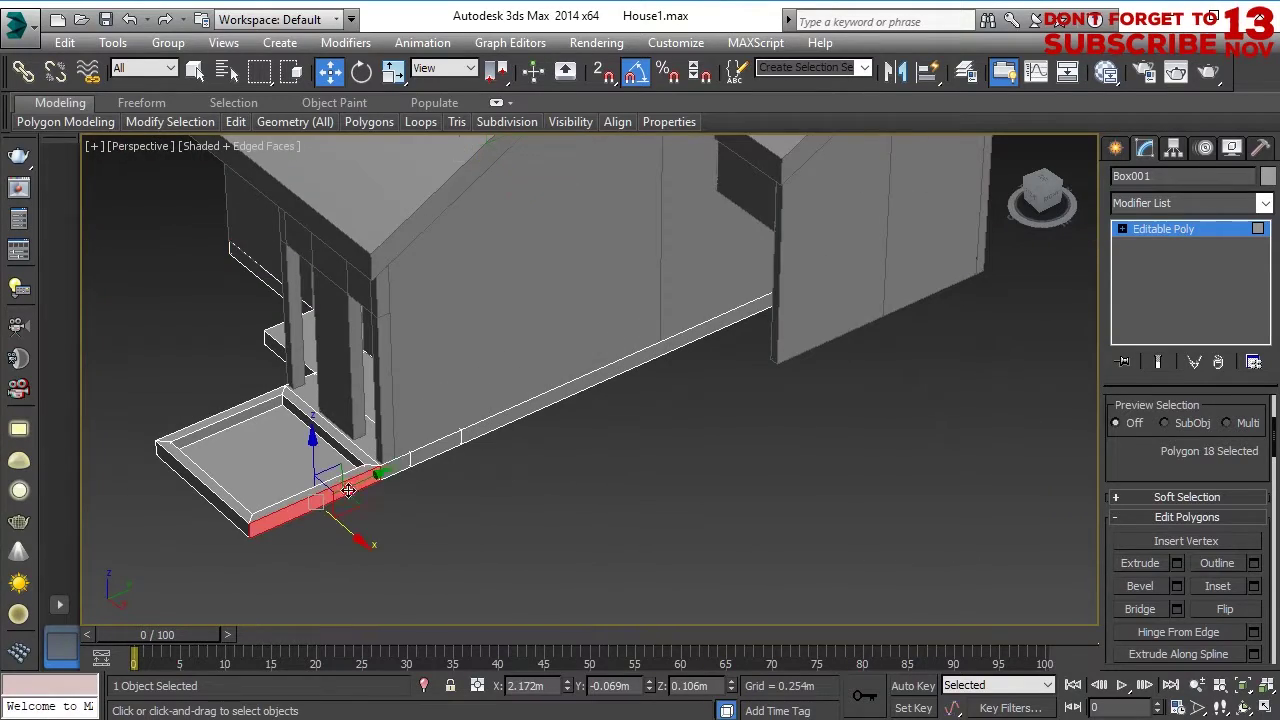
ctrl+click(484, 442)
alt+middle_drag(484, 442, 558, 436)
scroll(558, 437, up, 3)
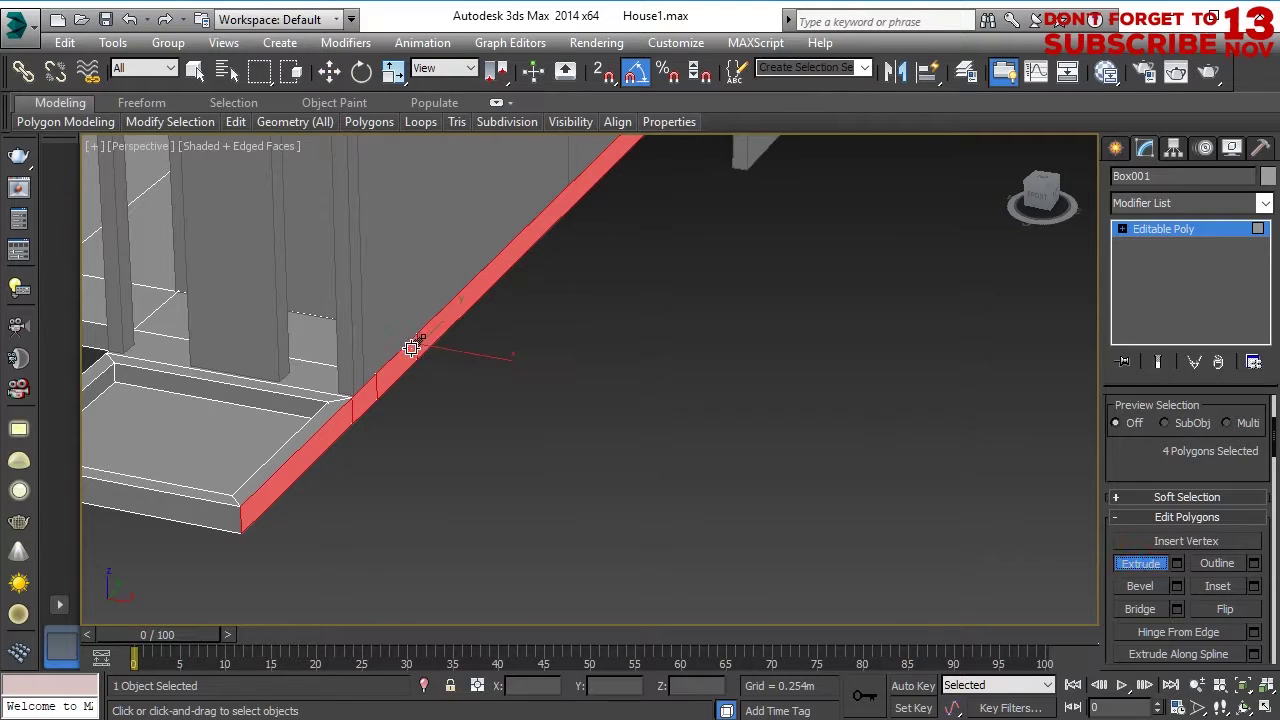
middle_drag(534, 367, 493, 449)
drag(492, 448, 607, 485)
Align the walkway's outer face with the side wing's outer wall in the Front view.
alt+middle_drag(607, 485, 650, 491)
key(f)
key(z)
scroll(648, 491, down, 2)
drag(674, 508, 669, 511)
scroll(636, 463, down, 3)
Fine-tune another base face's position against the house walls and clear the polygon selection.
key(p)
alt+middle_drag(523, 460, 586, 402)
scroll(586, 402, up, 3)
click(577, 422)
drag(595, 405, 595, 404)
alt+middle_drag(595, 404, 656, 376)
scroll(640, 450, down, 2)
alt+middle_drag(640, 470, 475, 491)
scroll(475, 491, down, 2)
click(477, 491)
middle_drag(585, 412, 676, 391)
scroll(592, 449, up, 3)
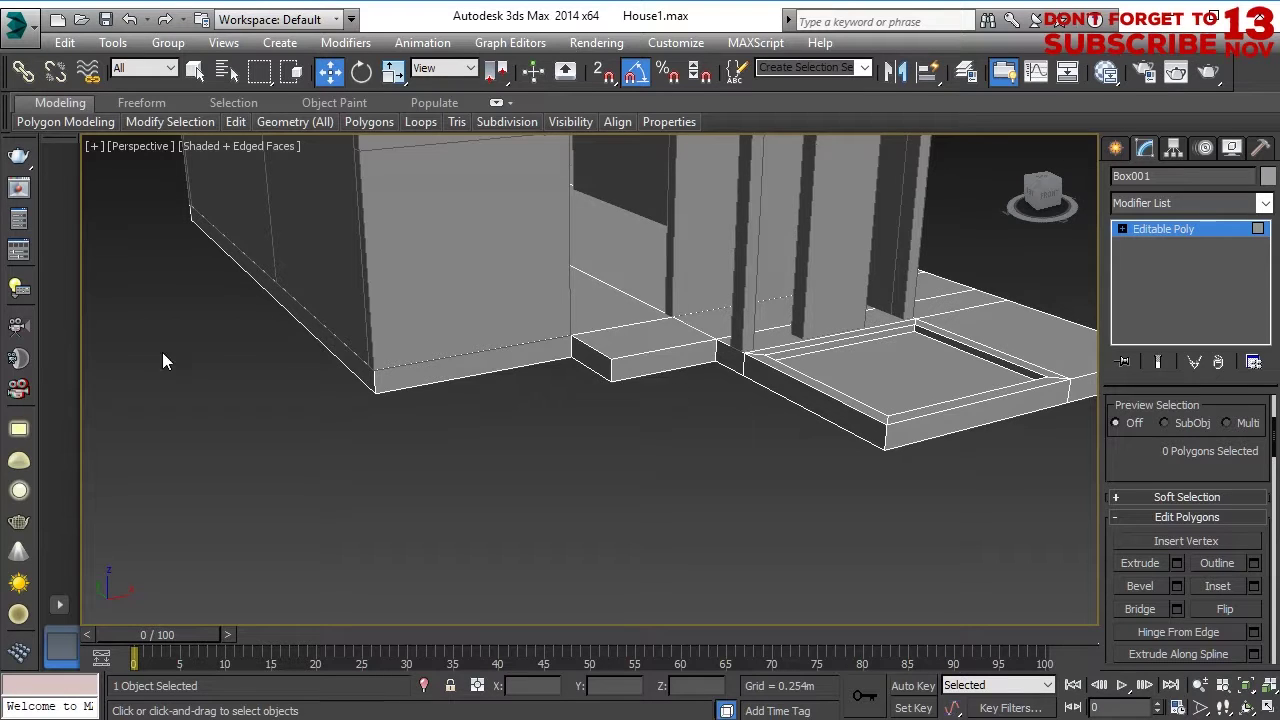
Create a window box about 1.535 m long and 0.615 m wide on the front room's wall using AutoGrid.
scroll(692, 488, down, 4)
alt+middle_drag(692, 488, 560, 424)
scroll(664, 474, up, 4)
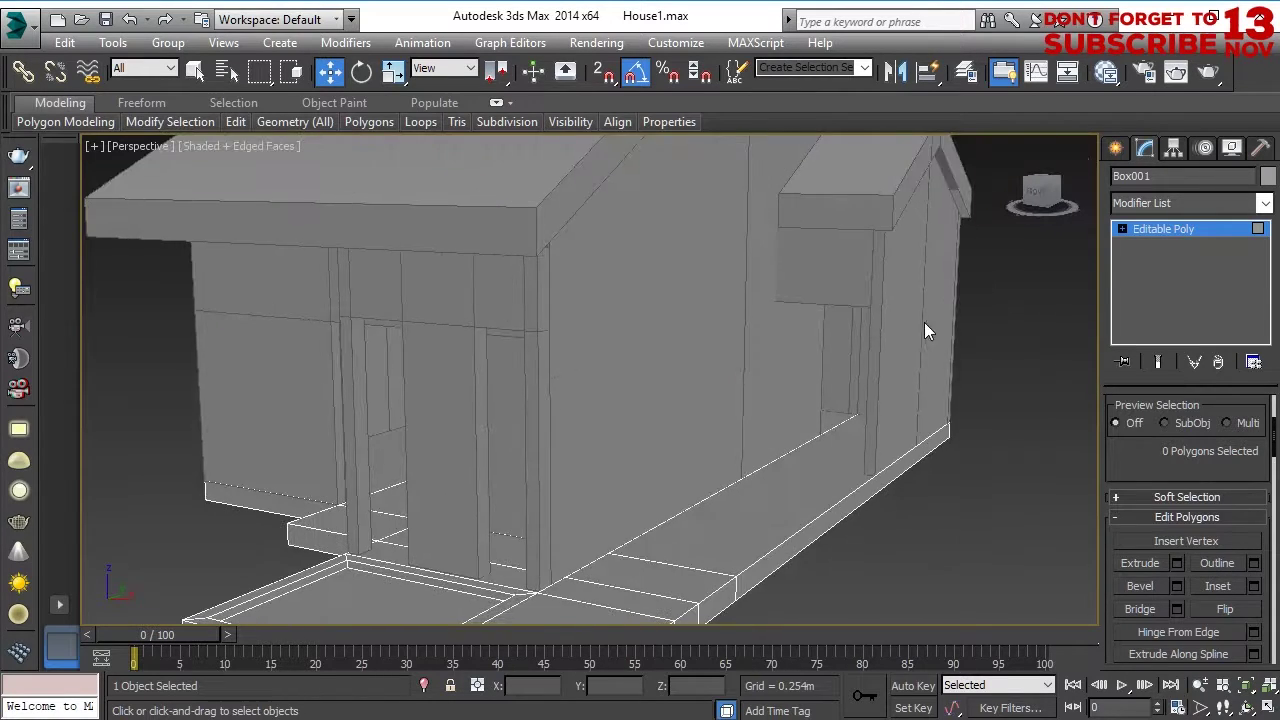
click(1179, 230)
click(608, 380)
alt+middle_drag(608, 380, 603, 449)
scroll(777, 417, up, 3)
click(1116, 148)
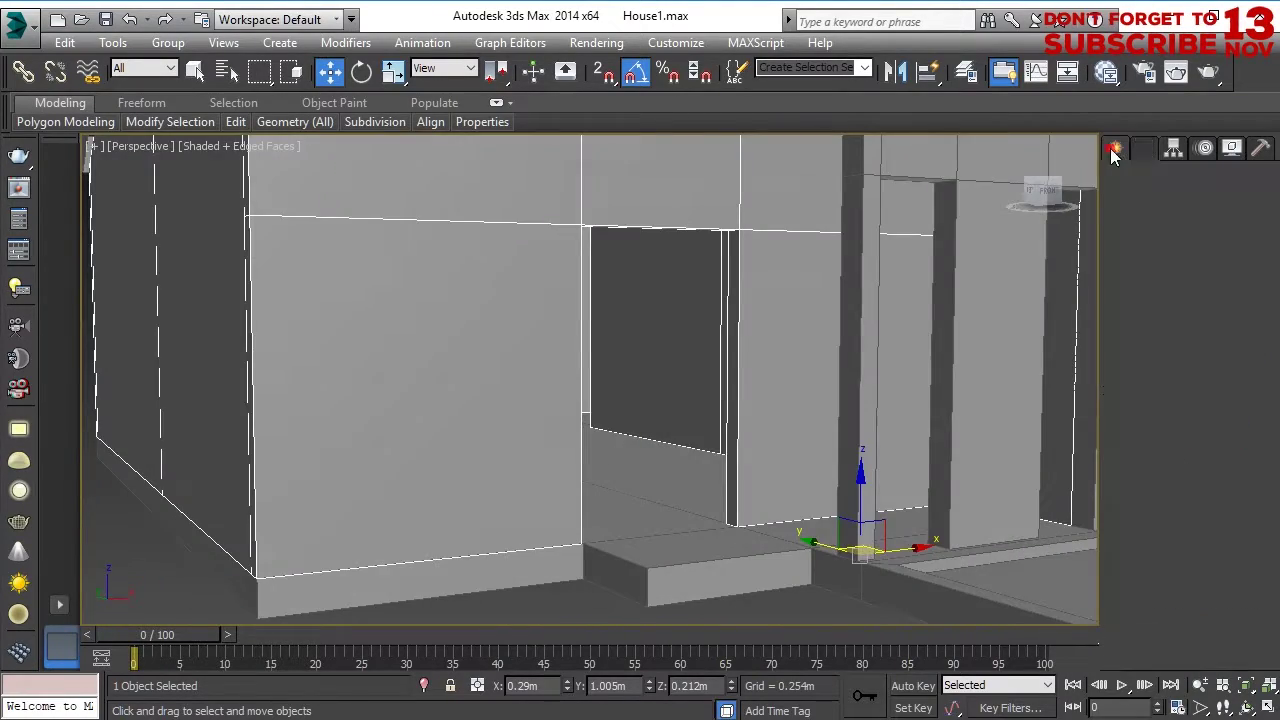
click(1150, 275)
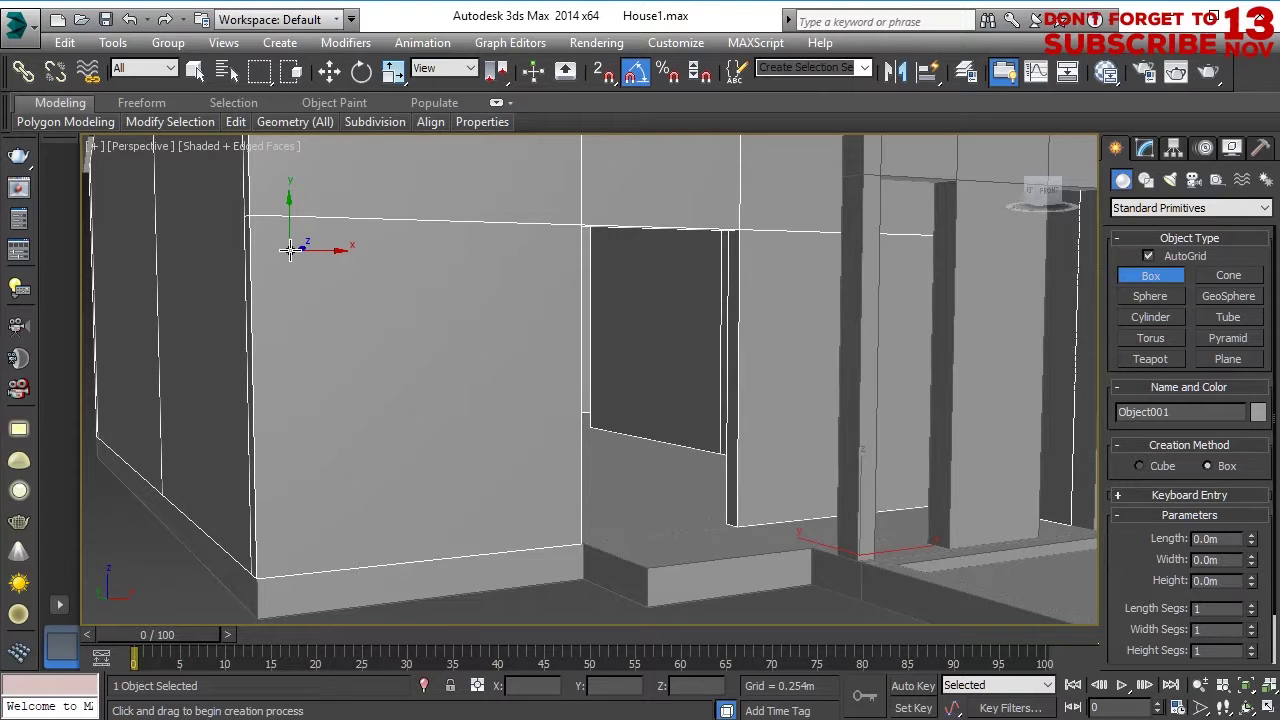
drag(276, 218, 391, 507)
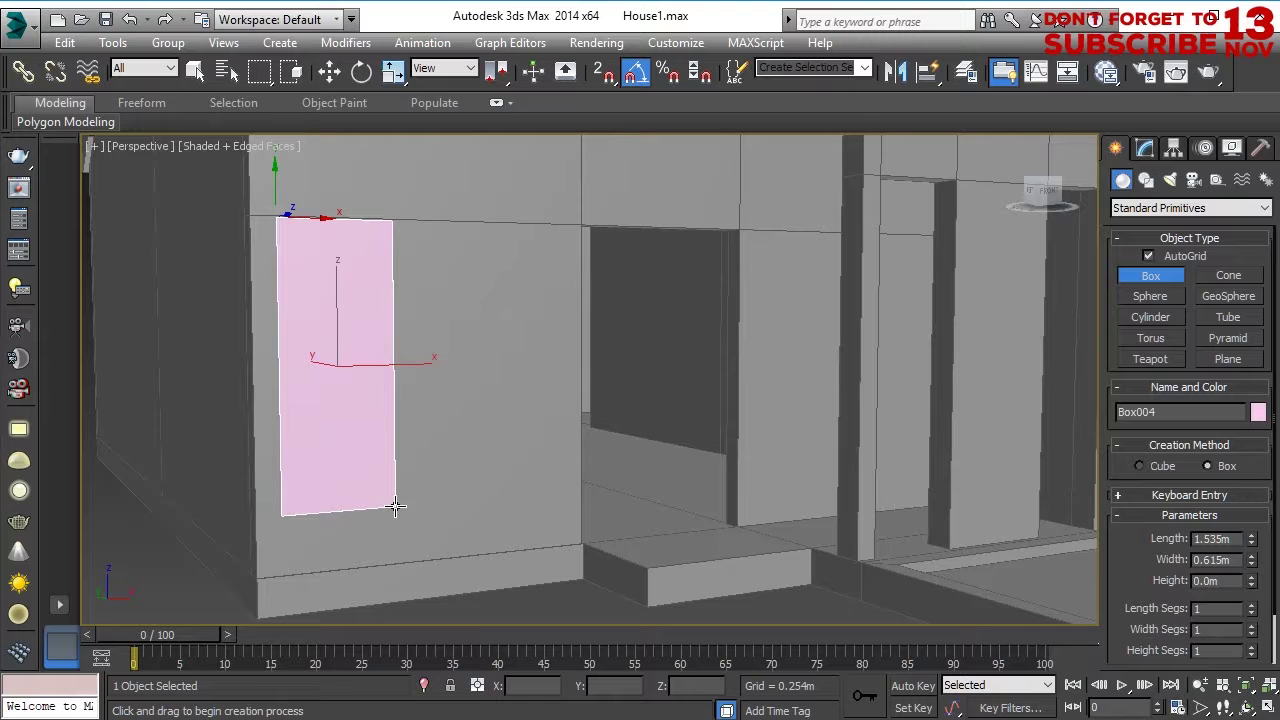
key(w)
Clone the window box and place the copy beside it on the front wall.
scroll(436, 522, down, 5)
alt+middle_drag(500, 470, 415, 502)
shift+drag(483, 449, 484, 449)
click(628, 462)
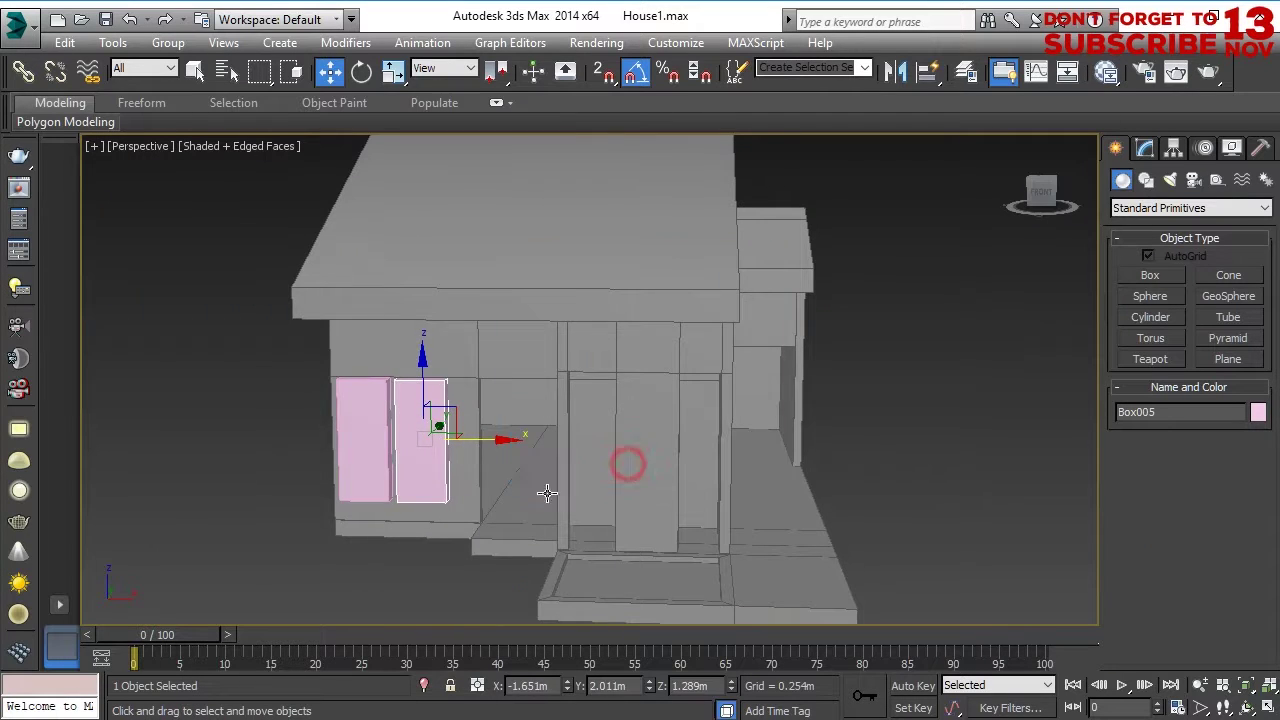
Select both window boxes and shift them sideways to centre the pair on the front wall.
alt+middle_drag(546, 494, 532, 456)
ctrl+click(364, 438)
drag(469, 444, 471, 444)
alt+middle_drag(480, 458, 495, 458)
drag(477, 441, 474, 441)
Clone a window box to the porch wall and position it on the far side of the central pillar.
middle_drag(512, 483, 435, 481)
click(345, 473)
shift+drag(639, 466, 640, 466)
click(628, 462)
mouse_move(626, 466)
alt+middle_down()
mouse_move(571, 489)
mouse_move(631, 434)
alt+middle_up()
scroll(571, 489, up, 4)
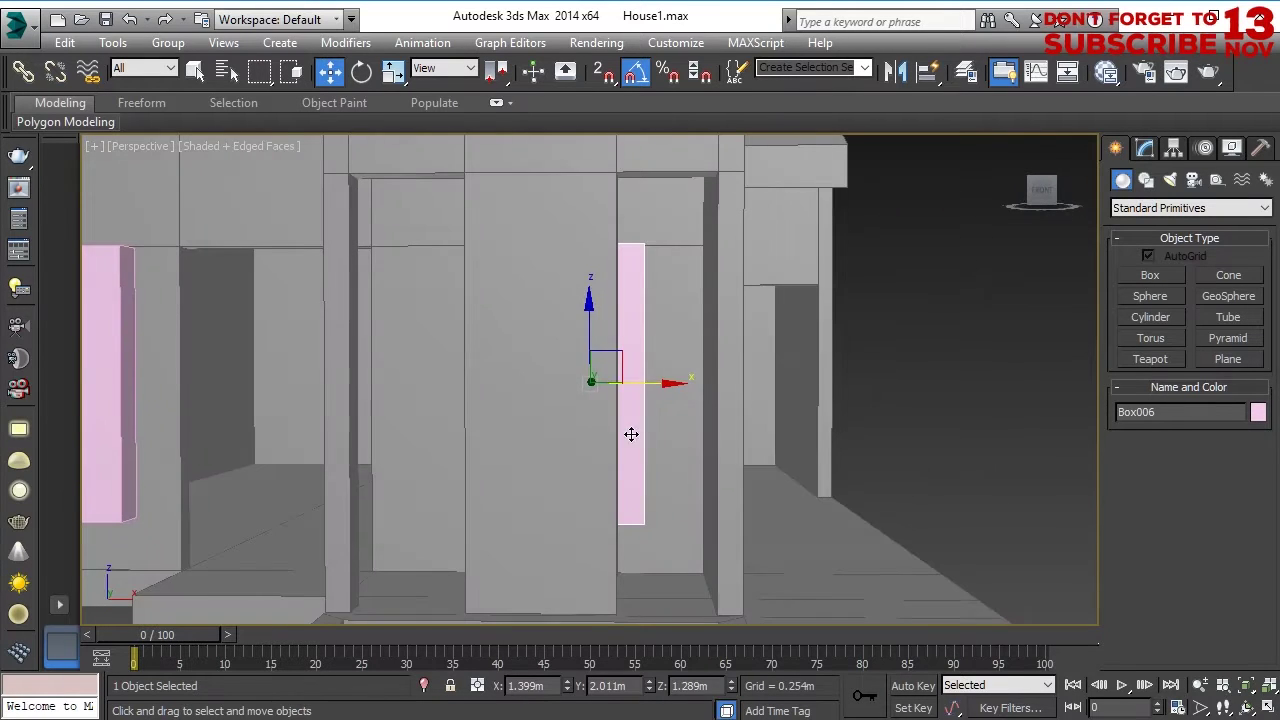
drag(690, 394, 685, 394)
alt+middle_drag(664, 462, 683, 421)
scroll(634, 474, down, 4)
Clone the porch window box to the other side of the central pillar and fine-tune its position.
key(f)
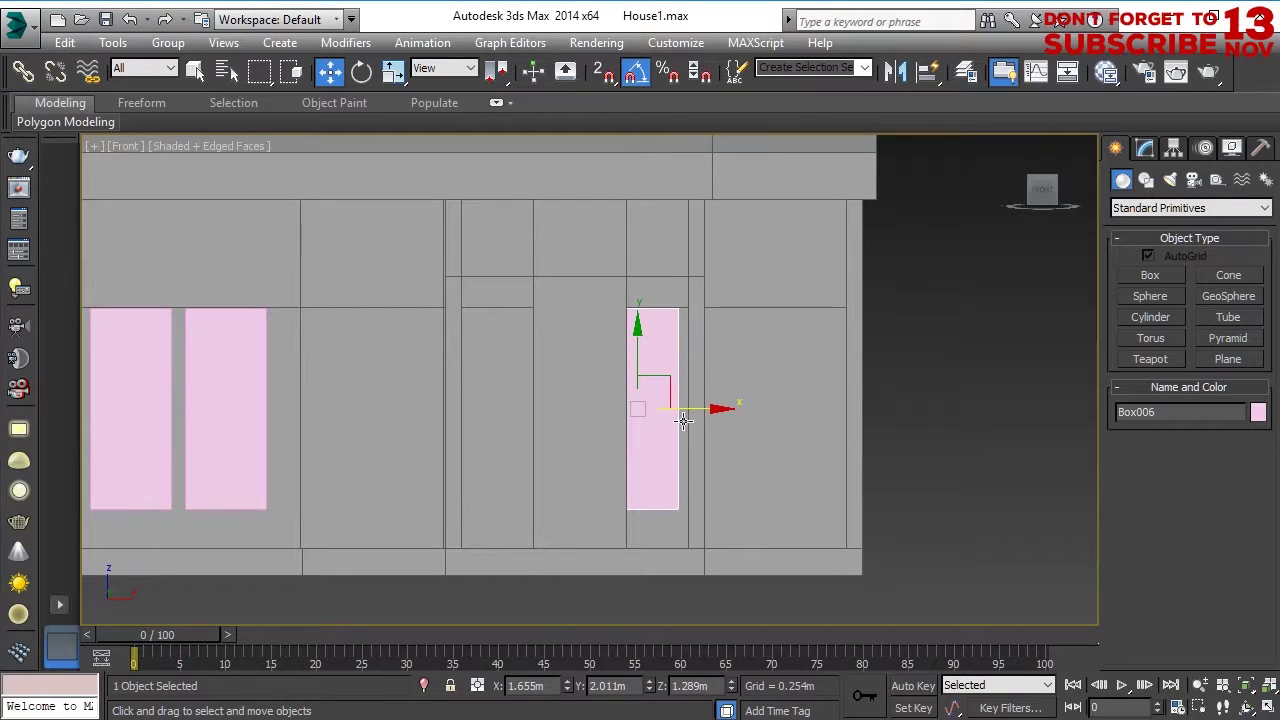
shift+drag(559, 407, 559, 407)
click(629, 456)
key(p)
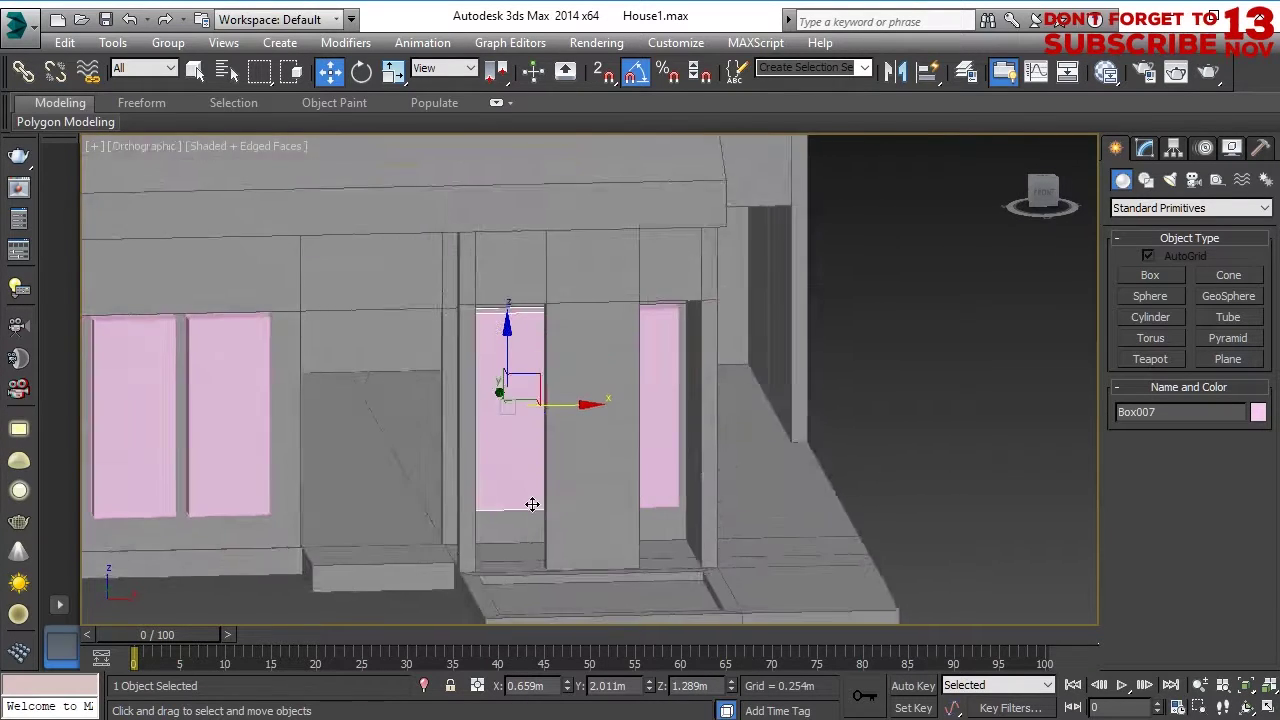
scroll(511, 491, up, 4)
mouse_move(509, 489)
alt+middle_down()
mouse_move(543, 427)
mouse_move(526, 437)
alt+middle_up()
mouse_move(577, 339)
alt+middle_down()
mouse_move(603, 355)
mouse_move(583, 354)
alt+middle_up()
drag(563, 343, 550, 343)
mouse_move(550, 343)
alt+middle_down()
mouse_move(671, 419)
mouse_move(541, 440)
mouse_move(535, 415)
alt+middle_up()
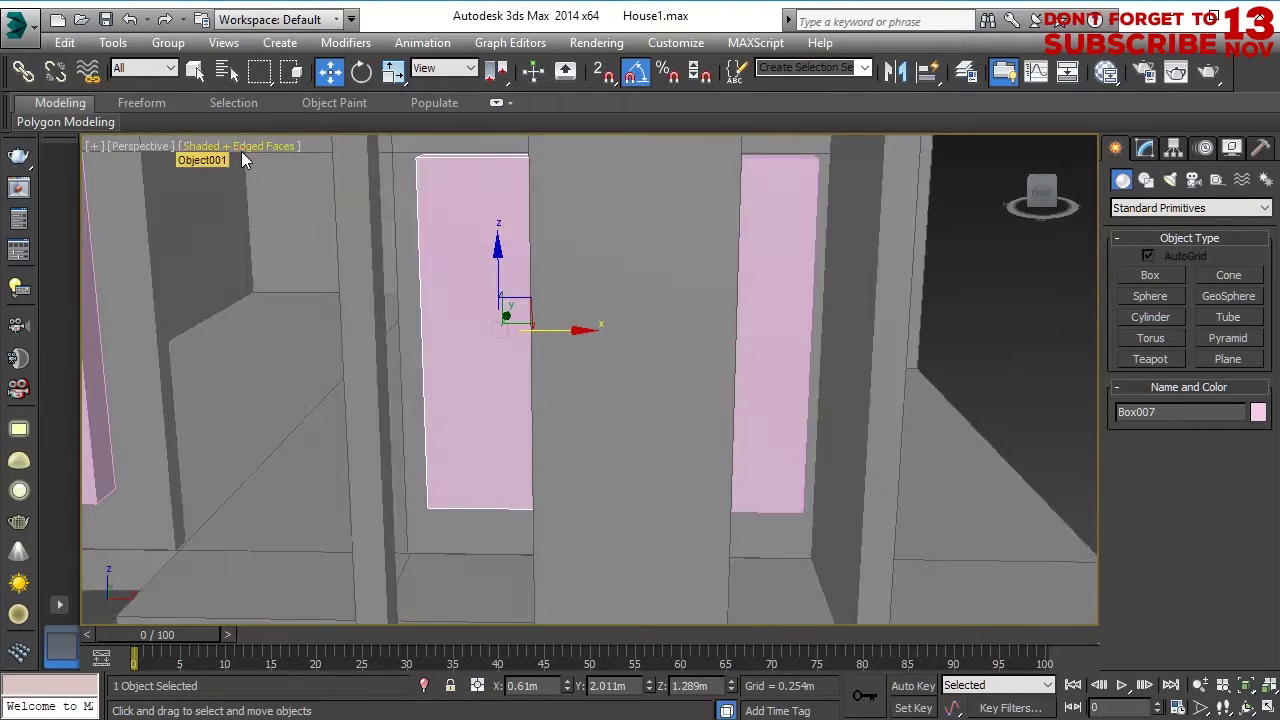
Shift the two porch window boxes sideways together in the wireframe Front view and restore the shaded perspective.
click(241, 151)
key(f)
middle_drag(628, 377, 512, 384)
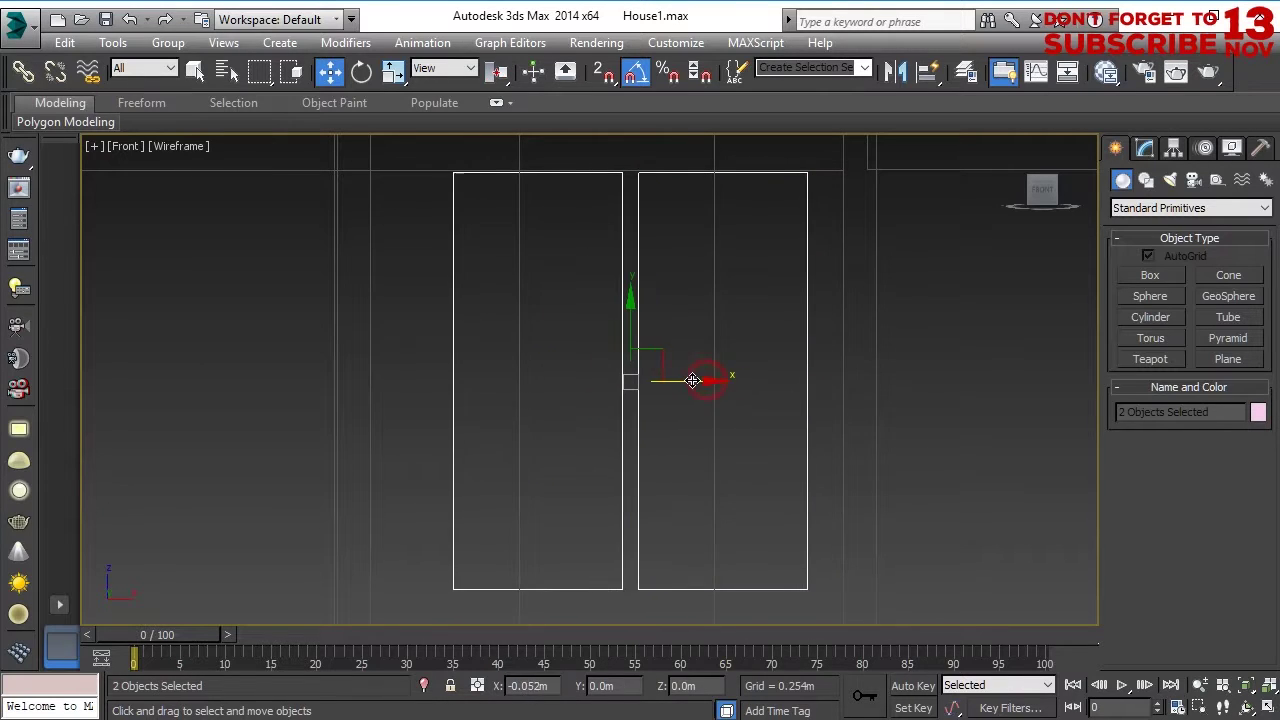
middle_drag(697, 405, 583, 401)
key(p)
click(201, 153)
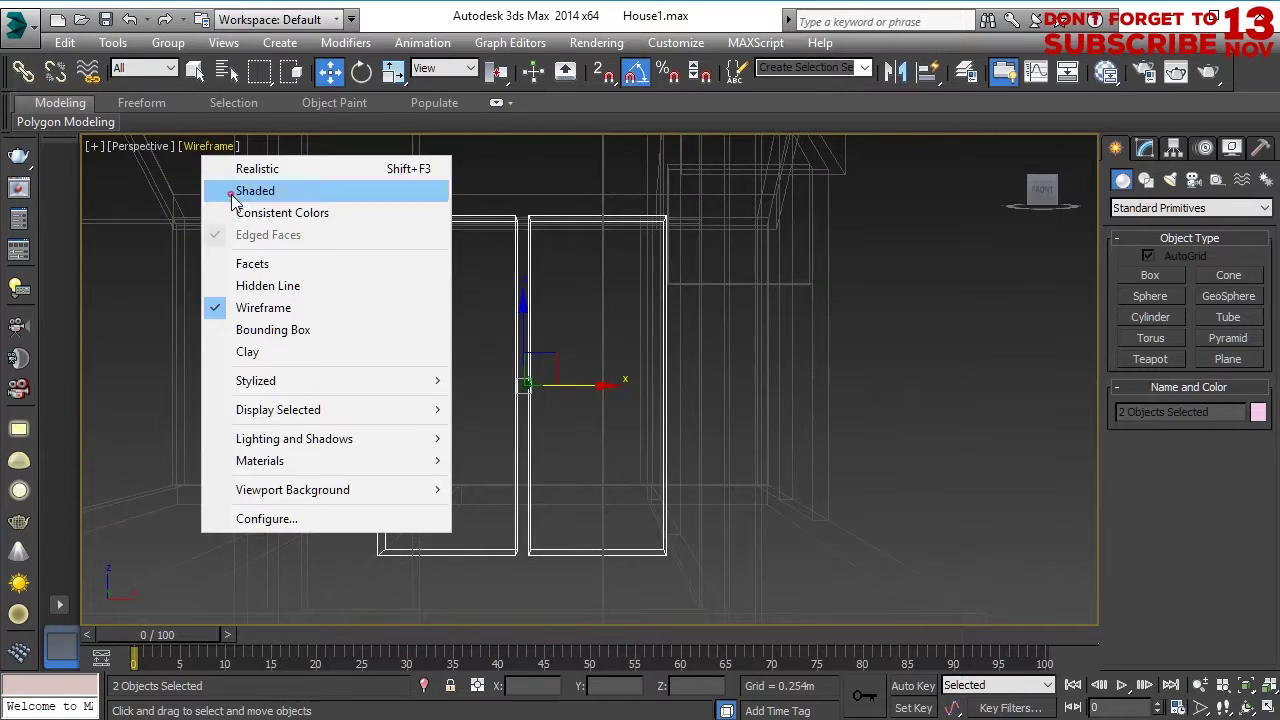
click(236, 190)
alt+middle_drag(690, 392, 583, 426)
Select one of the window boxes and clone it away from the front wall.
scroll(583, 428, down, 5)
click(646, 490)
click(536, 411)
mouse_move(755, 440)
alt+middle_down()
mouse_move(654, 449)
mouse_move(383, 341)
alt+middle_up()
shift+drag(329, 311, 976, 434)
click(626, 463)
Move the new window box around the house and position it at the rear wall.
alt+middle_drag(760, 445, 610, 440)
scroll(610, 440, down, 2)
drag(565, 440, 677, 371)
right_click(677, 373)
alt+middle_drag(680, 395, 701, 502)
drag(556, 450, 724, 393)
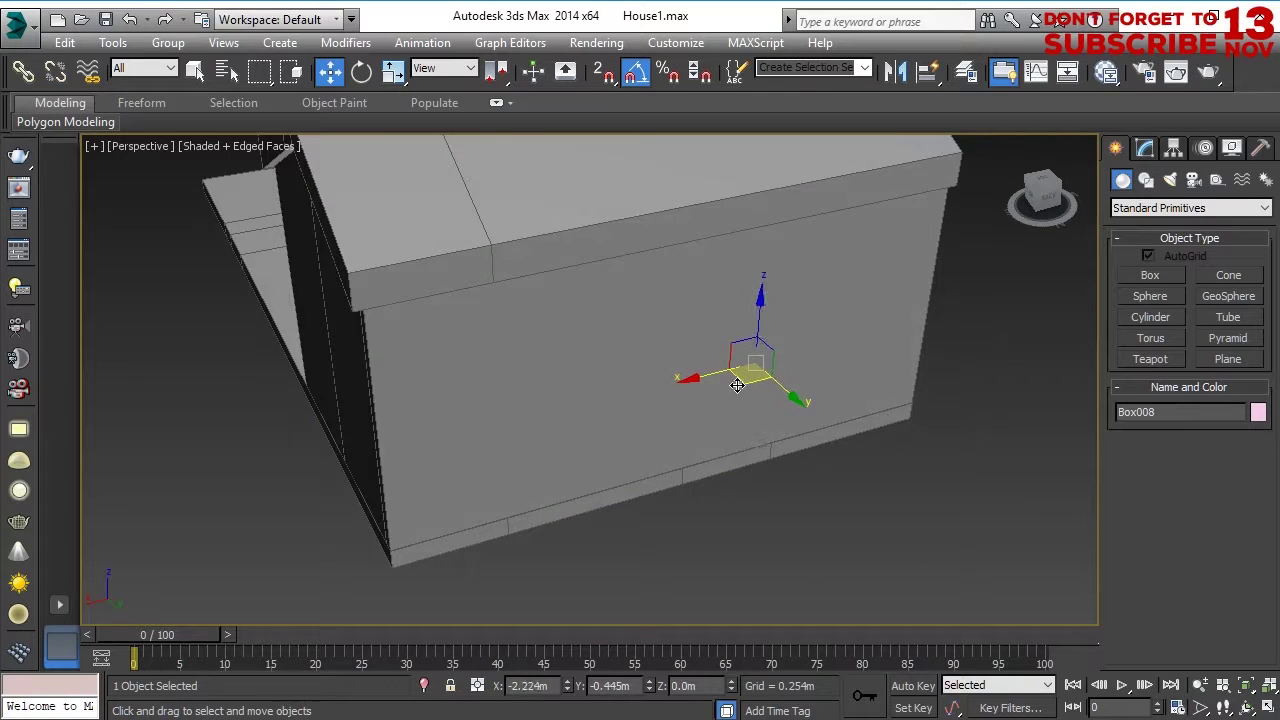
alt+middle_drag(737, 386, 782, 427)
drag(649, 364, 643, 365)
alt+middle_drag(643, 365, 669, 434)
Clone the rear window box and reposition the copy along the house.
shift+drag(761, 559, 762, 557)
click(643, 460)
scroll(645, 463, down, 5)
drag(655, 557, 645, 588)
Select the house walls and insert a horizontal edge loop along the bottom of the left front window boxes.
alt+middle_drag(645, 588, 691, 429)
scroll(691, 429, up, 8)
click(690, 430)
mouse_move(576, 430)
alt+middle_down()
mouse_move(557, 454)
mouse_move(579, 449)
alt+middle_up()
click(1149, 152)
click(1155, 261)
alt+middle_drag(655, 438, 655, 538)
scroll(746, 514, down, 5)
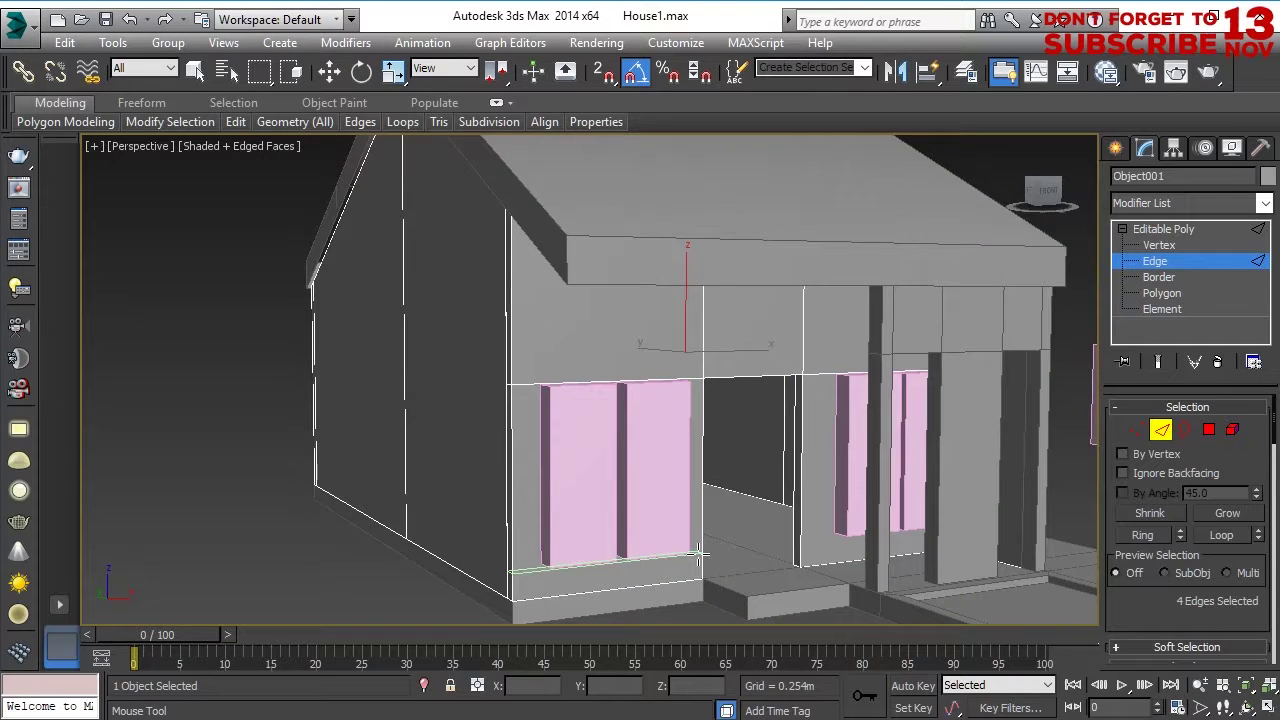
key(f)
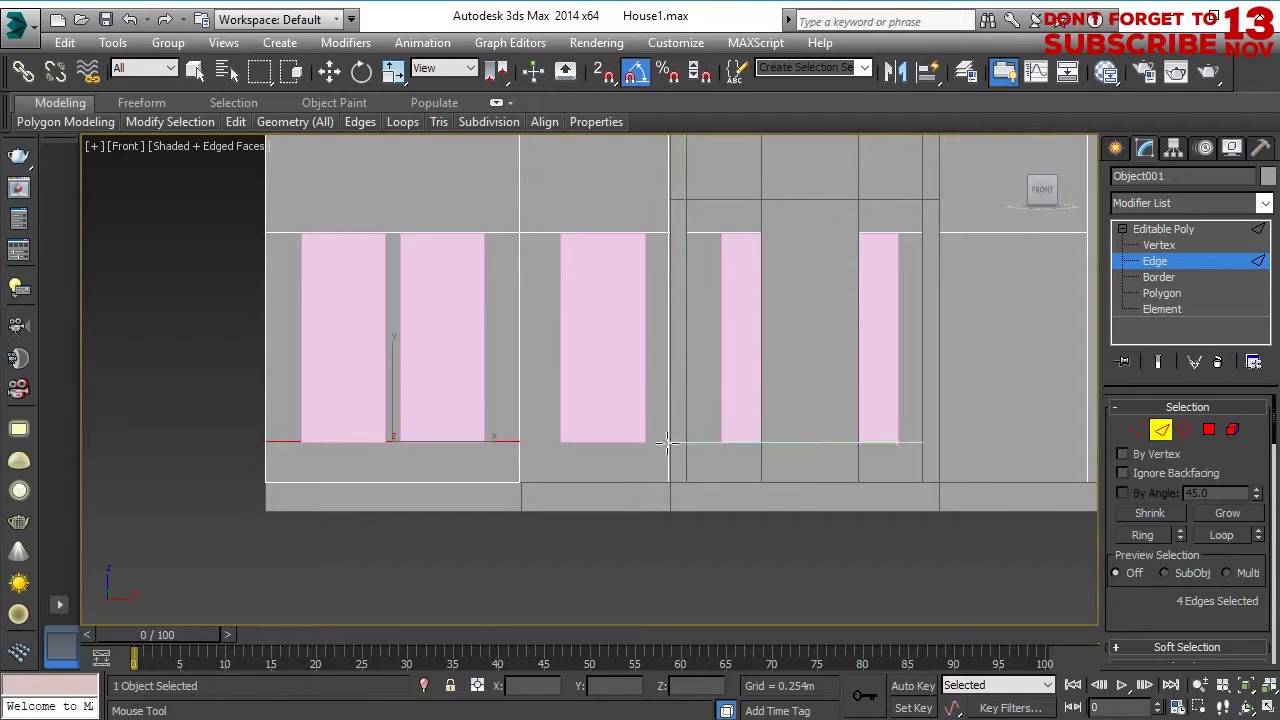
Insert a matching horizontal edge loop along the bottom of the porch window boxes.
key(p)
alt+middle_drag(551, 476, 742, 393)
scroll(840, 459, down, 5)
scroll(742, 393, up, 4)
key(f)
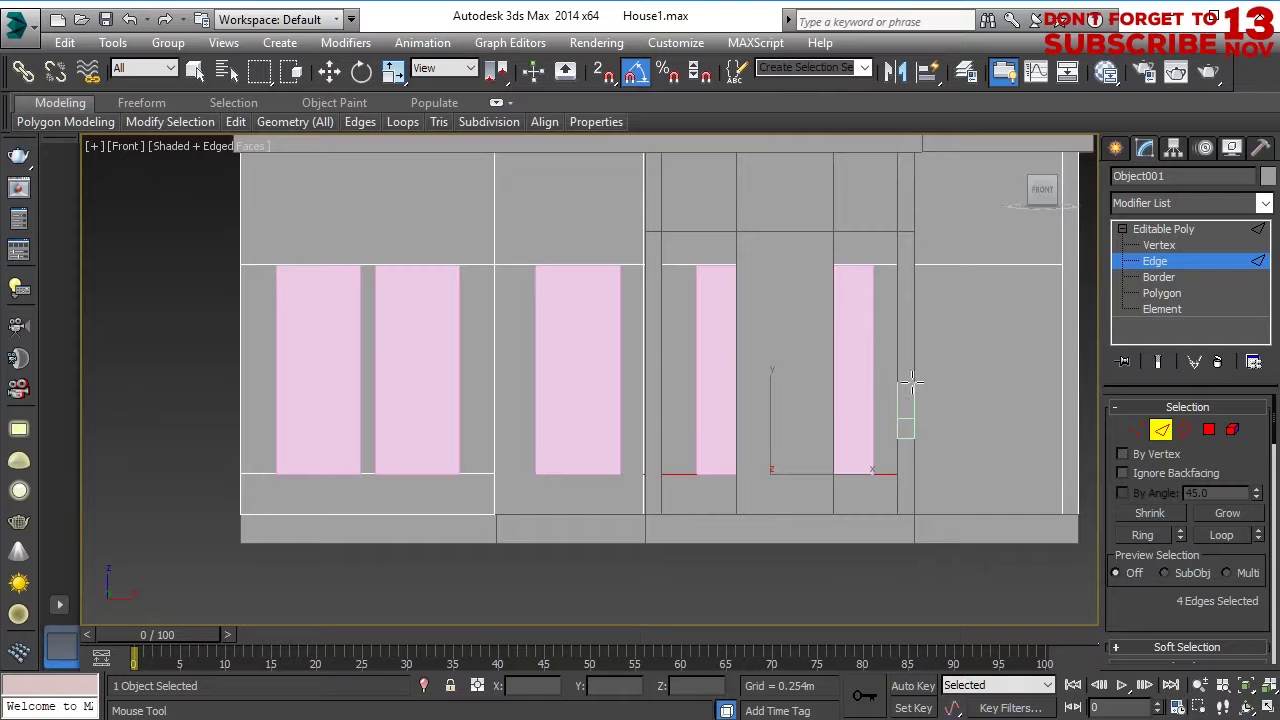
Insert a horizontal edge loop across the rear wall and align it with the top of the rear window box.
click(1022, 190)
click(1022, 190)
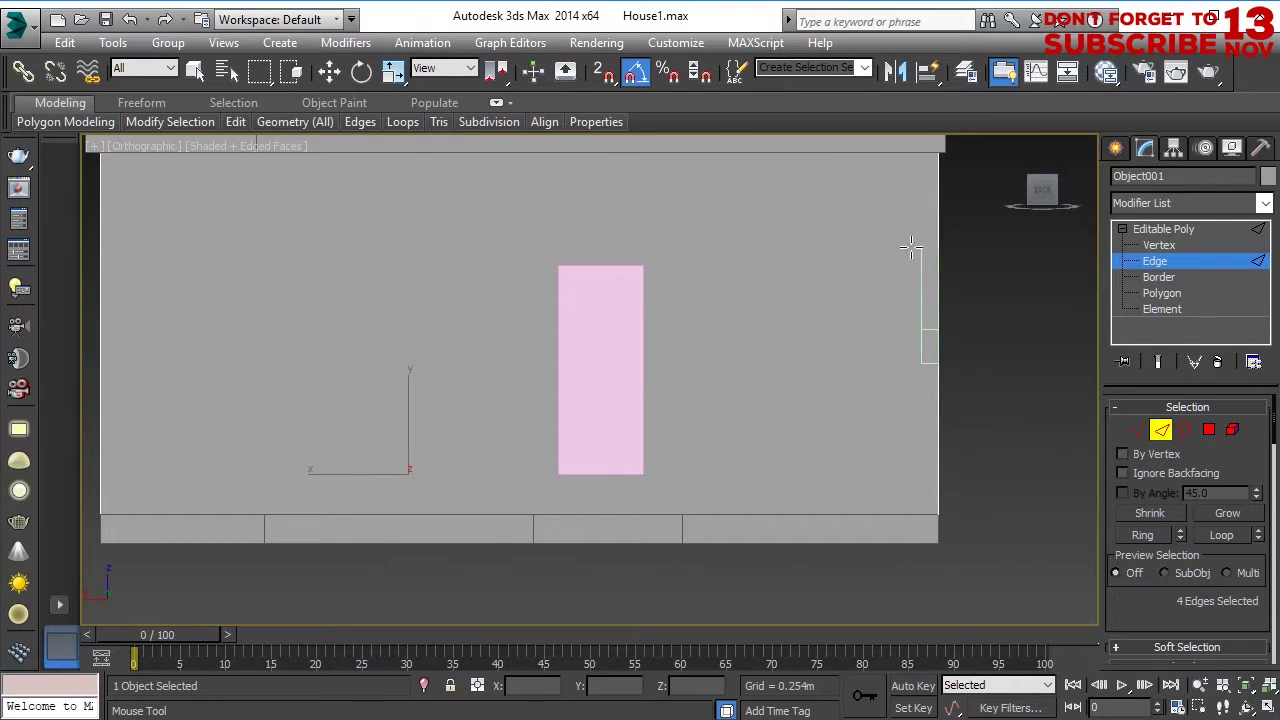
middle_drag(176, 303, 268, 343)
key(alt+e)
click(622, 20)
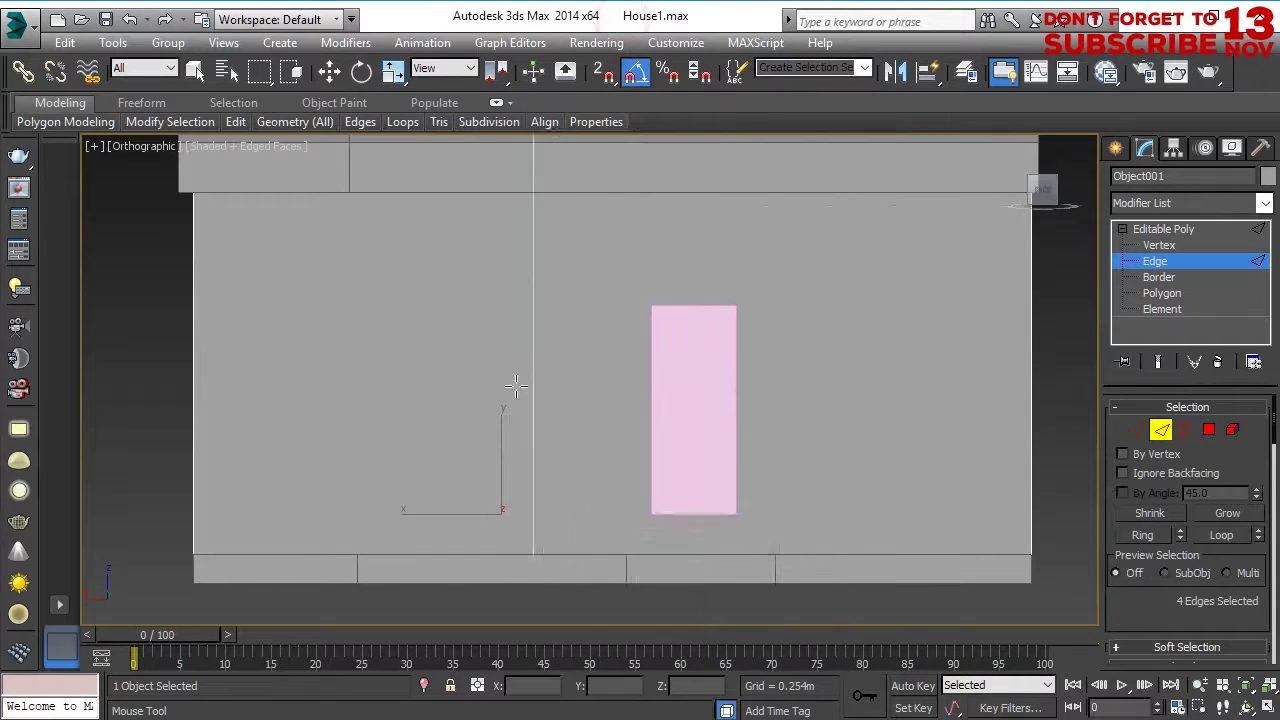
key(alt+w)
middle_click(348, 500)
mouse_move(348, 500)
alt+middle_down()
mouse_move(371, 523)
mouse_move(353, 507)
alt+middle_up()
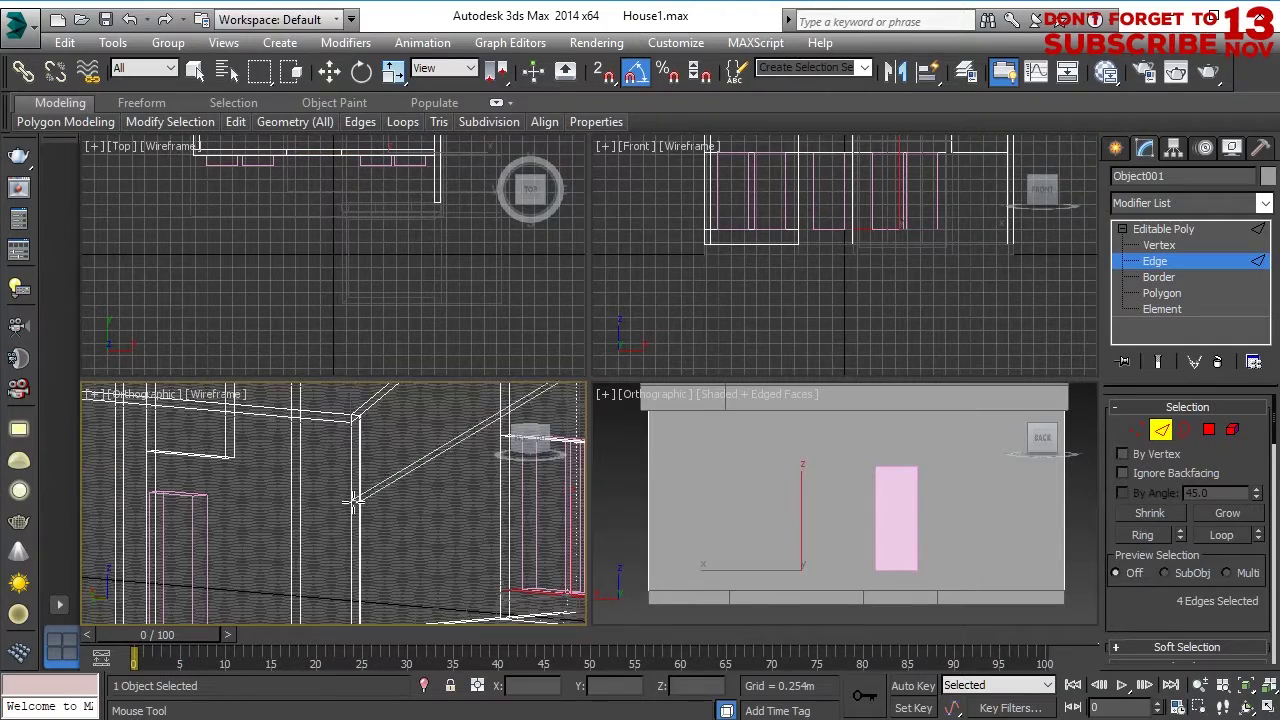
key(p)
scroll(345, 510, up, 4)
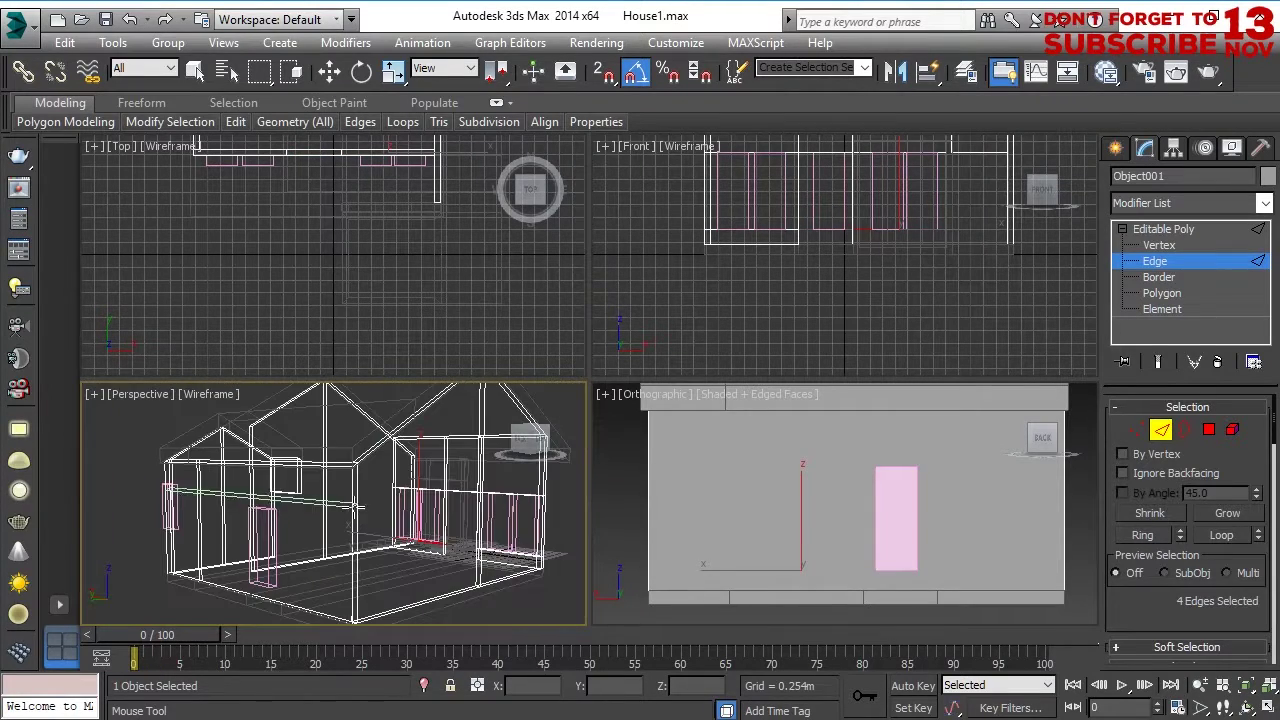
scroll(876, 466, up, 4)
scroll(790, 403, down, 1)
key(w)
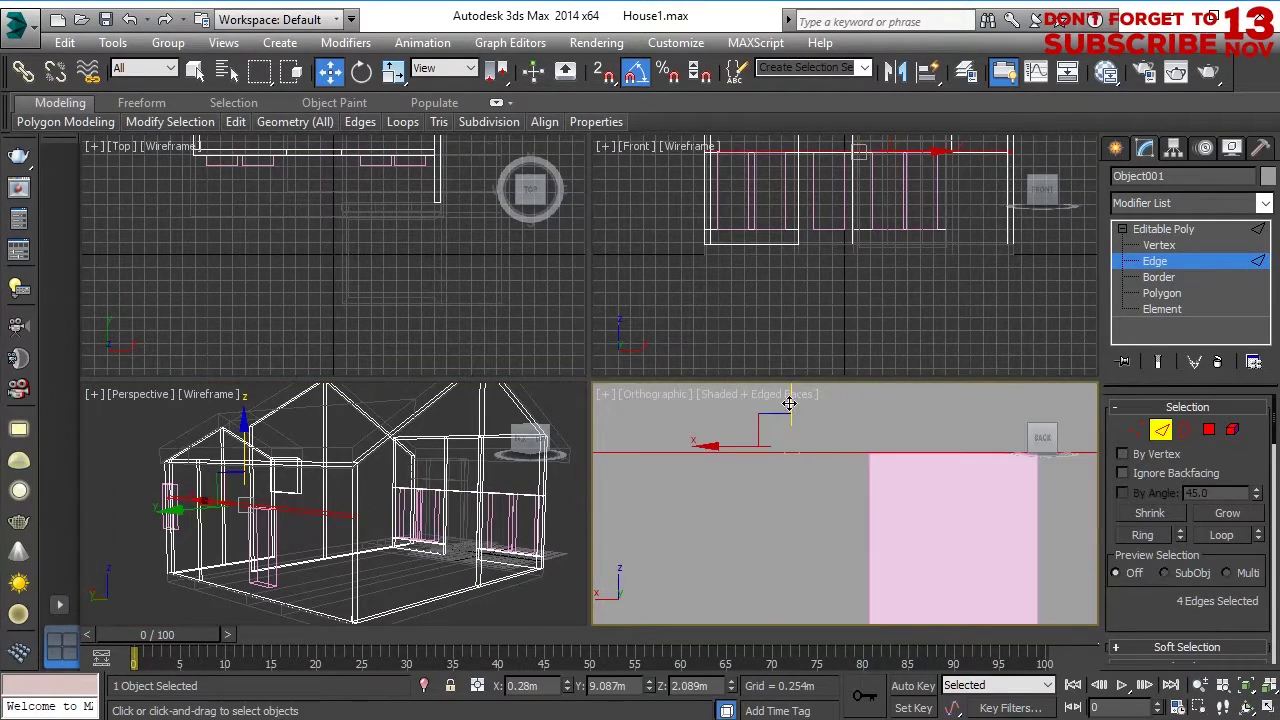
drag(795, 406, 795, 404)
Insert a second loop across the rear wall, align it with the window box's bottom, and save the scene.
scroll(861, 525, down, 3)
middle_drag(861, 525, 857, 392)
mouse_move(236, 124)
click(398, 165)
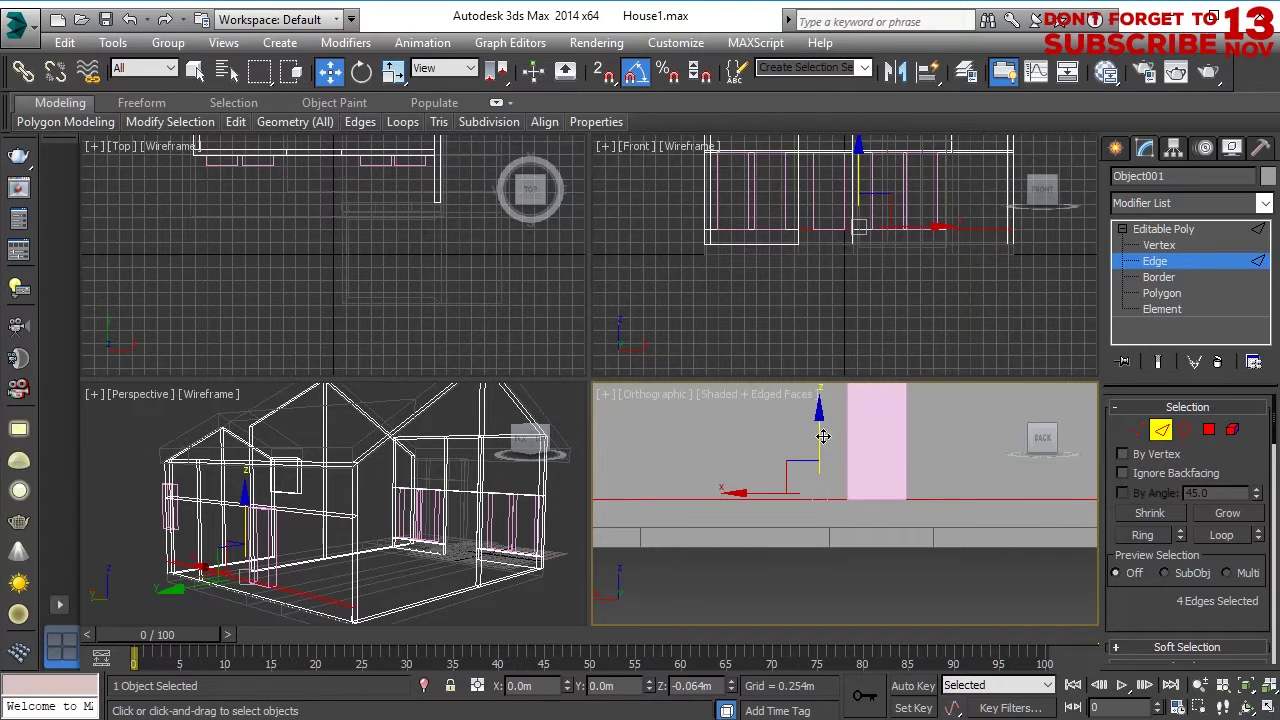
scroll(847, 537, down, 3)
middle_drag(875, 513, 859, 531)
key(alt+w)
key(ctrl+s)
Insert vertical edge loops along the sides of the rear window box.
key(p)
key(z)
alt+middle_drag(612, 384, 640, 316)
scroll(640, 312, up, 5)
mouse_move(236, 122)
click(401, 170)
click(497, 320)
alt+middle_drag(497, 320, 545, 405)
key(w)
Insert vertical edge loops along the sides of the two left front window boxes.
scroll(688, 408, down, 6)
scroll(730, 395, up, 4)
scroll(730, 395, down, 8)
scroll(579, 419, up, 5)
mouse_move(236, 122)
click(396, 172)
scroll(559, 388, up, 7)
scroll(556, 385, down, 3)
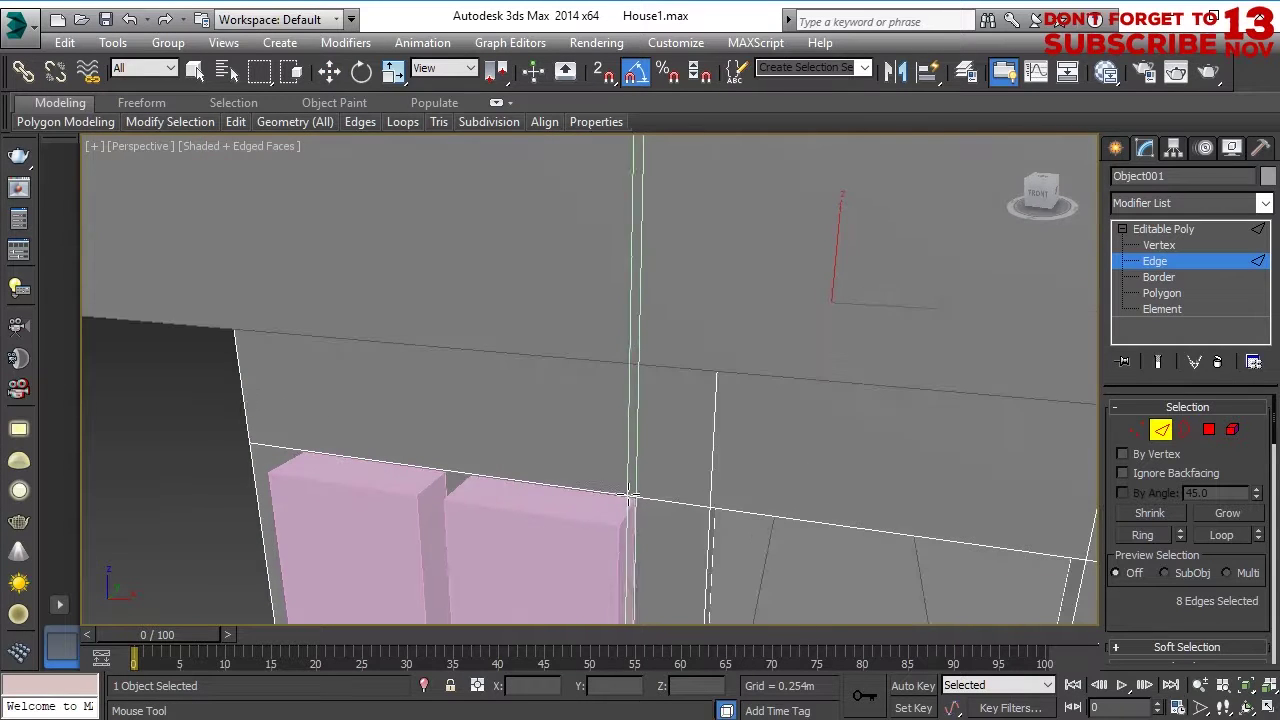
alt+middle_drag(628, 490, 561, 474)
alt+middle_drag(459, 497, 434, 438)
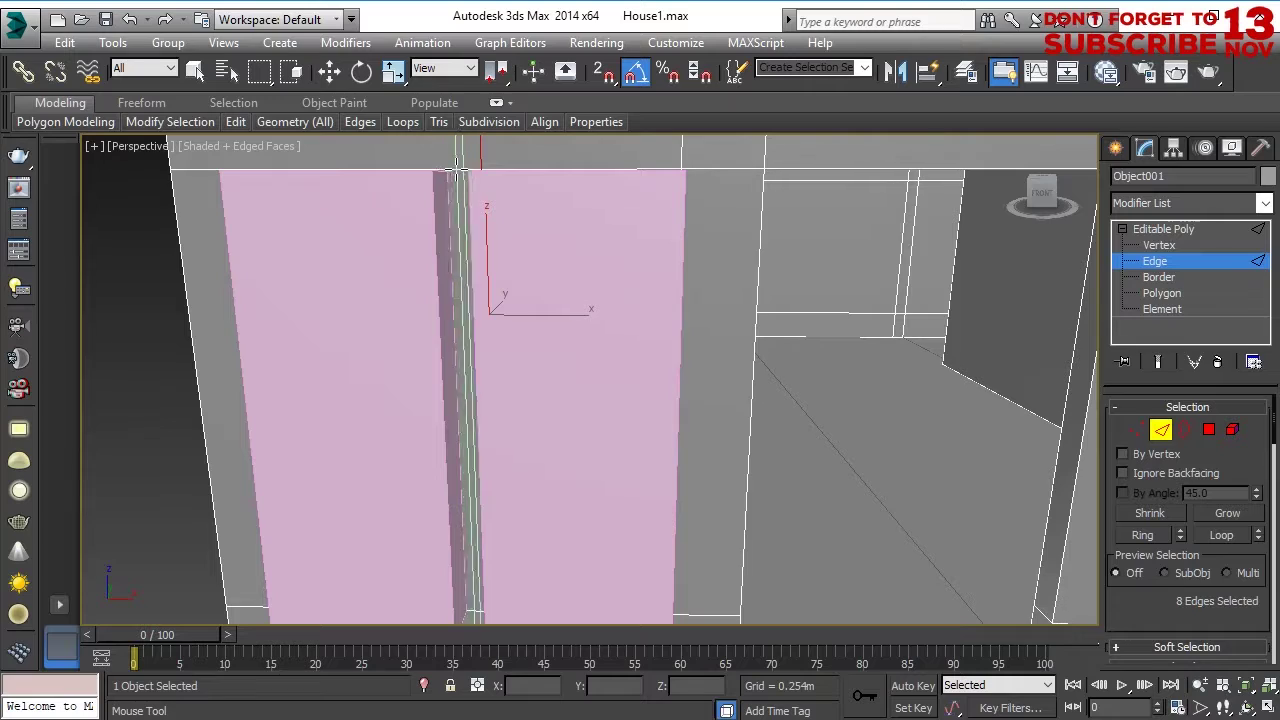
alt+middle_drag(432, 228, 503, 292)
click(234, 218)
Insert vertical edge loops along the sides of the porch window boxes.
alt+middle_drag(395, 278, 603, 317)
scroll(582, 366, up, 5)
scroll(582, 366, down, 6)
scroll(390, 390, up, 3)
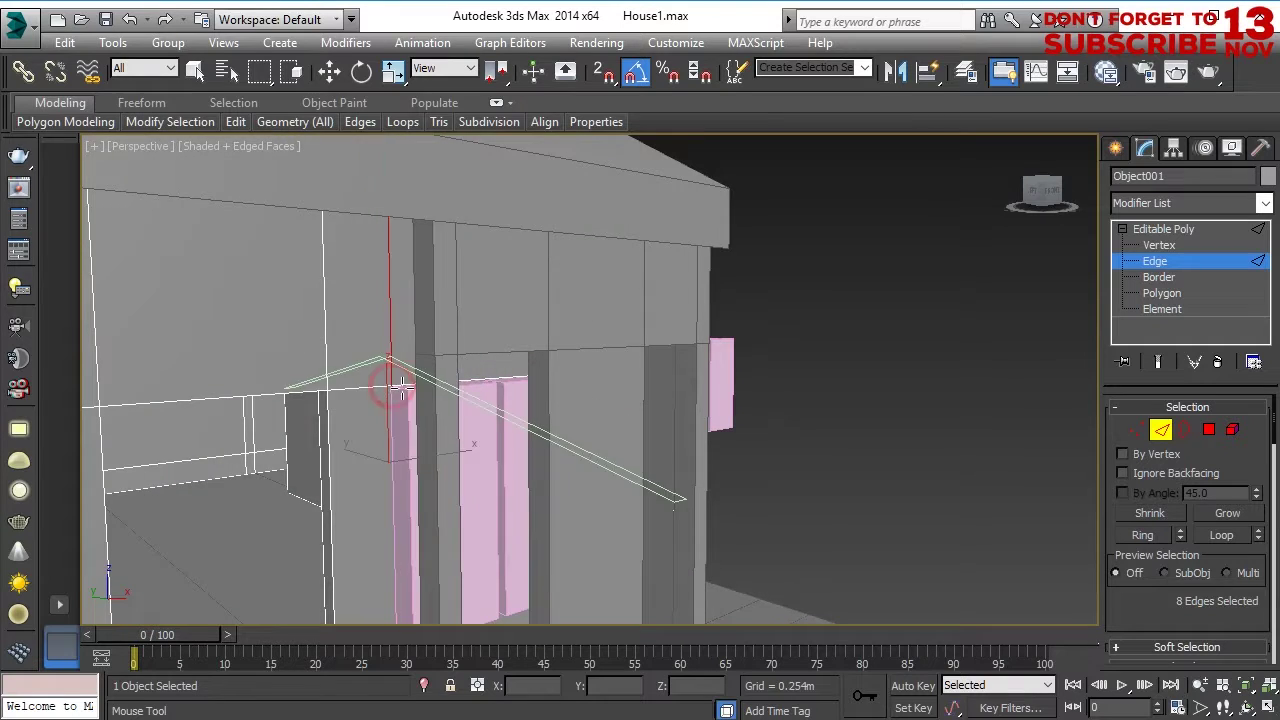
alt+middle_drag(391, 386, 395, 387)
scroll(566, 397, up, 6)
scroll(566, 397, down, 4)
mouse_move(566, 397)
alt+middle_down()
mouse_move(505, 425)
mouse_move(561, 453)
mouse_move(566, 395)
alt+middle_up()
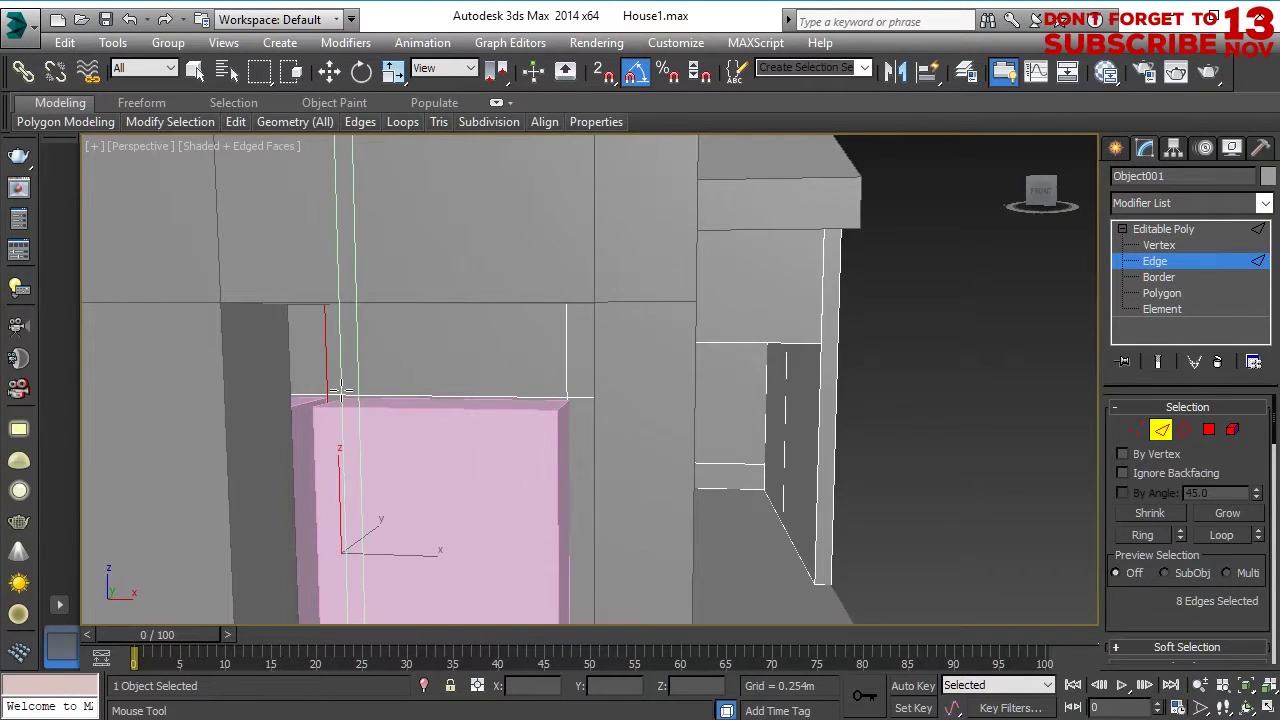
alt+middle_drag(381, 416, 740, 372)
scroll(520, 433, down, 4)
Delete the guide window boxes at the porch, front and rear walls, and reselect the house walls.
click(914, 358)
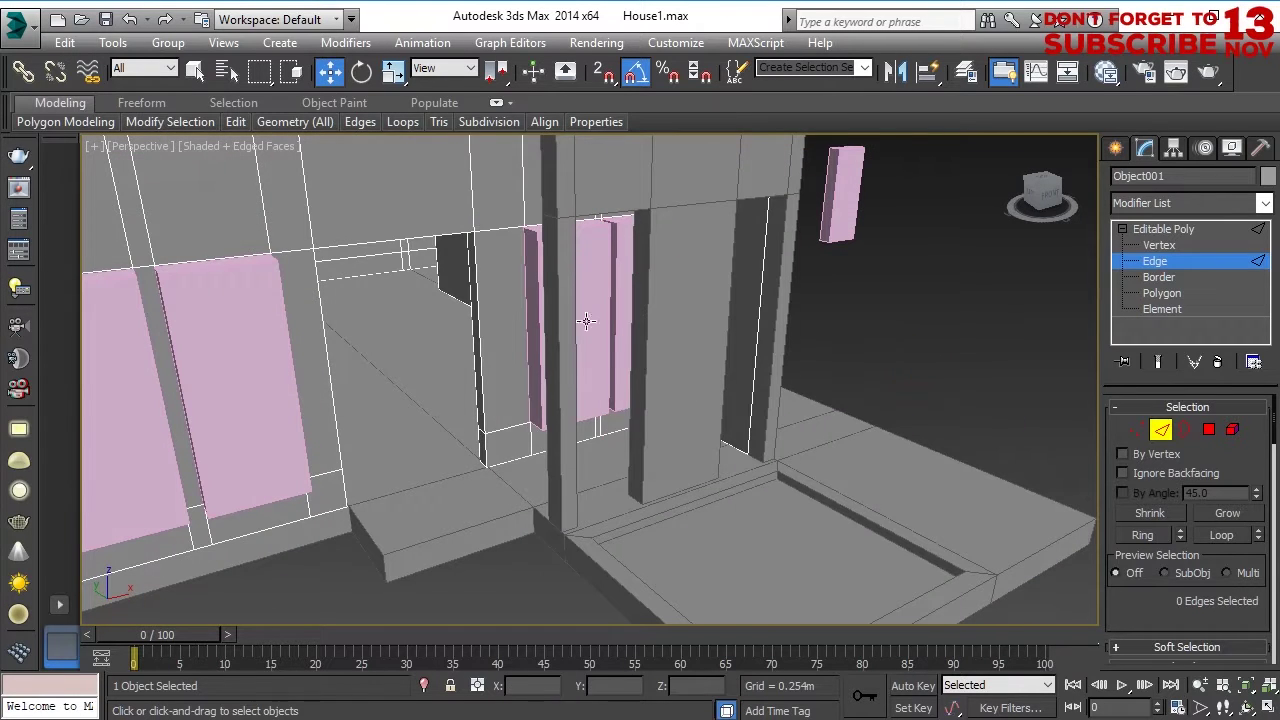
click(604, 319)
key(Delete)
click(223, 414)
key(Delete)
click(149, 417)
key(Delete)
scroll(290, 484, down, 4)
alt+middle_drag(291, 482, 639, 410)
click(639, 410)
click(583, 392)
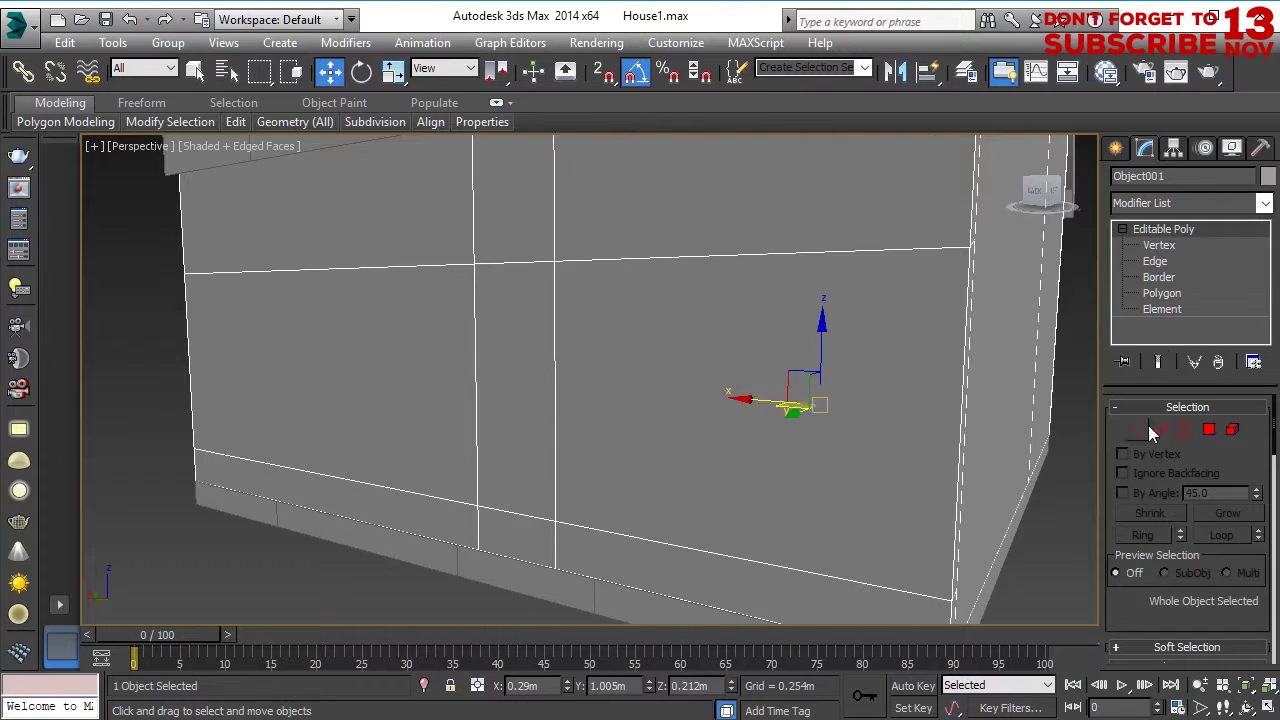
Delete the wall polygons inside the window outlines to cut the window openings.
key(4)
click(529, 361)
click(529, 426)
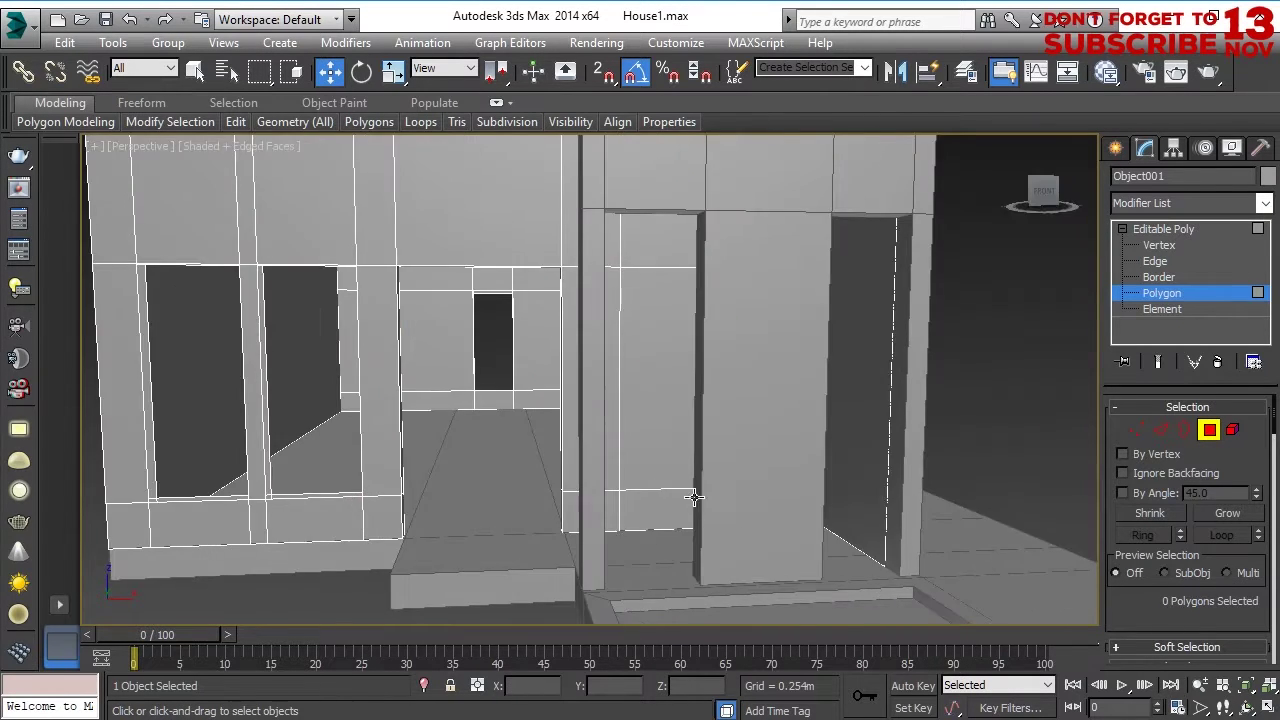
alt+middle_drag(694, 497, 652, 447)
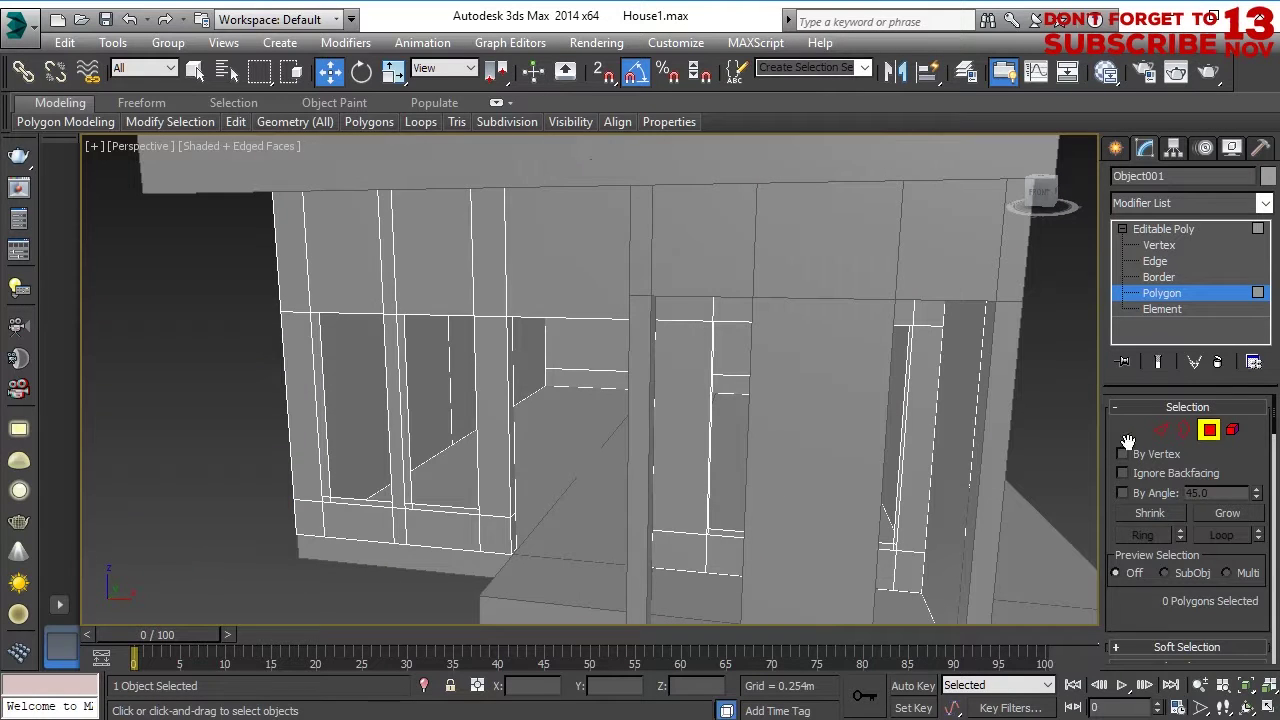
Select the inner and outer borders of each front window opening and bridge them.
click(431, 527)
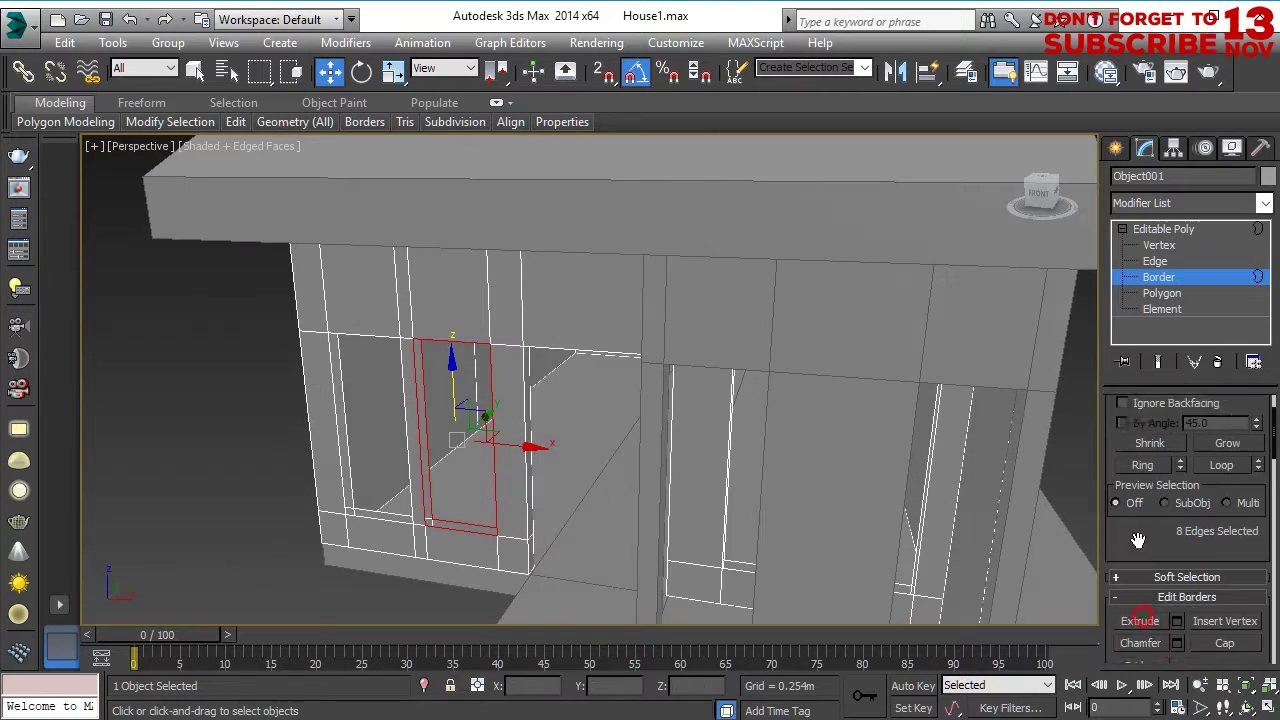
scroll(1140, 560, down, 1)
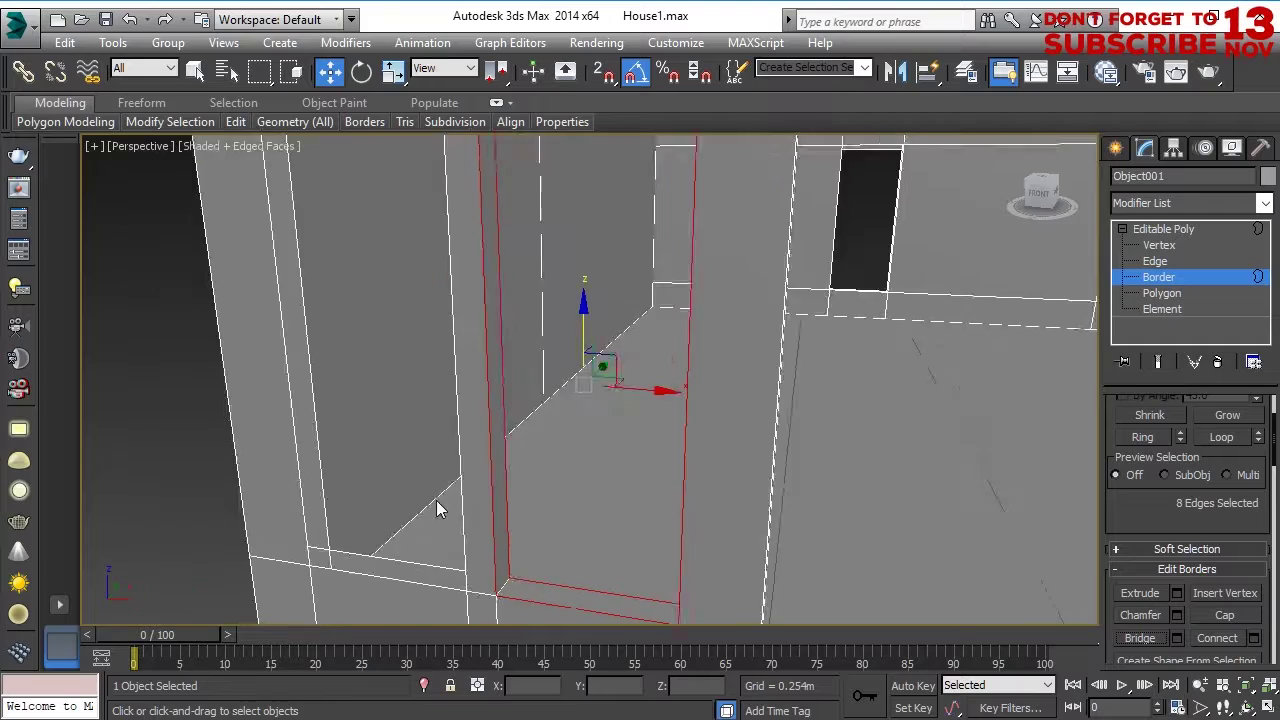
alt+middle_drag(437, 509, 457, 417)
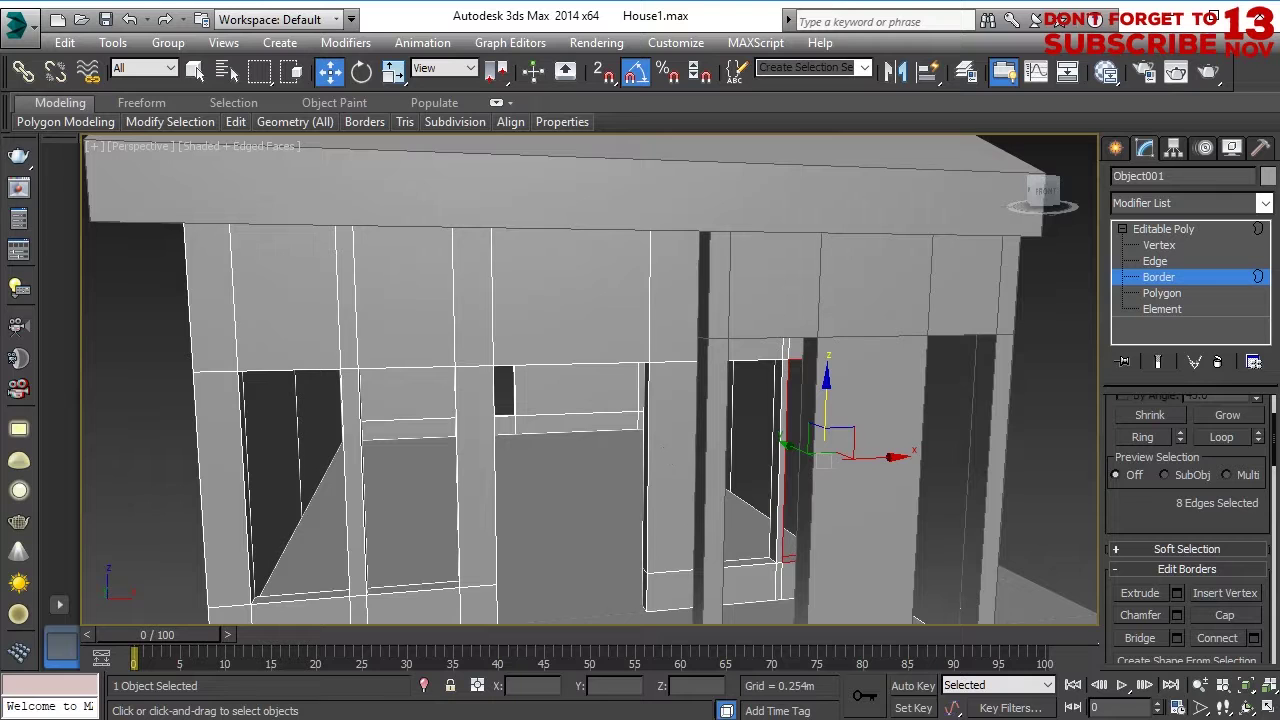
scroll(850, 441, up, 3)
alt+middle_drag(808, 440, 852, 273)
Select the edges beside the porch window openings and show the walls' vertices in a wireframe Front view.
key(2)
click(776, 298)
alt+middle_drag(743, 277, 660, 299)
click(773, 330)
scroll(773, 330, down, 3)
alt+middle_drag(773, 340, 700, 464)
key(f)
key(1)
scroll(670, 415, up, 3)
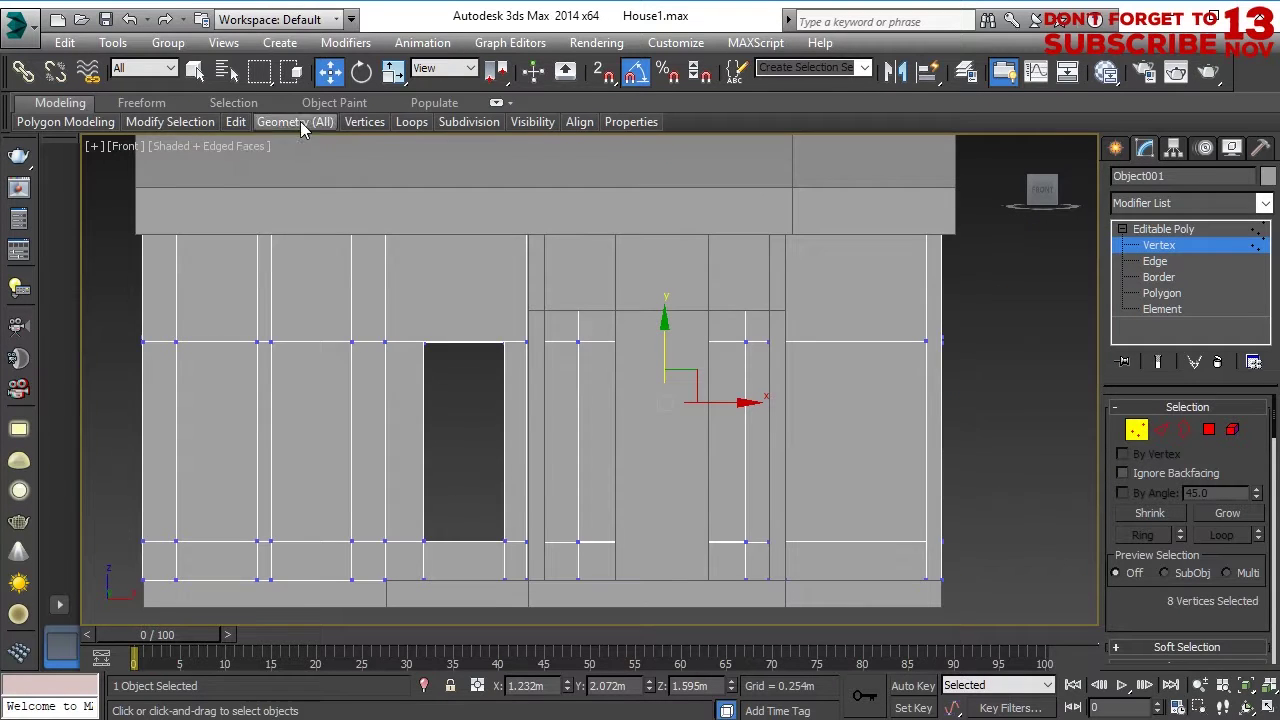
click(210, 145)
click(240, 264)
Select the vertices along both sides of the left porch window opening and shift them sideways to X 0.849 m.
scroll(684, 408, up, 2)
middle_drag(684, 408, 676, 336)
drag(427, 152, 503, 258)
scroll(505, 402, down, 2)
middle_drag(506, 410, 509, 472)
scroll(492, 150, up, 3)
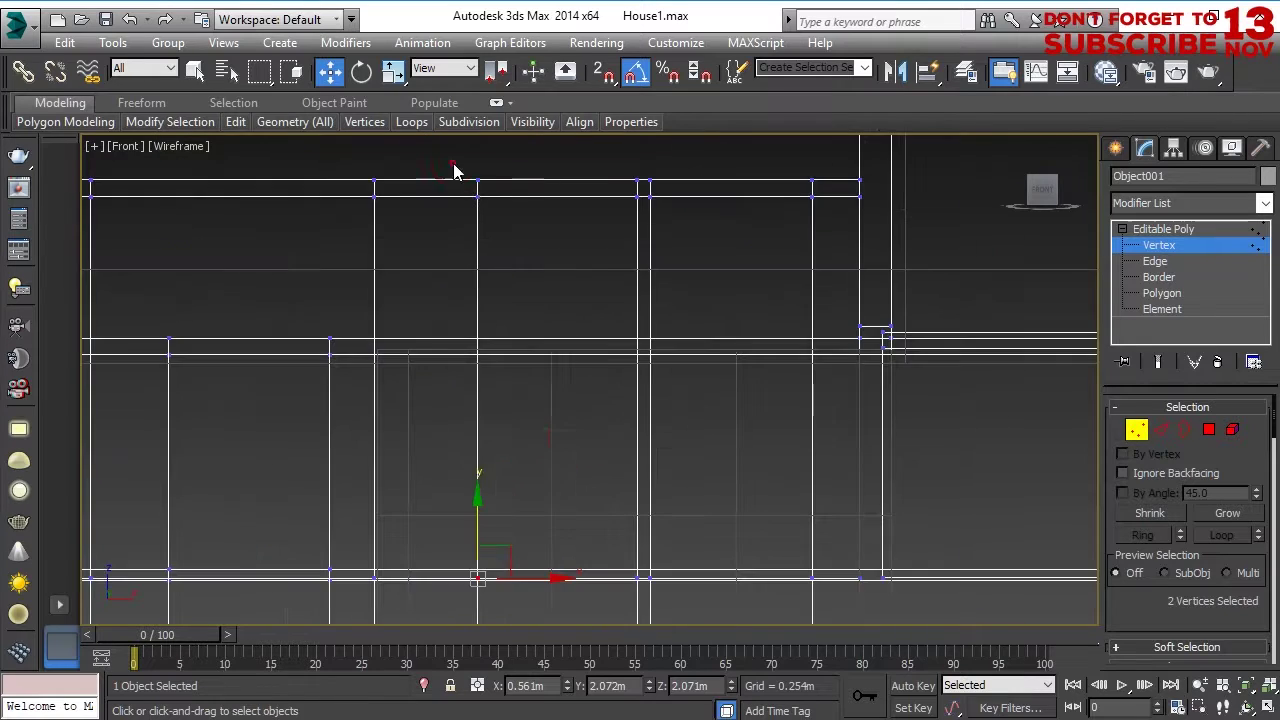
drag(645, 608, 645, 608)
middle_drag(645, 608, 541, 387)
middle_drag(462, 433, 622, 531)
scroll(604, 480, down, 2)
middle_drag(604, 480, 776, 522)
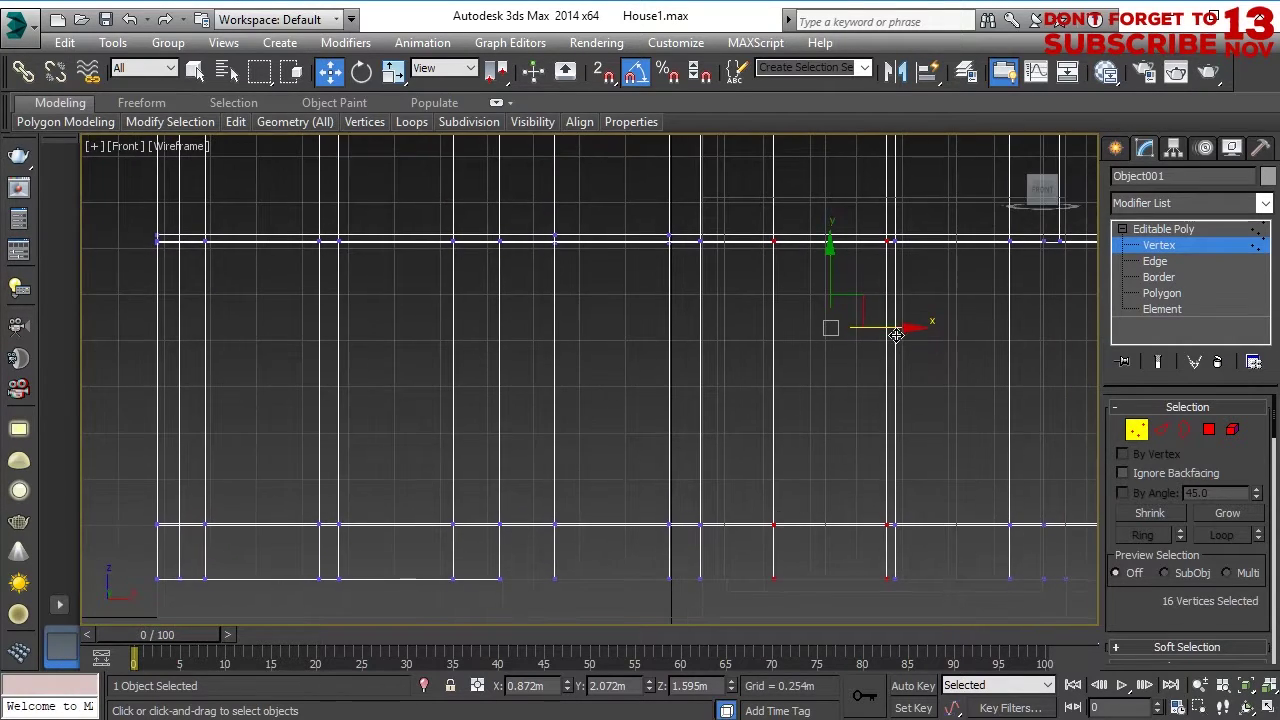
drag(886, 329, 886, 329)
Add the right porch window opening's vertices to the selection and shift both openings sideways to X 1.201 m.
middle_drag(842, 349, 689, 424)
key(p)
key(f)
scroll(717, 437, down, 2)
scroll(715, 437, up, 3)
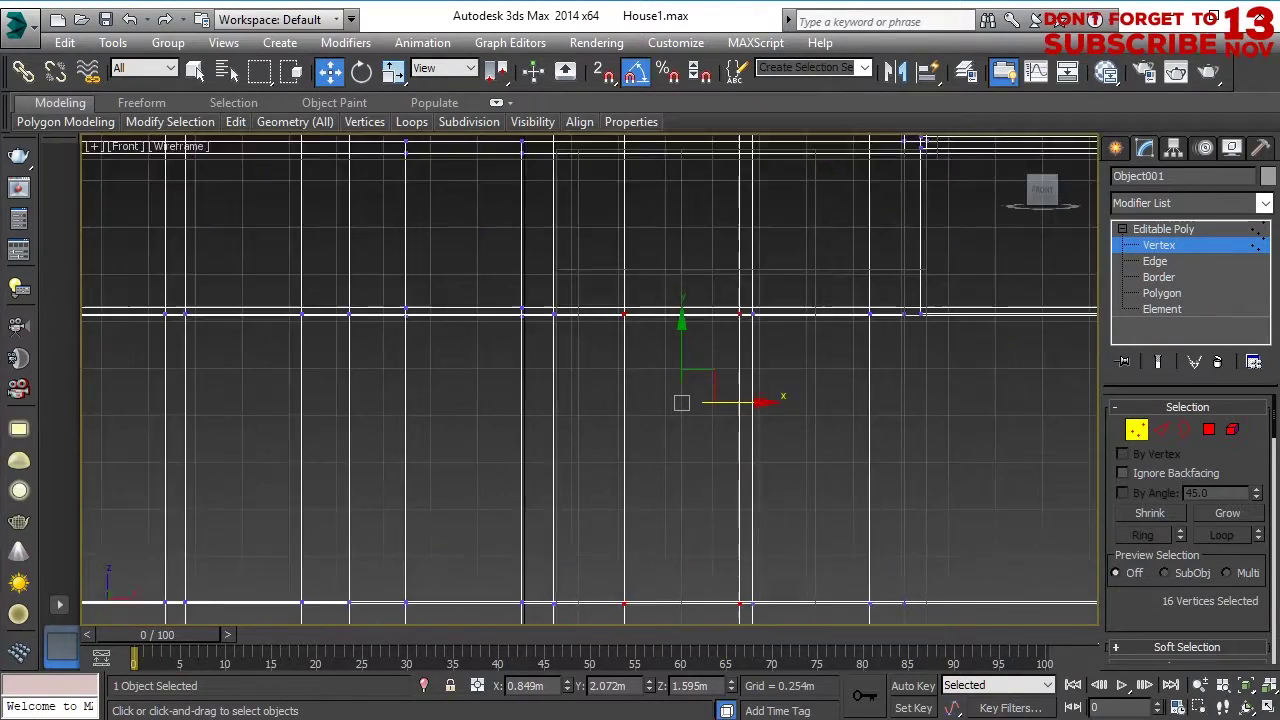
scroll(717, 453, down, 3)
middle_drag(717, 453, 697, 439)
ctrl+drag(793, 578, 793, 578)
scroll(743, 444, up, 3)
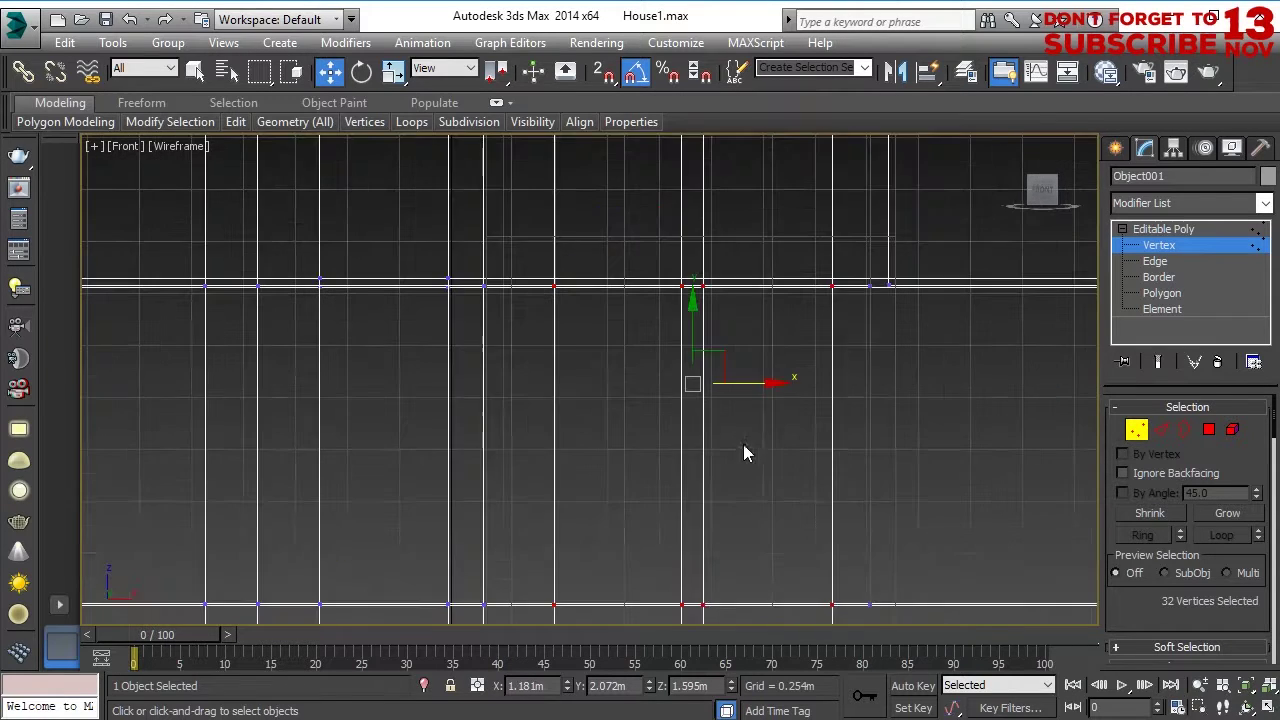
scroll(680, 445, down, 3)
key(F3)
scroll(701, 437, up, 5)
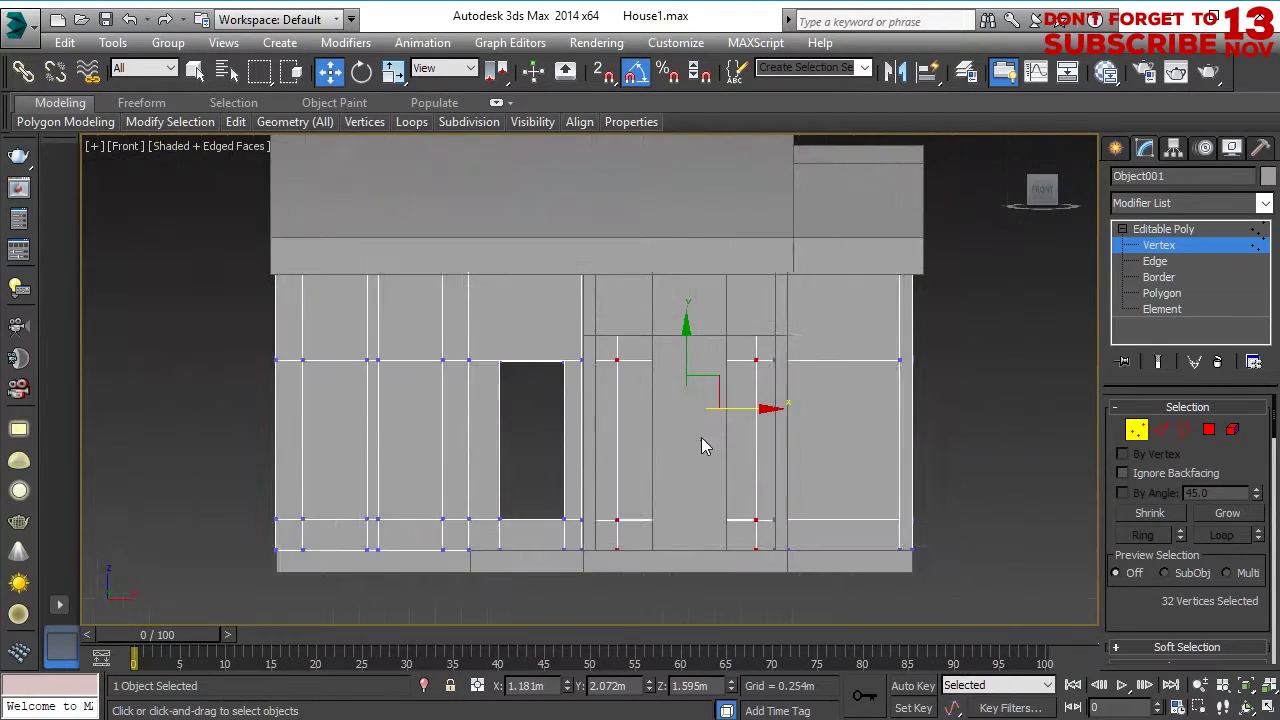
scroll(698, 394, down, 4)
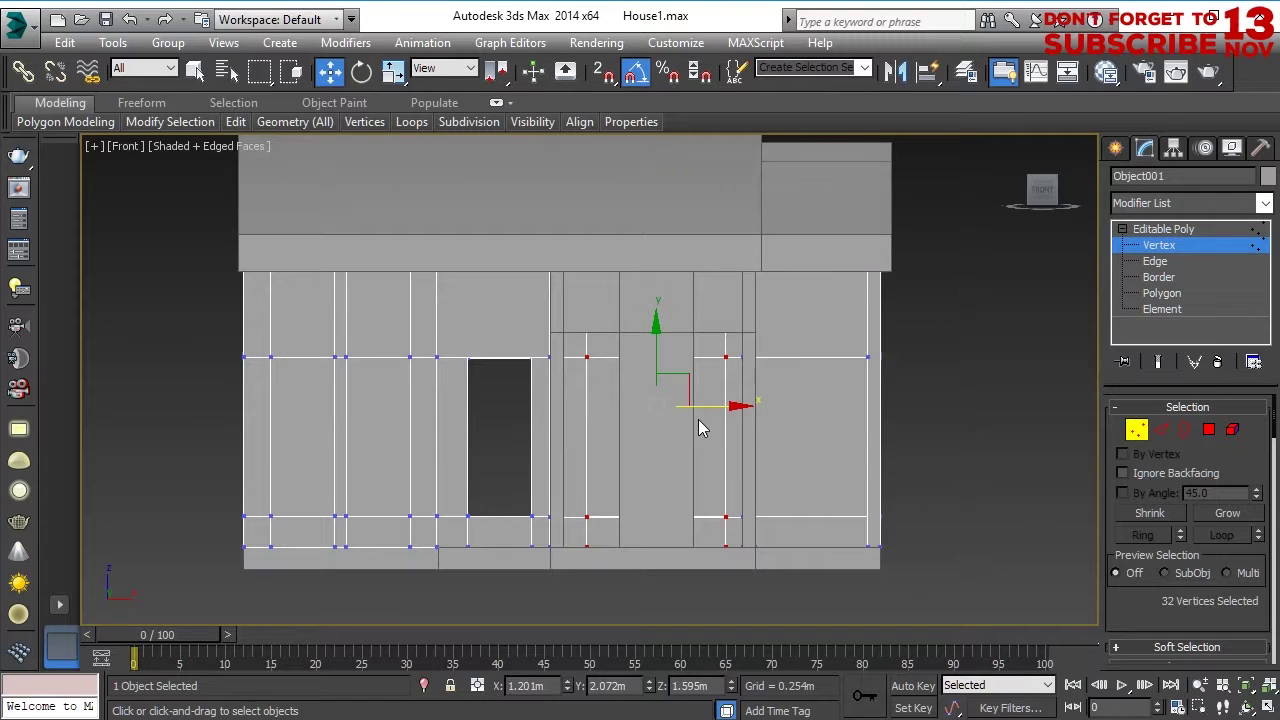
Leave vertex editing and delete the leftover window box beside the house.
key(p)
mouse_move(651, 474)
alt+middle_down()
mouse_move(634, 507)
mouse_move(624, 500)
alt+middle_up()
key(1)
click(933, 428)
key(Delete)
Select the inner and outer borders of the rear window opening and bridge them.
alt+middle_drag(740, 420, 480, 412)
click(598, 381)
scroll(800, 410, up, 3)
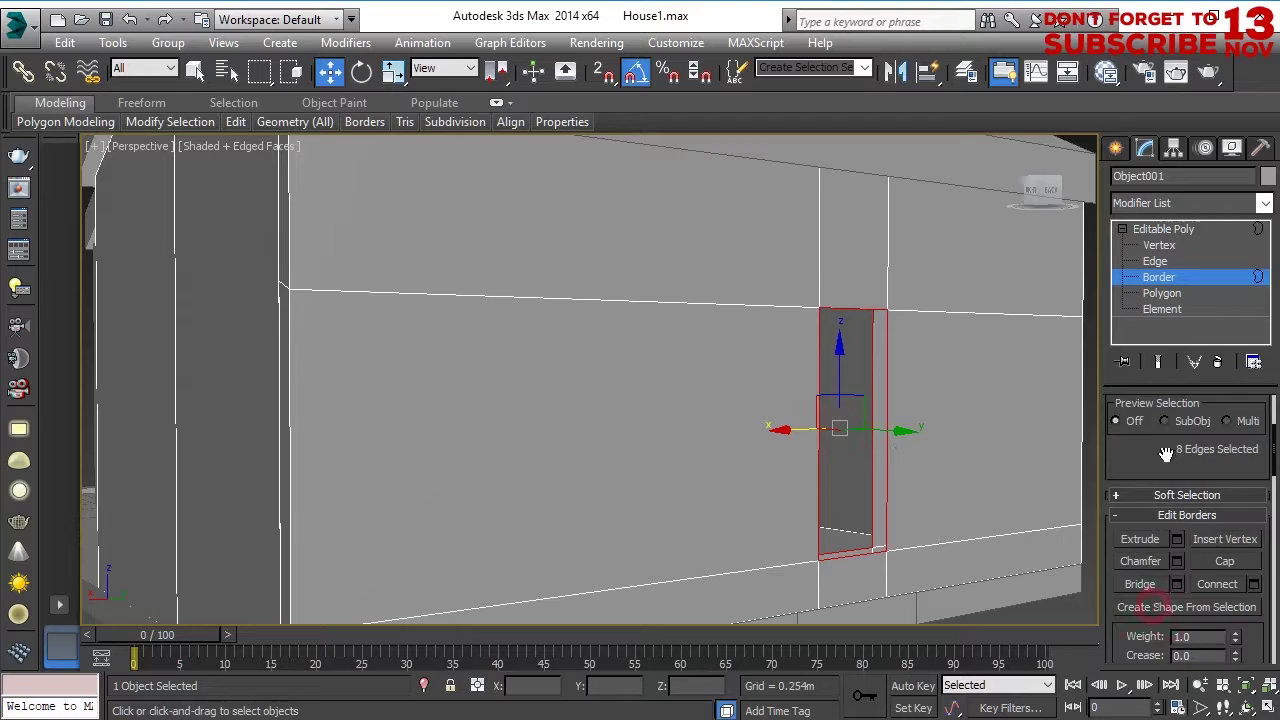
middle_drag(983, 508, 860, 456)
key(3)
Select the roof and start editing its edges at the gable overhang.
click(1026, 324)
scroll(720, 420, down, 4)
alt+middle_drag(580, 430, 800, 510)
middle_drag(720, 490, 586, 443)
scroll(719, 437, up, 5)
click(780, 448)
alt+middle_drag(780, 448, 740, 422)
scroll(711, 383, up, 3)
scroll(711, 383, down, 4)
scroll(740, 392, up, 3)
click(762, 426)
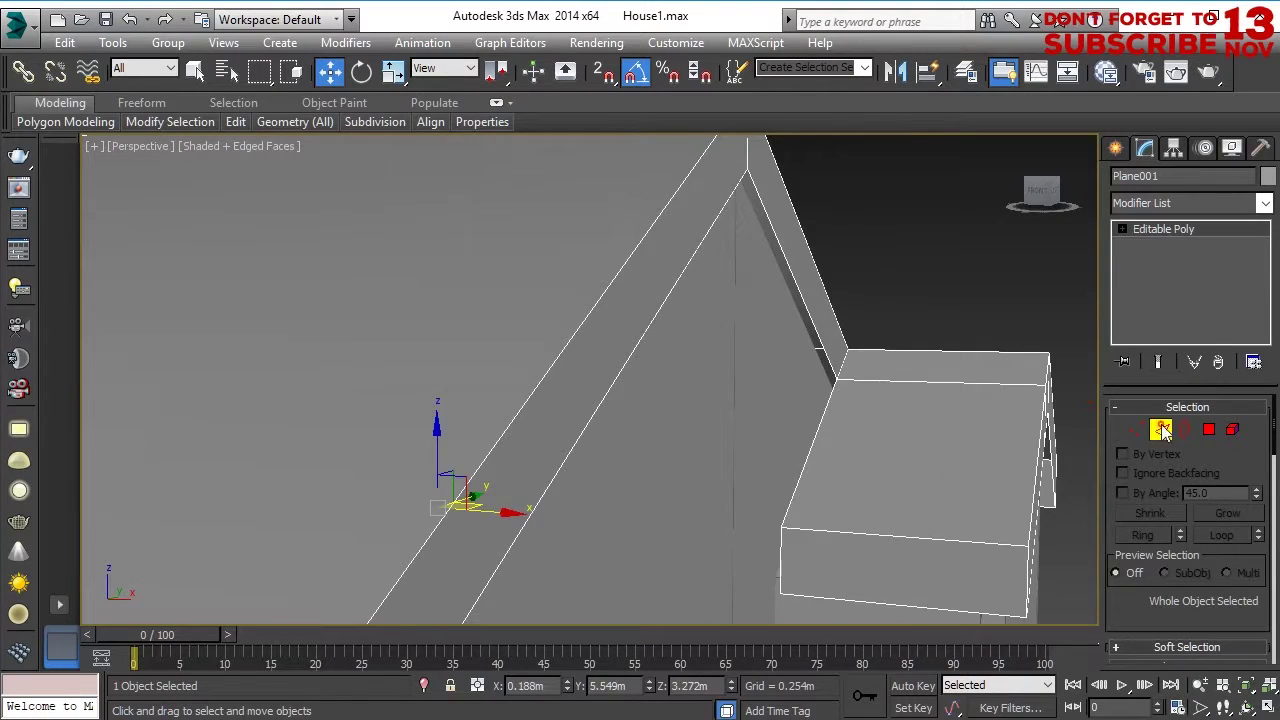
ctrl+click(778, 565)
alt+middle_drag(778, 565, 815, 535)
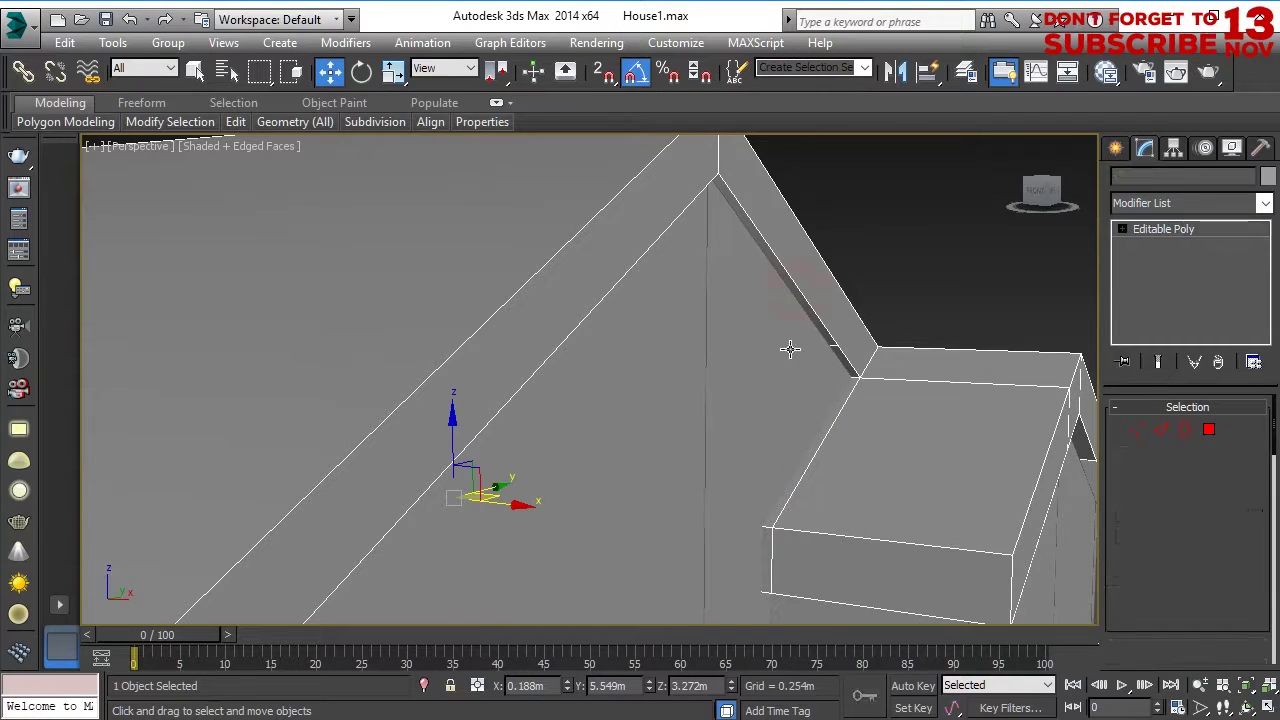
Show the model in wireframe and select the two lower edges along the roof's right gable slope.
click(247, 151)
click(306, 306)
alt+middle_drag(697, 418, 755, 395)
key(2)
click(812, 274)
mouse_move(812, 274)
alt+middle_down()
mouse_move(501, 412)
mouse_move(722, 316)
alt+middle_up()
scroll(735, 499, down, 3)
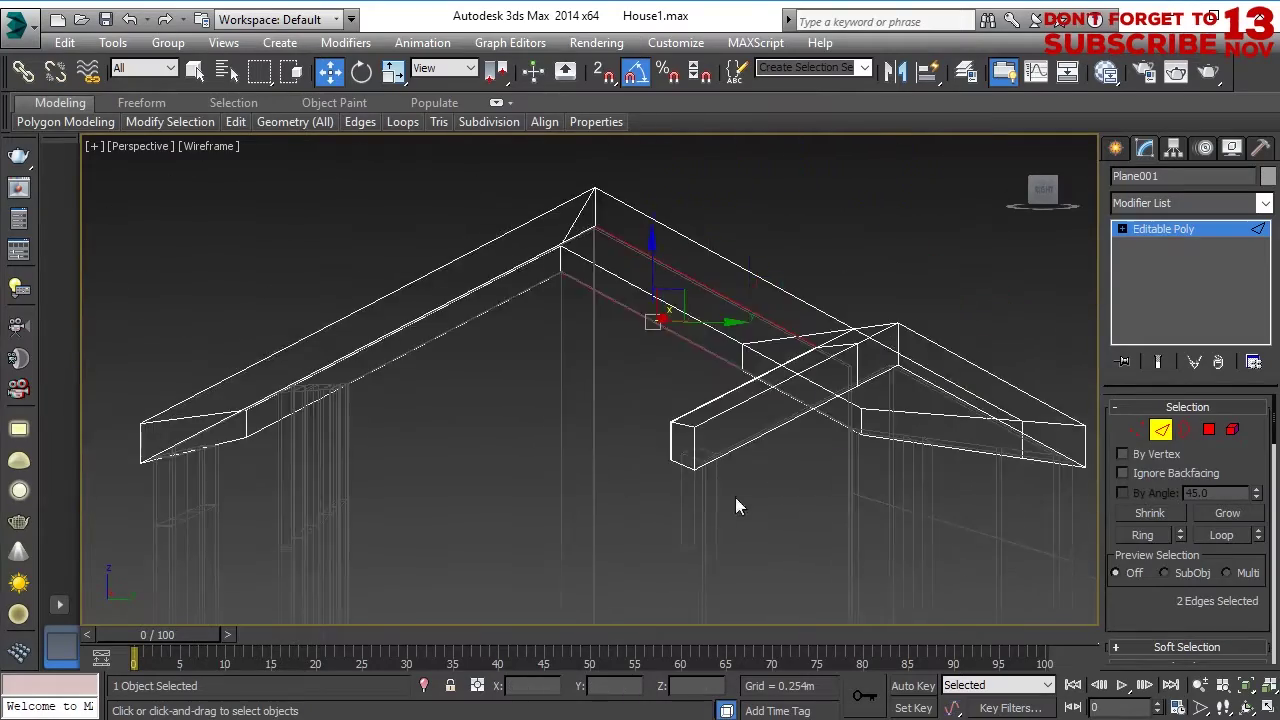
alt+middle_drag(735, 499, 801, 462)
drag(1126, 600, 1126, 443)
alt+middle_drag(497, 333, 428, 345)
Inspect the edges on the underside of the roof in shaded and wireframe display.
click(428, 384)
mouse_move(760, 470)
alt+middle_down()
mouse_move(714, 429)
mouse_move(686, 363)
mouse_move(714, 449)
mouse_move(647, 500)
mouse_move(671, 569)
mouse_move(640, 531)
mouse_move(743, 437)
alt+middle_up()
click(210, 146)
click(258, 191)
mouse_move(420, 320)
alt+middle_down()
mouse_move(503, 275)
mouse_move(339, 218)
mouse_move(549, 366)
mouse_move(443, 364)
mouse_move(436, 437)
mouse_move(591, 405)
alt+middle_up()
scroll(443, 364, up, 3)
scroll(443, 364, down, 1)
click(260, 144)
click(303, 306)
scroll(400, 335, down, 5)
mouse_move(538, 447)
alt+middle_down()
mouse_move(523, 366)
mouse_move(607, 370)
mouse_move(577, 435)
mouse_move(486, 510)
mouse_move(528, 473)
mouse_move(500, 491)
mouse_move(586, 471)
mouse_move(538, 400)
alt+middle_up()
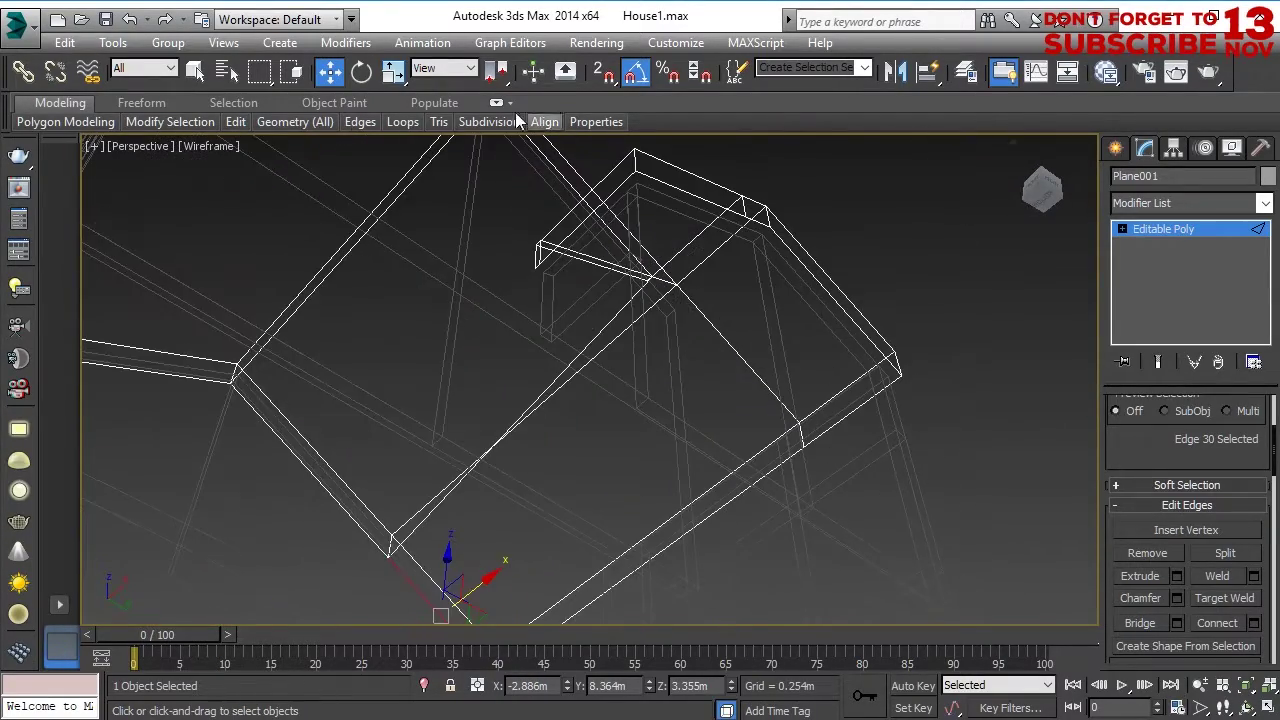
Select the three lower inner edges of the small side roof's gable and shift them about -0.075 m along X.
key(F3)
scroll(588, 337, up, 5)
middle_drag(588, 337, 582, 354)
scroll(582, 354, down, 5)
click(632, 262)
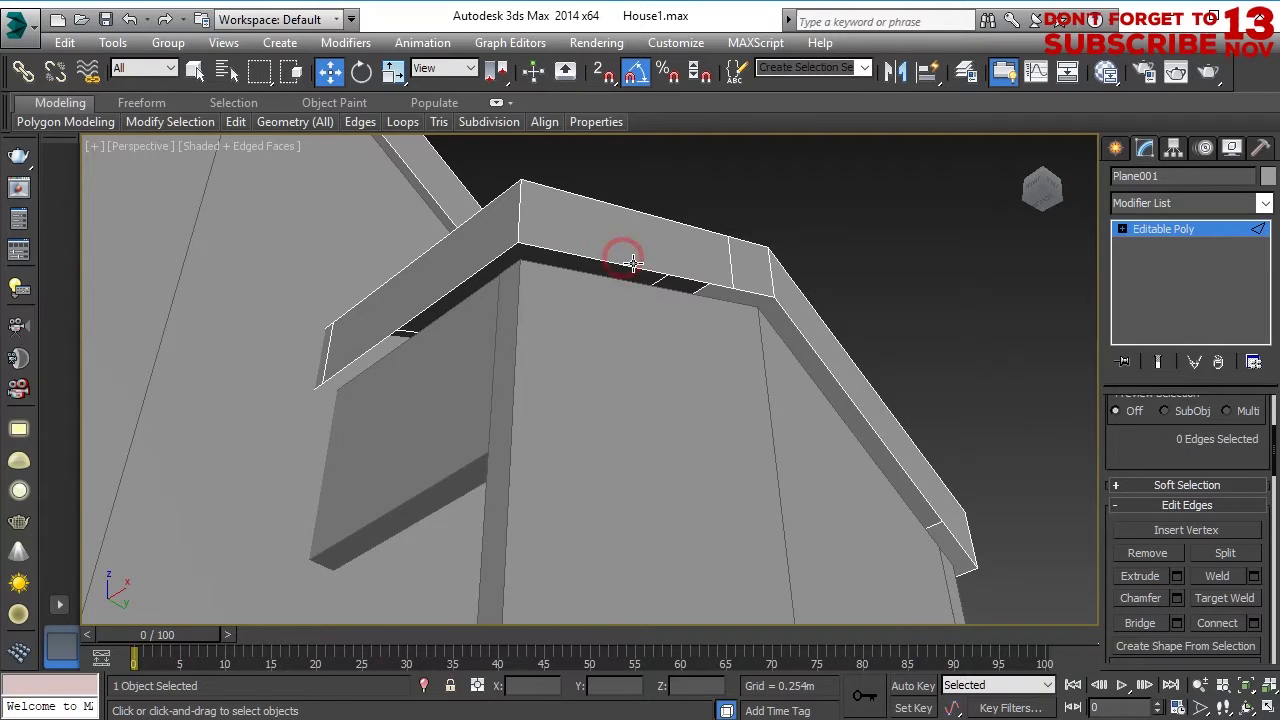
ctrl+click(807, 337)
middle_drag(925, 486, 794, 424)
alt+middle_drag(930, 420, 576, 452)
mouse_move(644, 354)
alt+middle_down()
mouse_move(601, 440)
mouse_move(829, 508)
mouse_move(690, 380)
alt+middle_up()
click(256, 152)
click(323, 308)
mouse_move(466, 420)
alt+middle_down()
mouse_move(527, 428)
mouse_move(554, 396)
alt+middle_up()
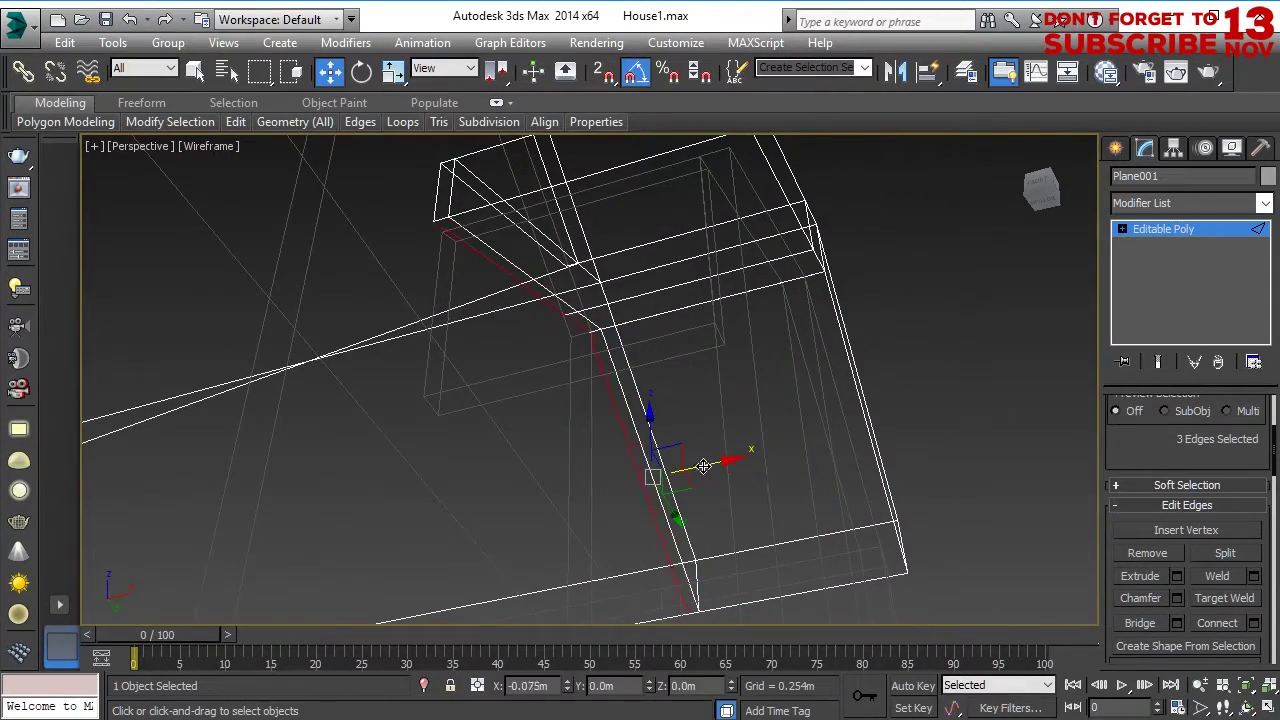
alt+middle_drag(703, 466, 712, 495)
Switch to vertex editing and select the lower inner vertices at both ends of the side roof's gable.
key(1)
alt+middle_drag(468, 317, 490, 265)
drag(416, 220, 466, 262)
alt+middle_drag(600, 180, 539, 238)
alt+middle_drag(537, 322, 464, 257)
middle_drag(810, 560, 700, 434)
ctrl+drag(690, 412, 764, 460)
alt+middle_drag(764, 457, 727, 497)
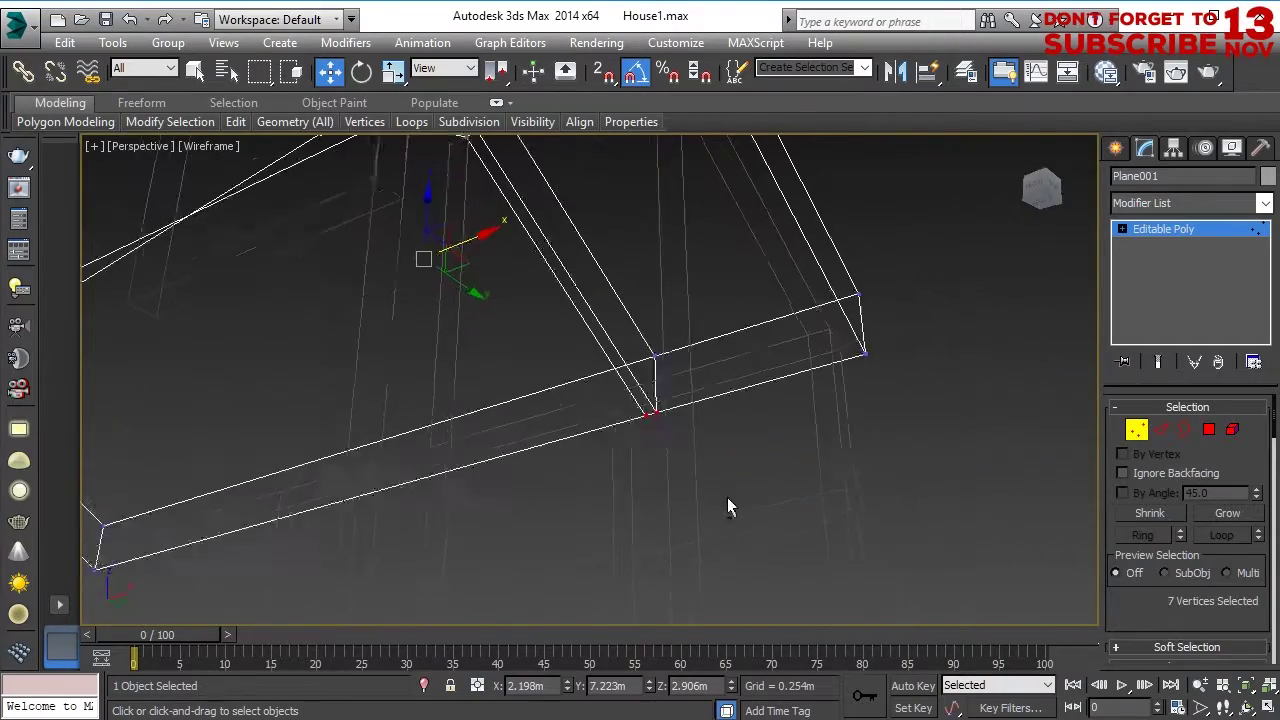
Select the single lower vertex at the end of the side roof's gable overhang.
scroll(1180, 500, down, 3)
click(600, 460)
alt+middle_drag(600, 462, 470, 500)
click(439, 469)
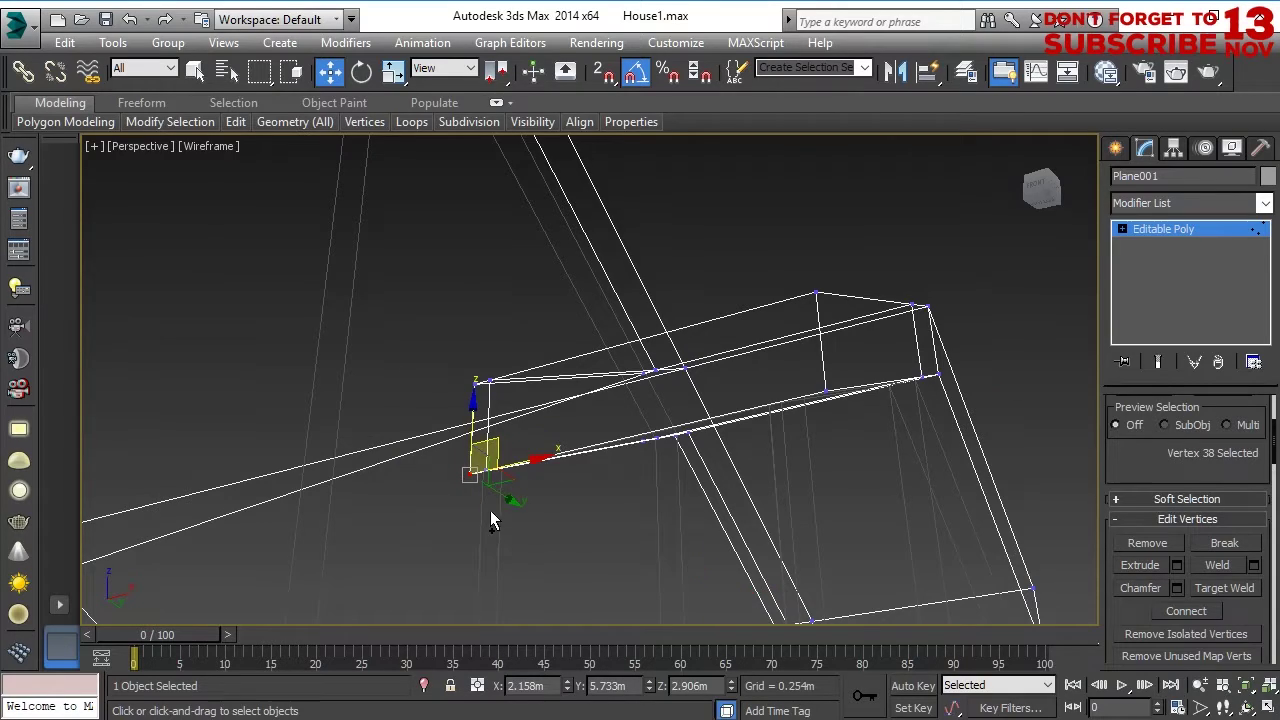
Return to shaded display, leave vertex editing and deselect the roof.
key(F3)
mouse_move(372, 312)
alt+middle_down()
mouse_move(406, 400)
mouse_move(457, 342)
mouse_move(391, 462)
alt+middle_up()
mouse_move(391, 462)
middle_down()
mouse_move(521, 480)
mouse_move(690, 440)
middle_up()
scroll(690, 440, down, 2)
click(1163, 229)
click(971, 276)
Clone the window guide box beside the house and place the copy along X within the house.
alt+middle_drag(760, 330, 749, 423)
scroll(749, 423, down, 3)
alt+middle_drag(600, 450, 615, 489)
scroll(469, 431, down, 2)
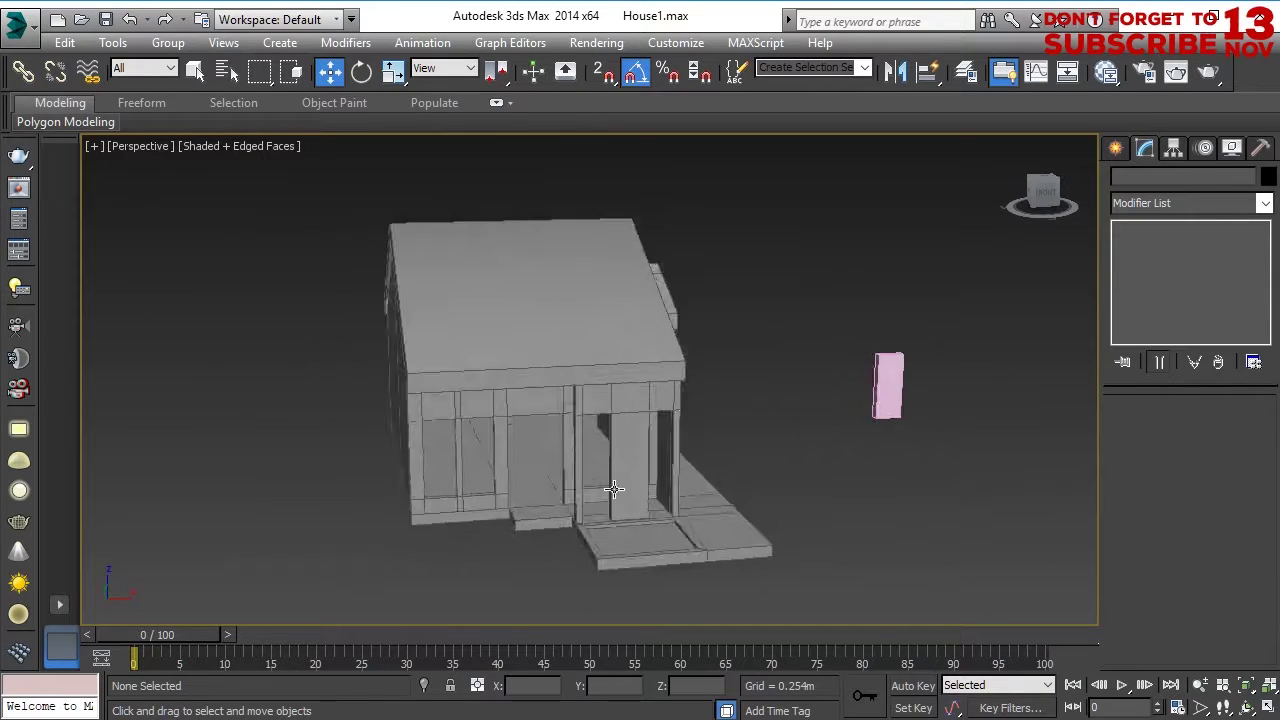
scroll(612, 427, down, 4)
shift+drag(641, 424, 485, 431)
click(646, 457)
scroll(490, 446, up, 4)
alt+middle_drag(390, 360, 419, 399)
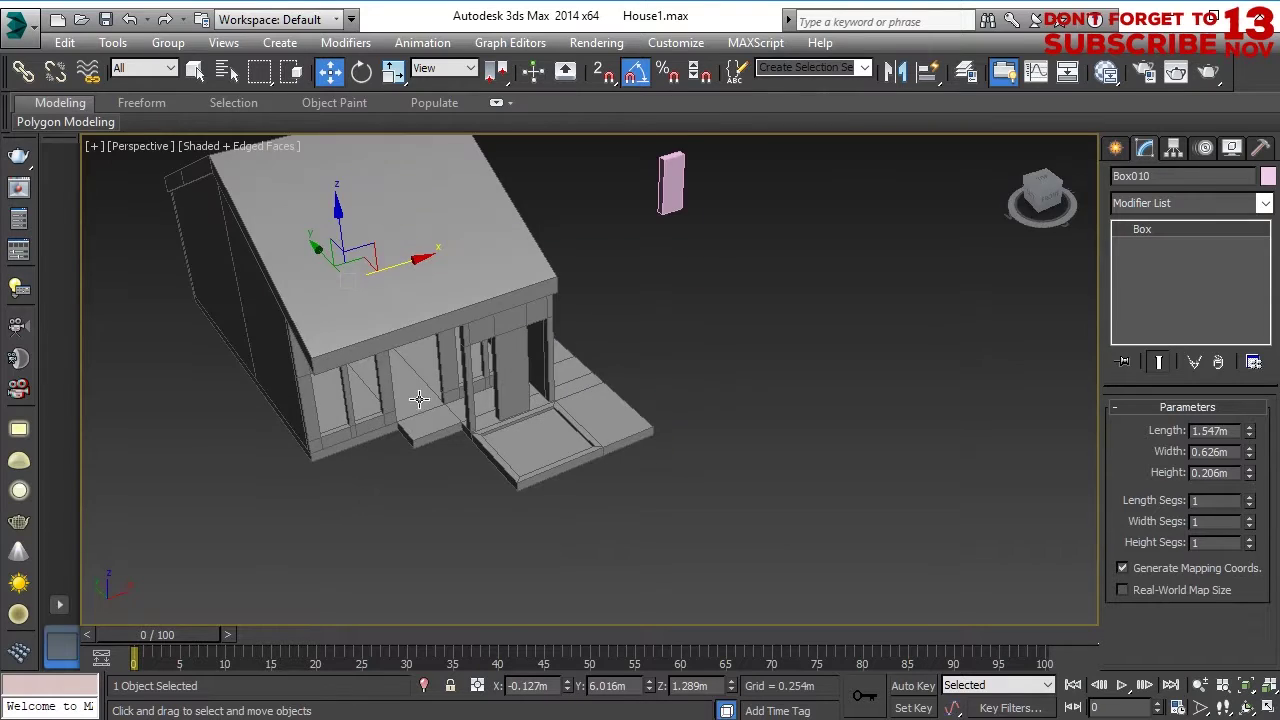
Move the cloned box into the front entrance opening at X -0.621 m, Y 2.146 m.
mouse_move(426, 369)
mouse_down()
mouse_move(409, 380)
mouse_move(404, 365)
mouse_up()
scroll(411, 406, up, 5)
scroll(411, 406, down, 4)
alt+middle_drag(404, 378, 394, 363)
scroll(394, 370, up, 3)
alt+middle_drag(396, 410, 427, 443)
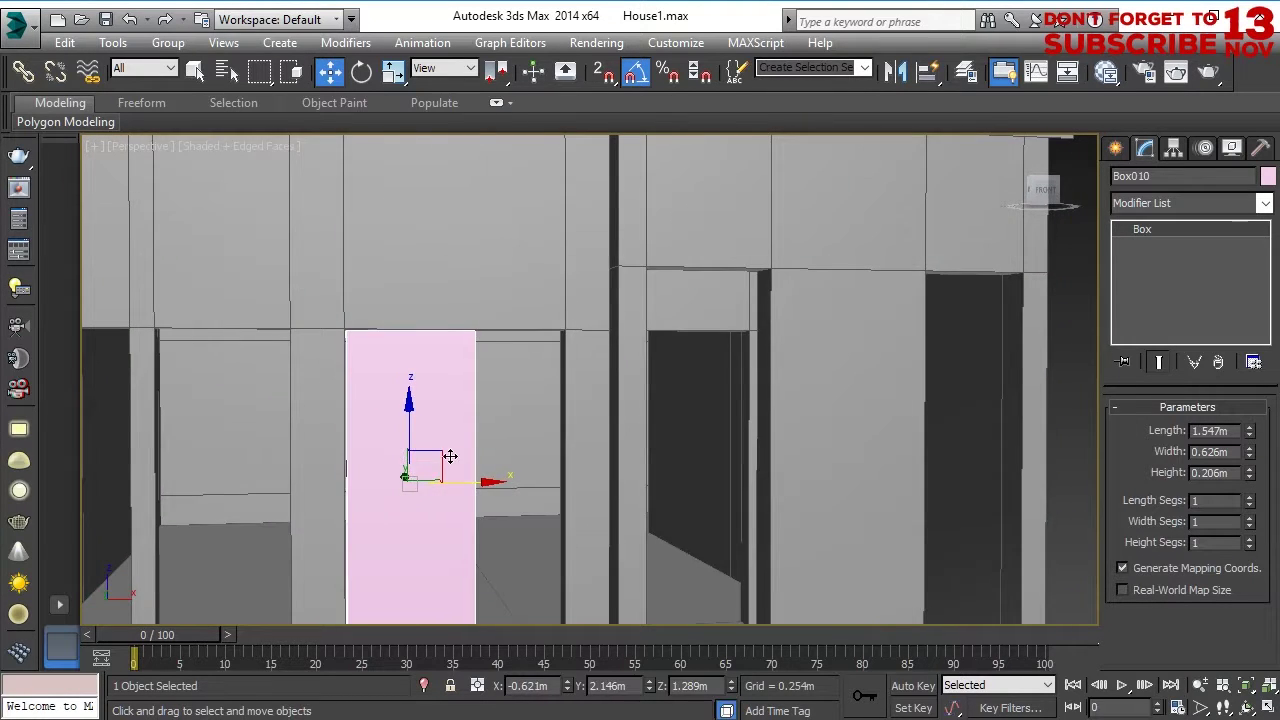
Convert the entrance box to an editable poly and widen it by moving its right vertices about 0.456 m along X.
right_click(434, 462)
click(700, 654)
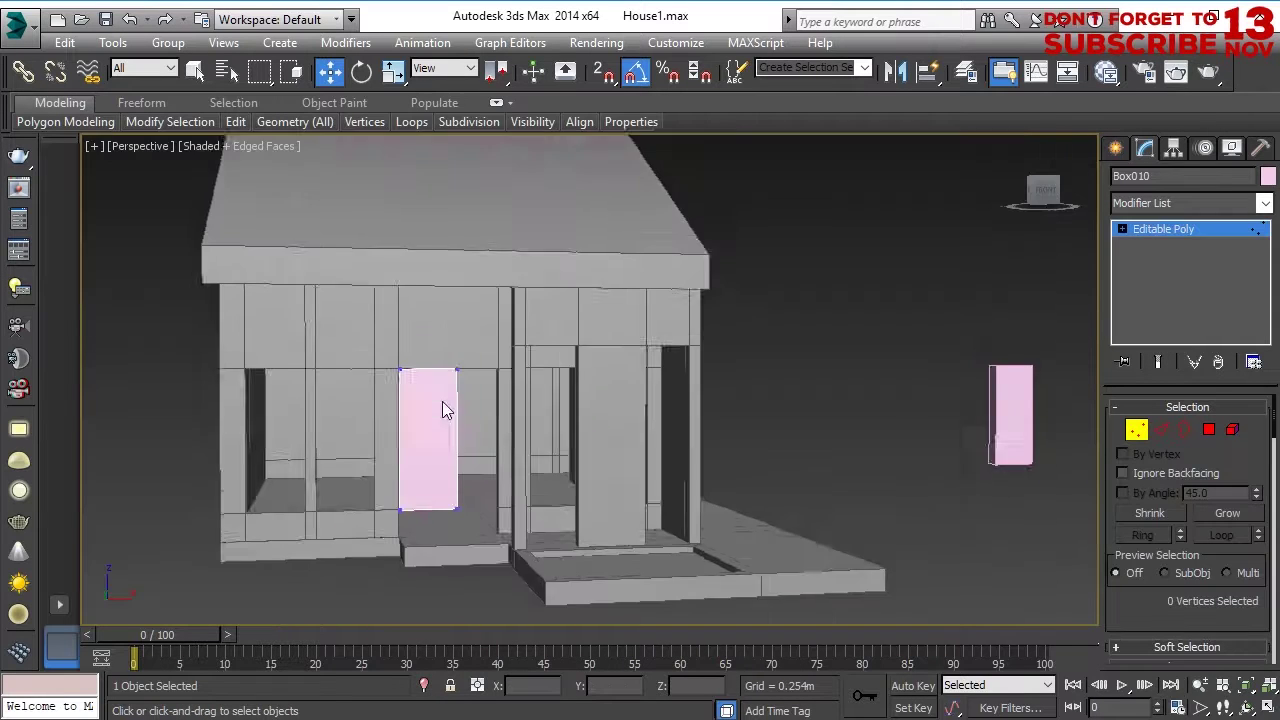
drag(443, 409, 493, 527)
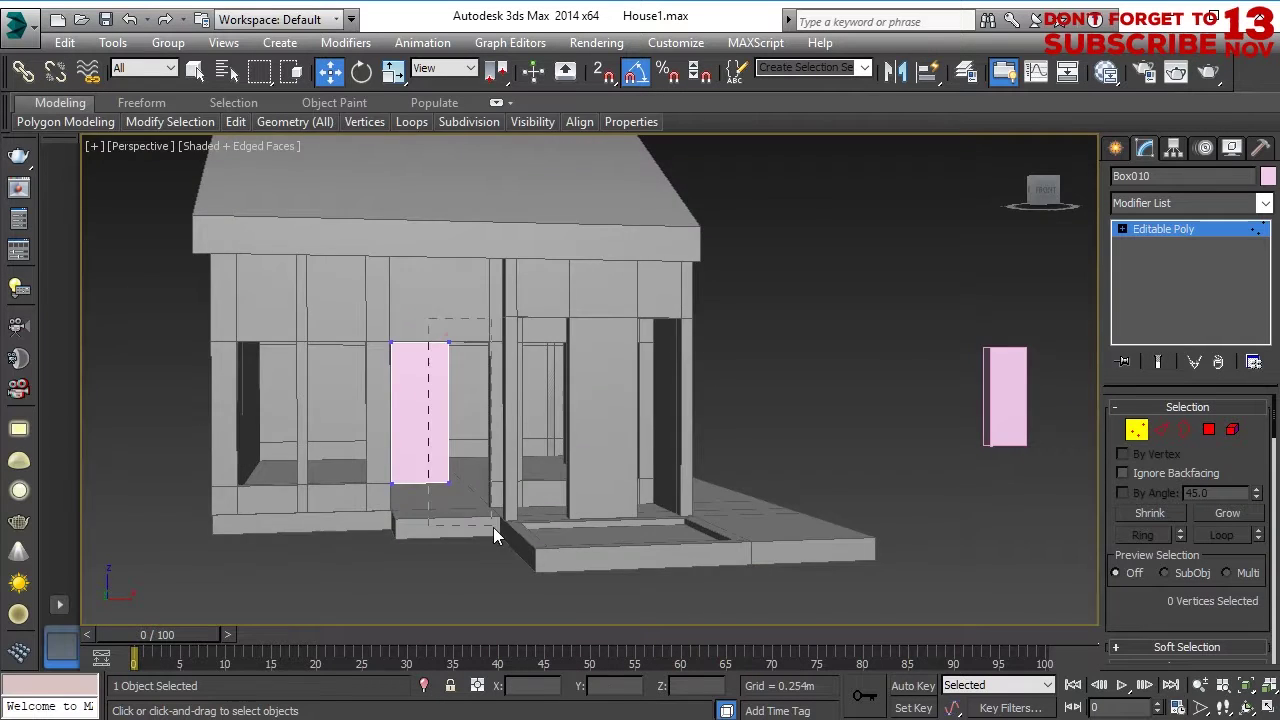
key(f)
key(z)
middle_drag(618, 452, 427, 493)
drag(456, 423, 566, 447)
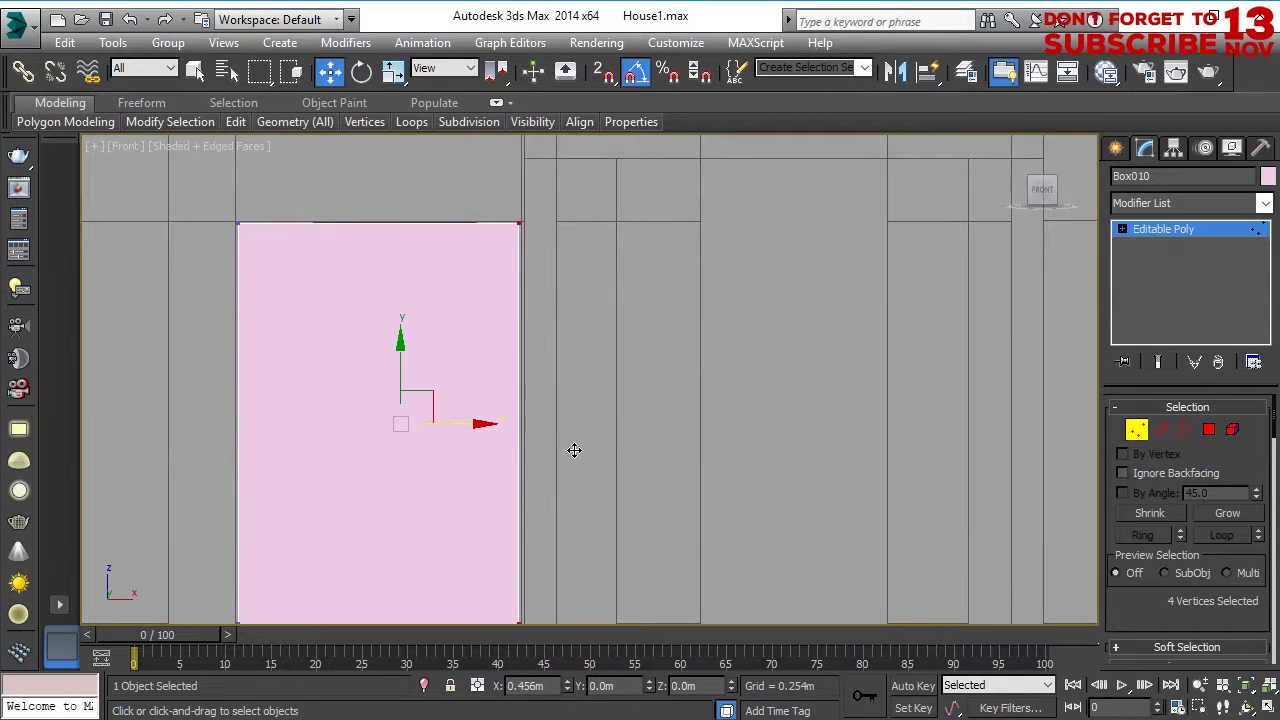
Extend the entrance box's bottom vertices down to the top of the step and leave vertex editing.
key(p)
key(f)
drag(385, 505, 596, 574)
scroll(530, 556, up, 2)
key(z)
scroll(474, 410, down, 2)
drag(557, 316, 549, 482)
click(1141, 431)
middle_drag(628, 432, 506, 460)
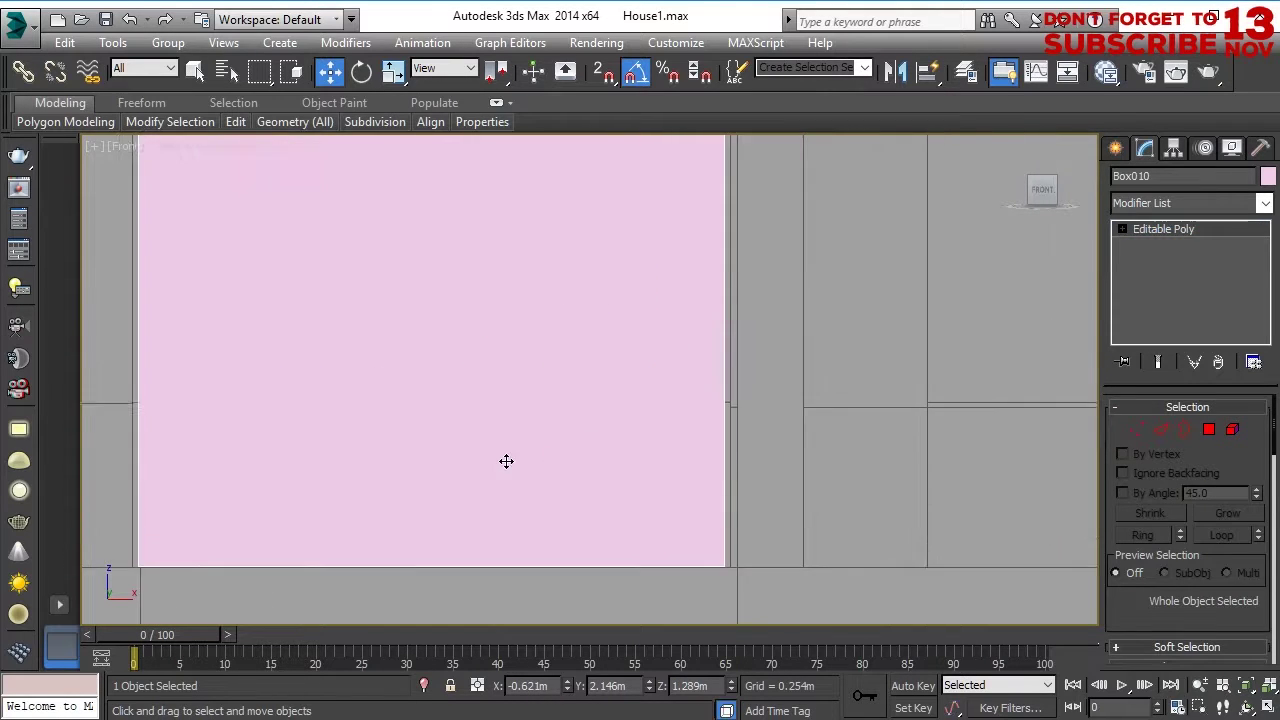
Move the resized entrance box along X out of the house and place it beside the window guide box.
key(p)
scroll(397, 466, down, 5)
click(425, 545)
alt+middle_drag(365, 375, 394, 423)
click(394, 423)
click(440, 555)
drag(378, 425, 880, 395)
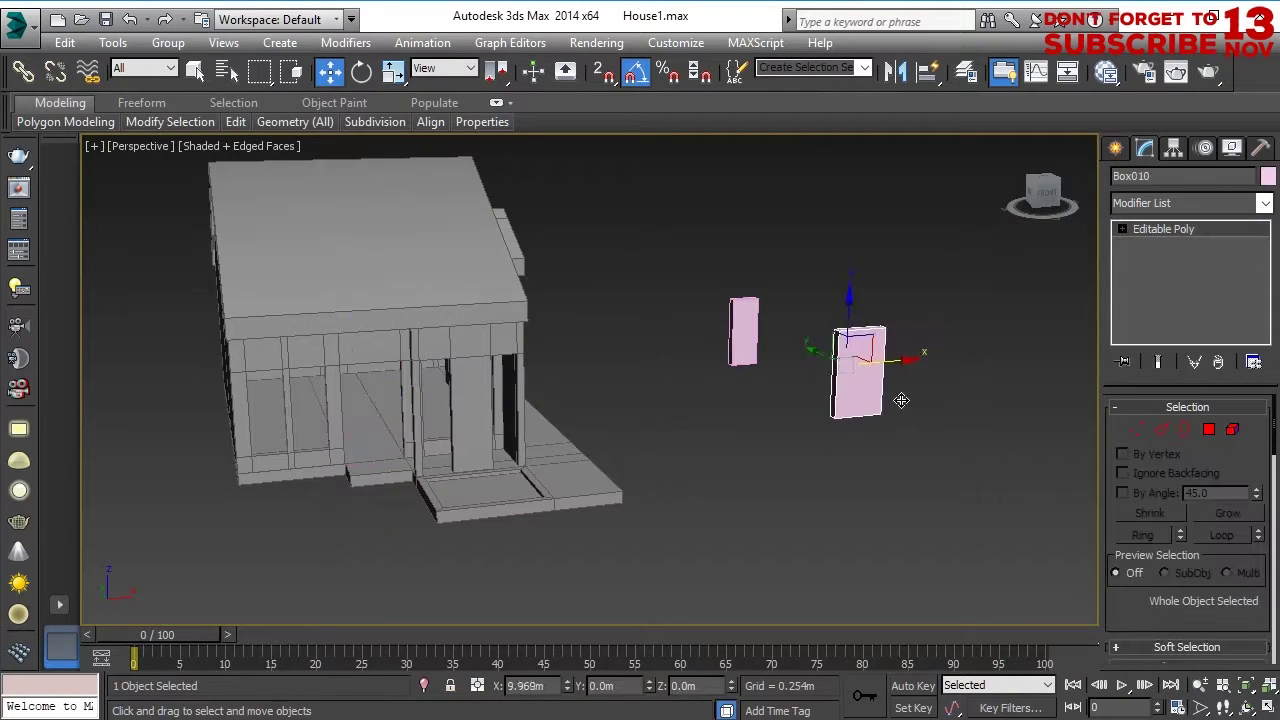
alt+middle_drag(880, 395, 745, 310)
drag(759, 261, 812, 247)
click(790, 370)
Select the foundation slab and examine it around the front step and porch.
alt+middle_drag(790, 370, 590, 400)
scroll(466, 426, up, 5)
alt+middle_drag(466, 426, 640, 420)
click(640, 378)
middle_drag(646, 478, 372, 500)
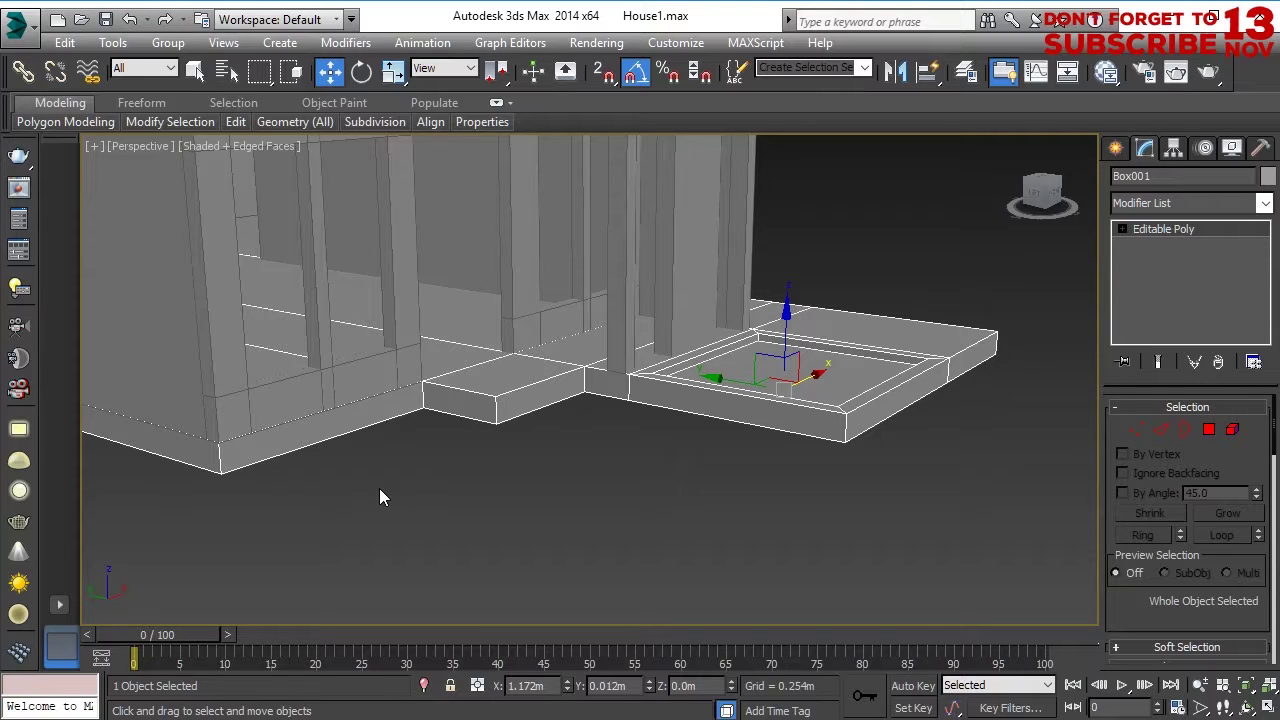
mouse_move(555, 424)
middle_down()
mouse_move(667, 498)
mouse_move(532, 429)
middle_up()
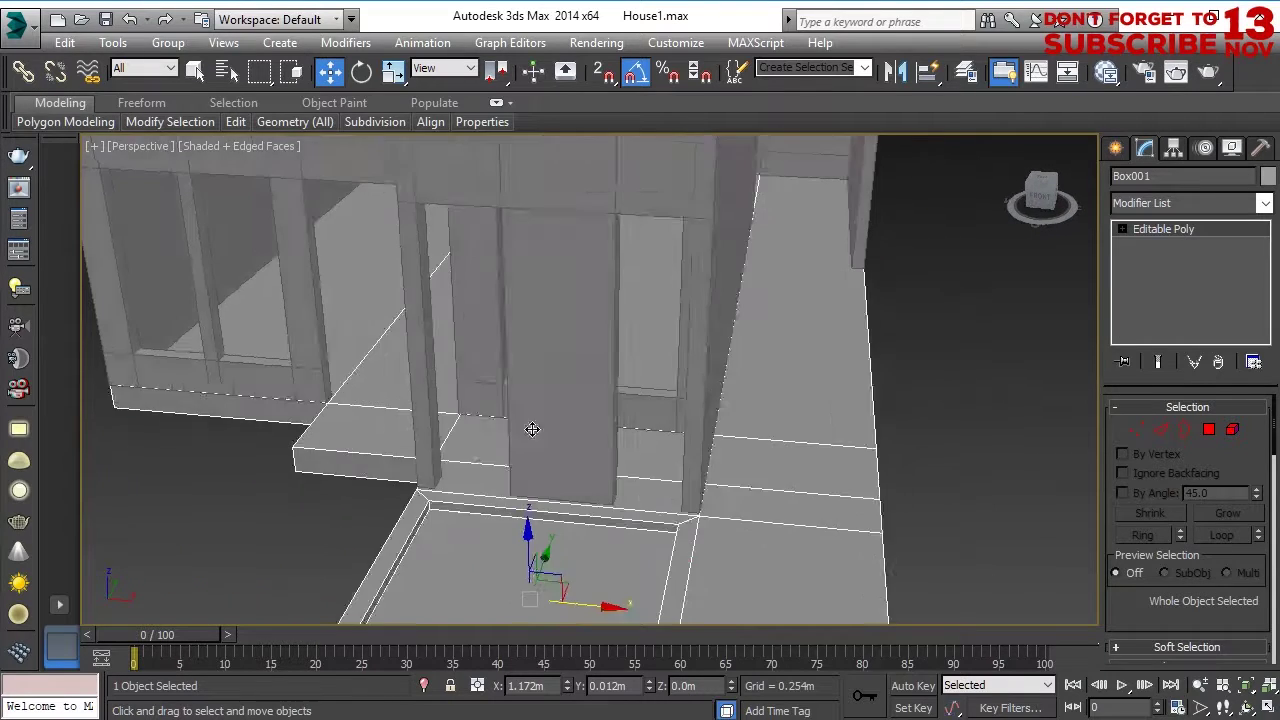
scroll(451, 446, down, 5)
alt+middle_drag(451, 446, 509, 459)
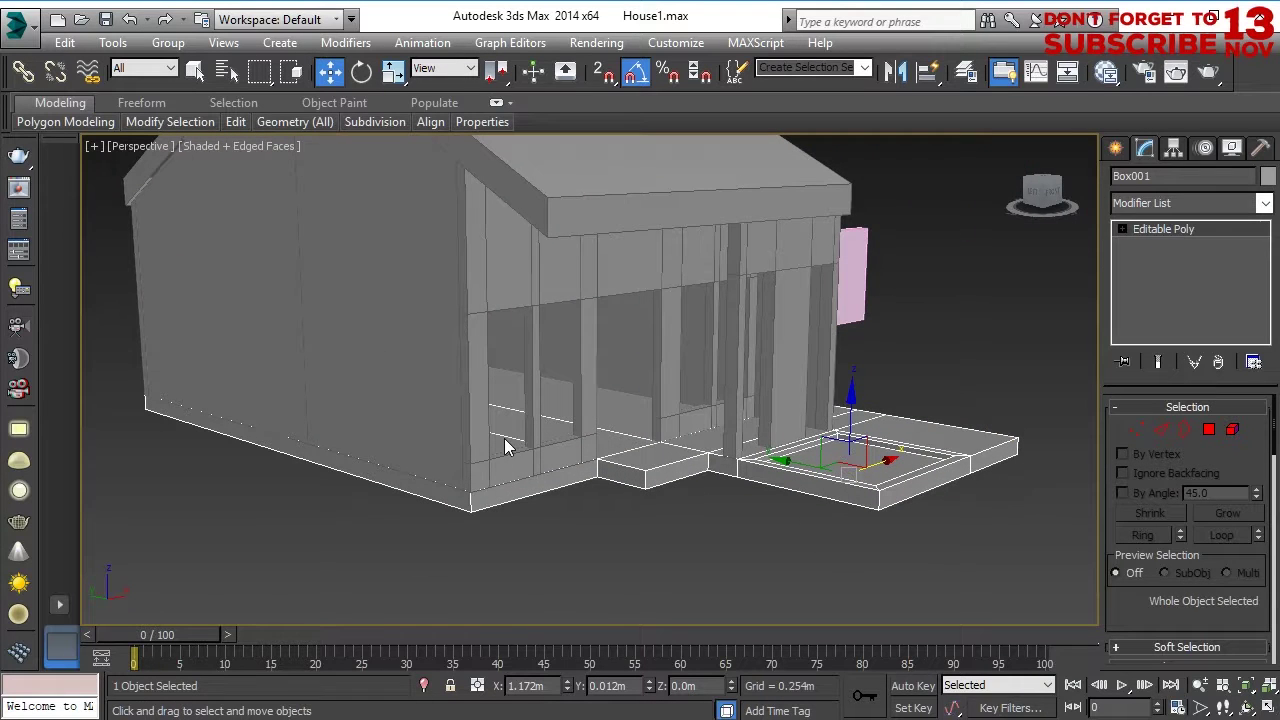
Create a ground plane about 11.24 m by 7.04 m beneath the house.
click(1114, 149)
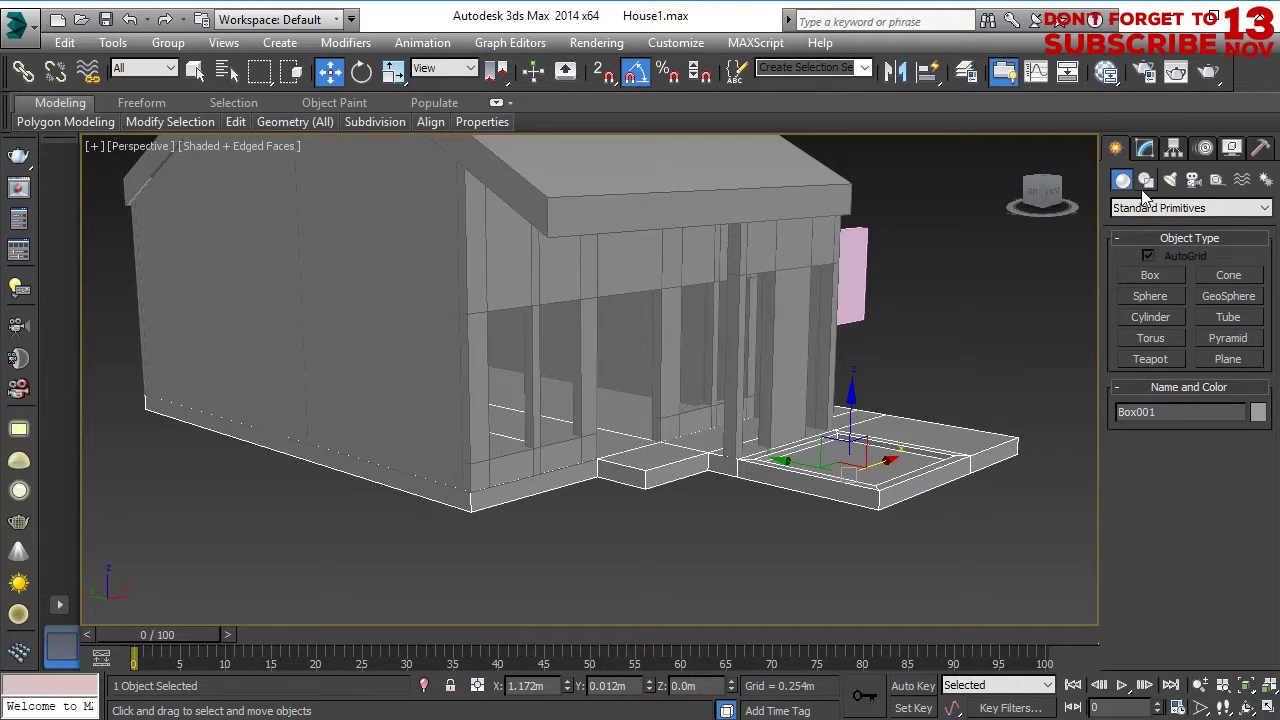
click(1226, 359)
alt+middle_drag(530, 493, 452, 578)
drag(246, 320, 862, 516)
key(w)
Reduce the ground plane to one segment each way and convert it to an editable poly in the top view.
click(1145, 149)
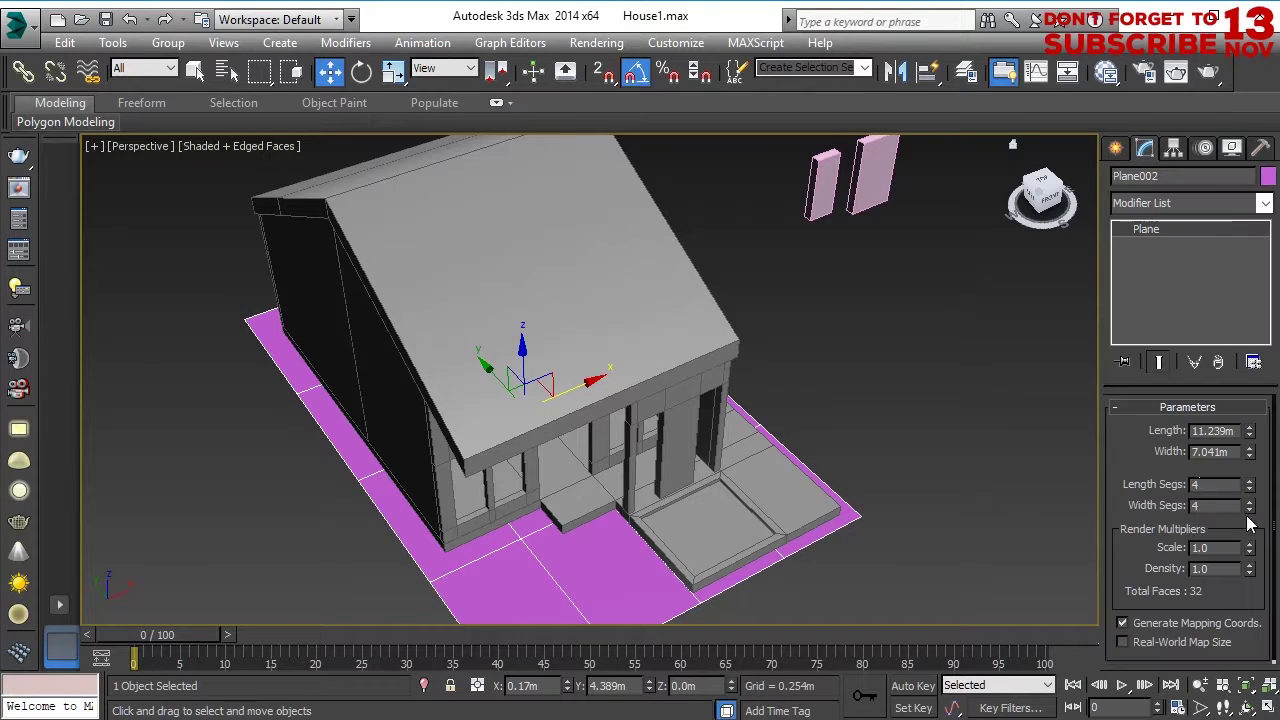
key(t)
right_click(708, 340)
click(986, 540)
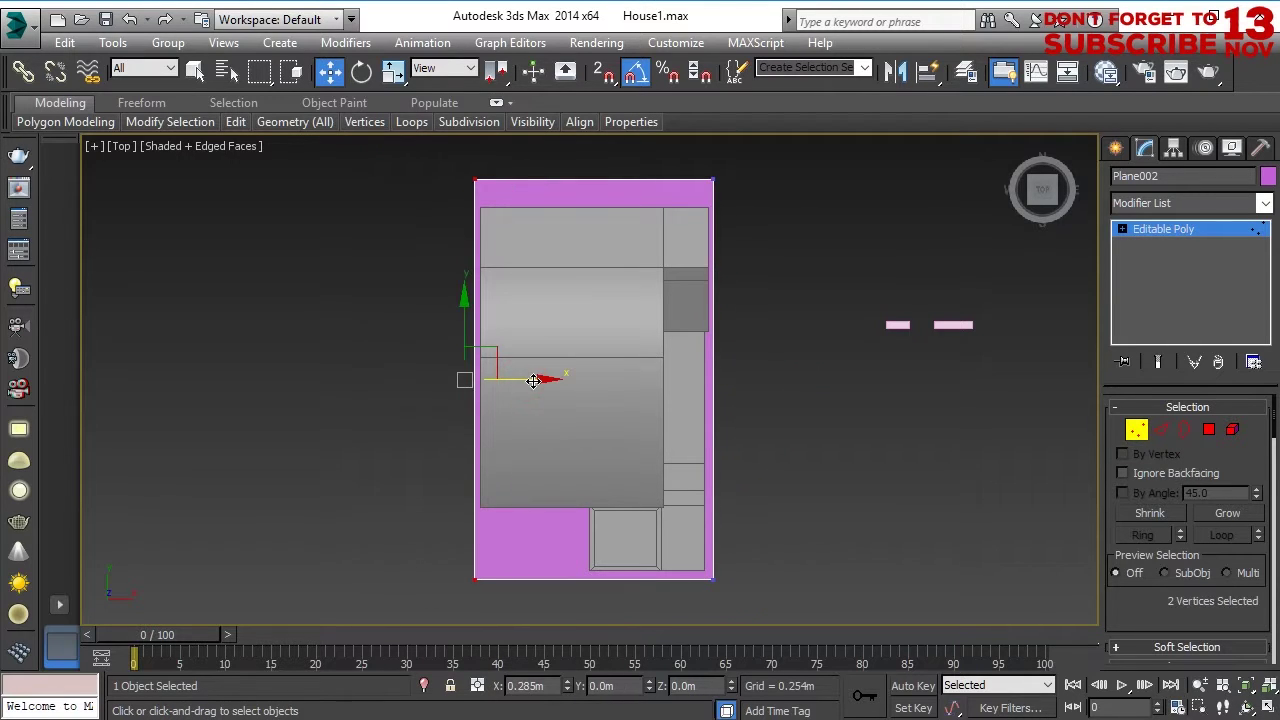
Fit the ground plane to the house footprint by moving its front vertices to Y -1.068 m and adjusting the rear ones, then deselect it.
scroll(572, 480, up, 5)
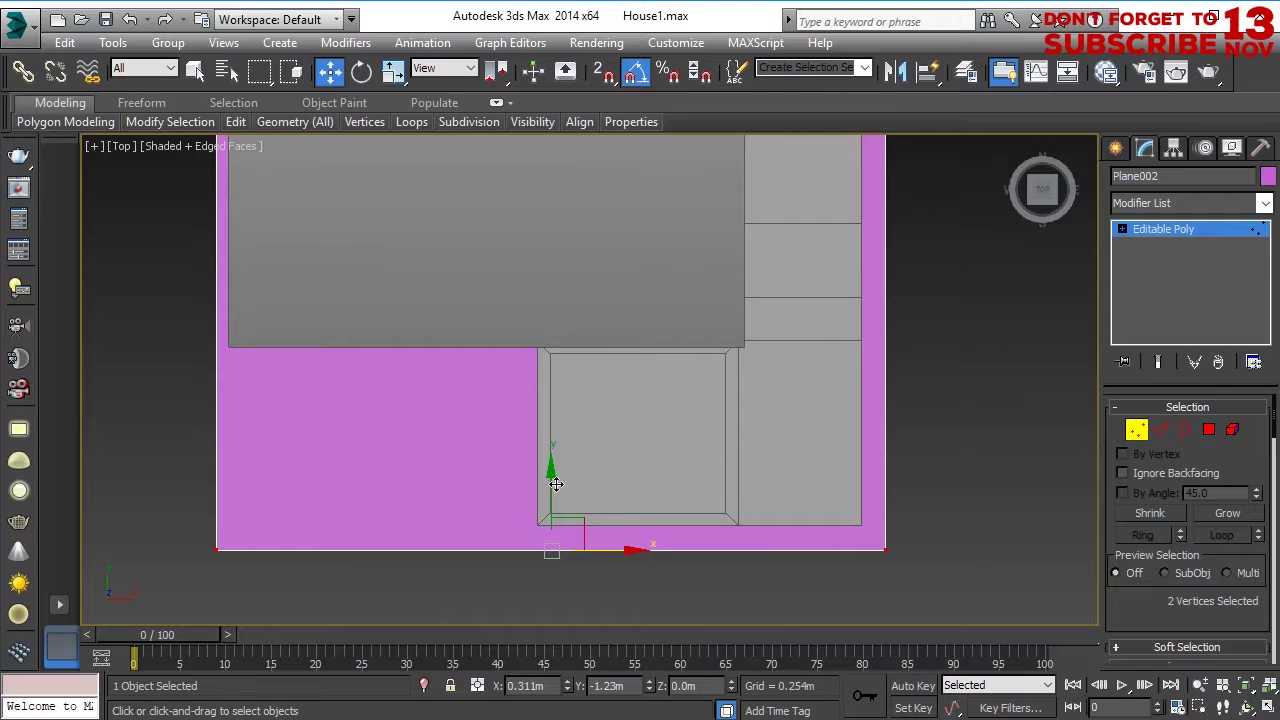
scroll(556, 469, down, 4)
scroll(600, 392, up, 2)
middle_drag(595, 397, 589, 455)
scroll(603, 432, down, 1)
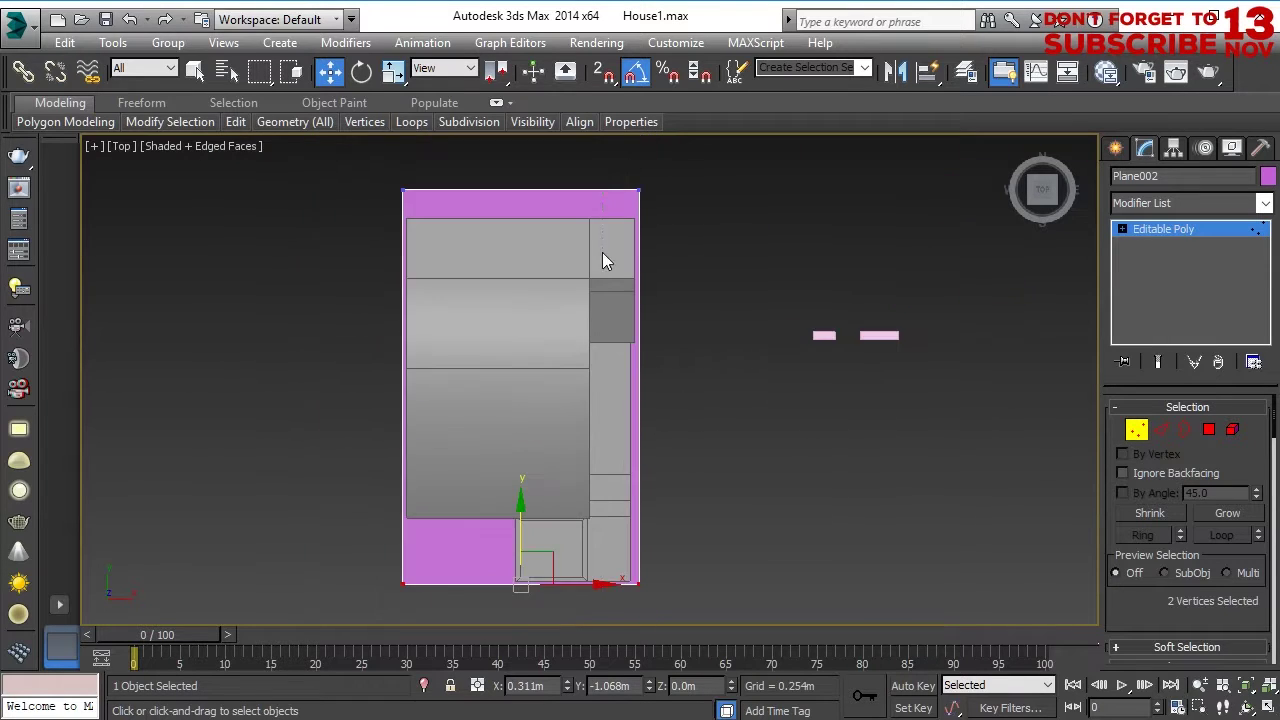
scroll(634, 384, up, 3)
middle_drag(619, 373, 649, 440)
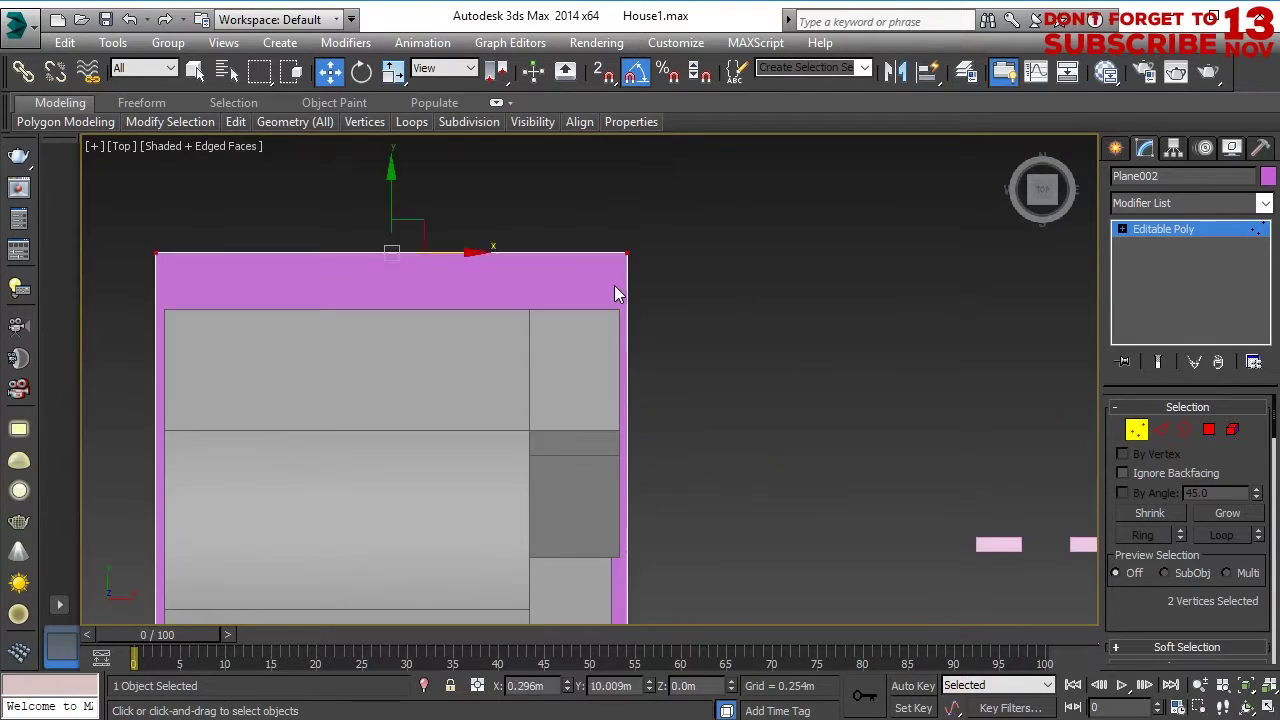
middle_drag(412, 165, 412, 240)
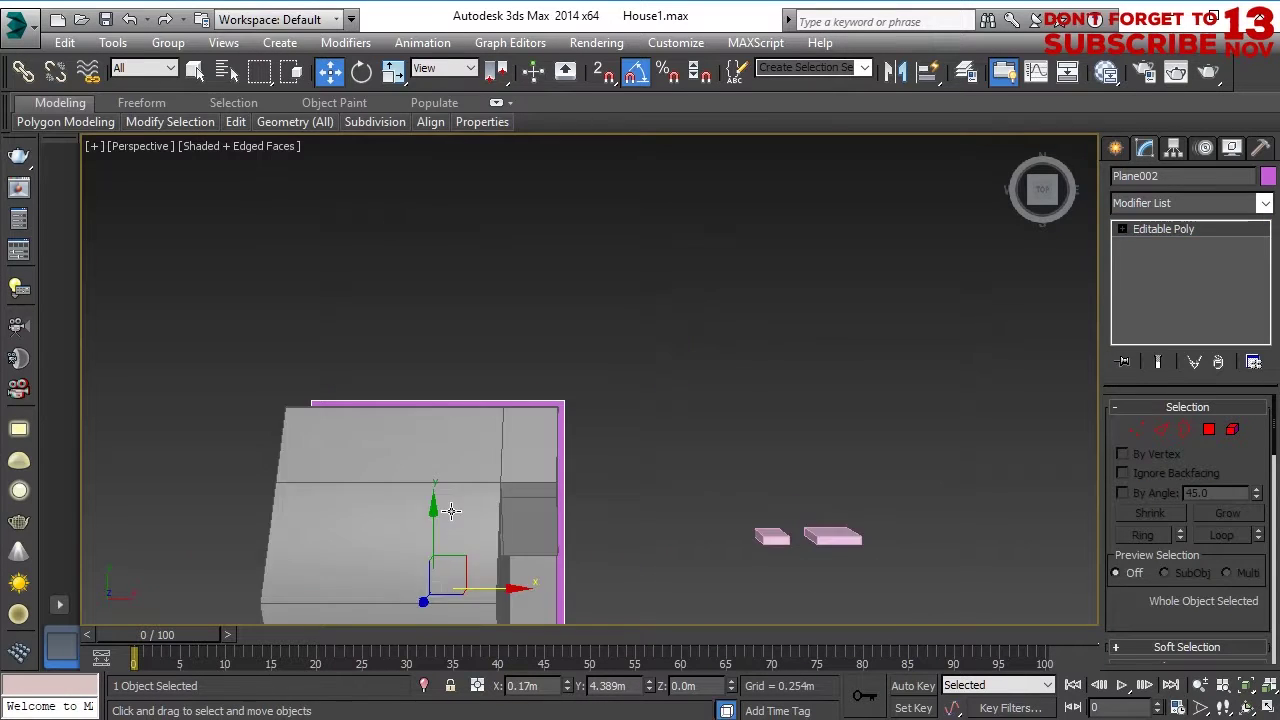
scroll(894, 557, down, 3)
click(894, 557)
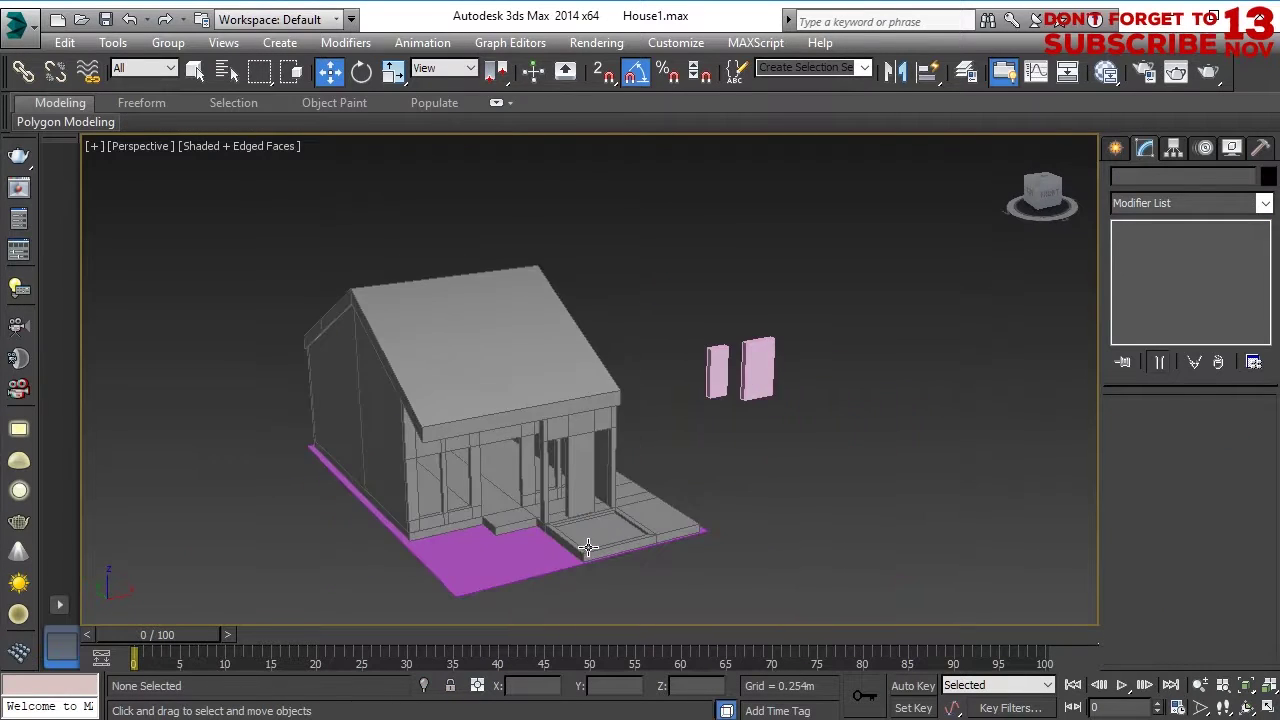
Change the ground plane's object colour to grey.
scroll(836, 484, up, 2)
click(509, 551)
click(1268, 176)
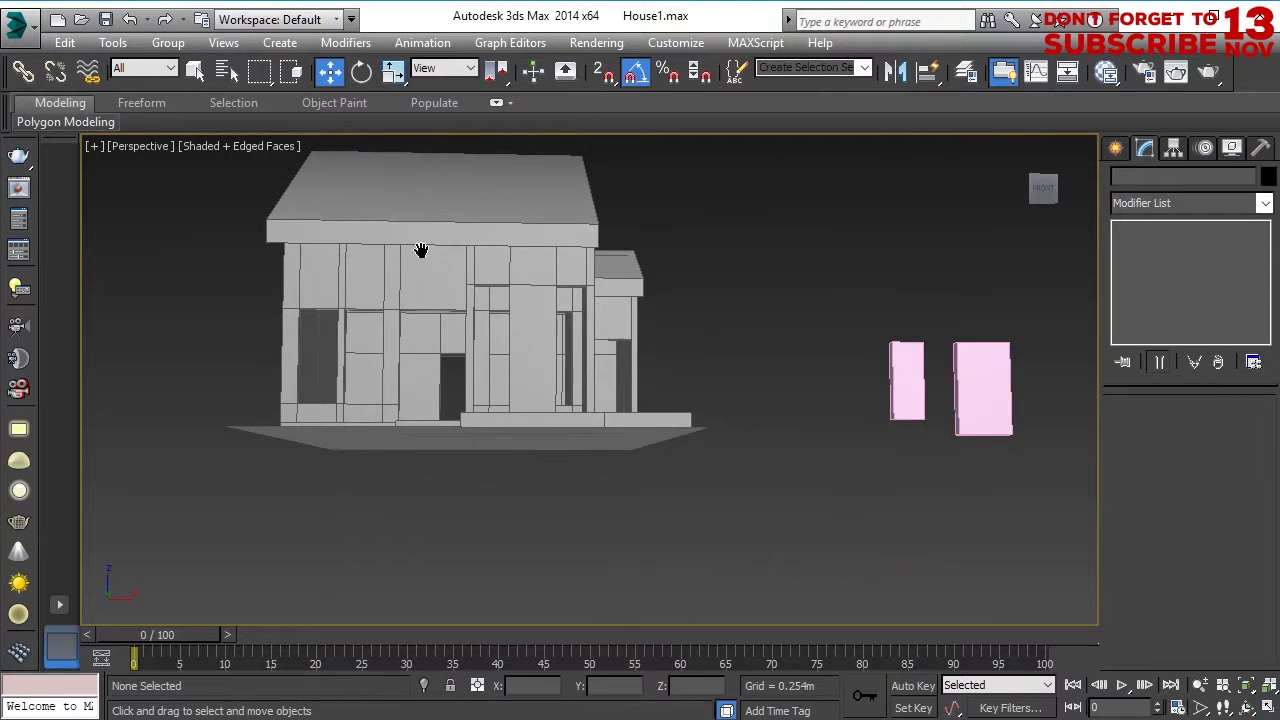
Clone the smaller guide box beside the house and move the copy across to the house.
scroll(420, 250, up, 5)
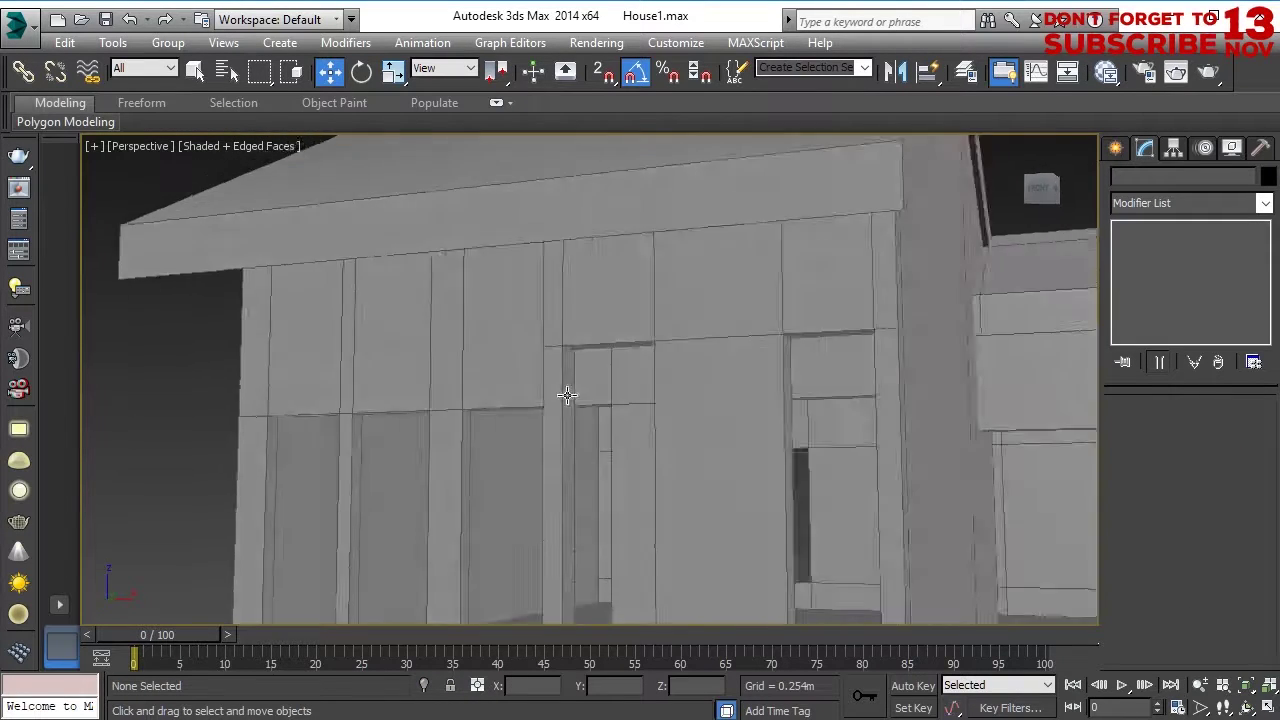
alt+middle_drag(567, 395, 586, 370)
middle_drag(647, 401, 410, 420)
scroll(609, 460, down, 3)
click(970, 453)
alt+middle_drag(970, 453, 935, 485)
alt+middle_drag(636, 462, 466, 422)
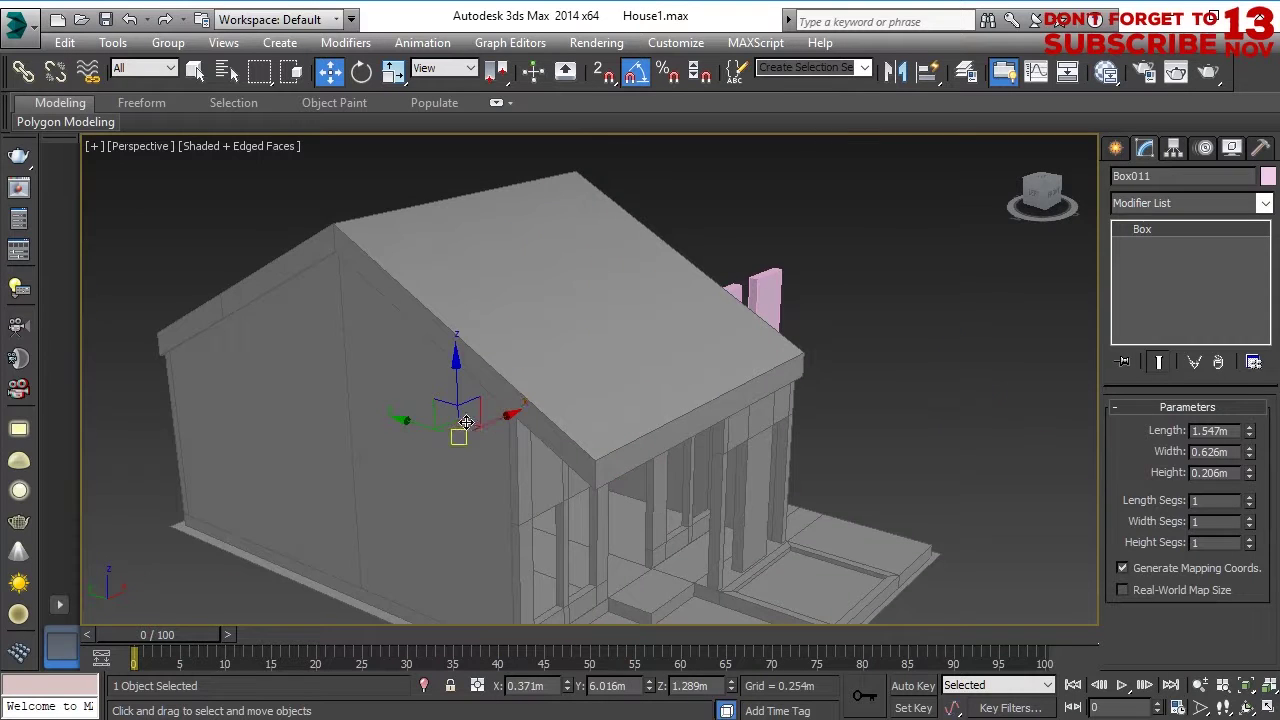
Place the cloned box on the upper left panel of the front wall and scale it down to a small window.
key(f)
scroll(589, 453, up, 5)
right_click(565, 372)
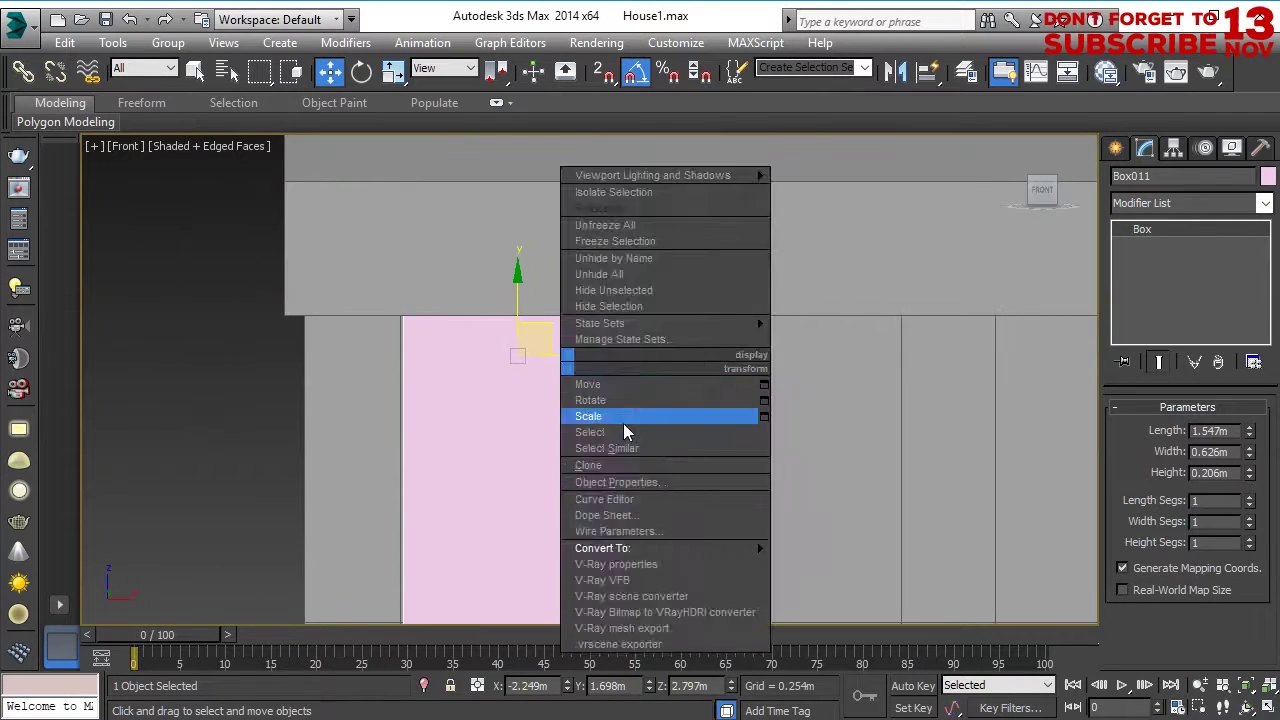
click(600, 414)
scroll(552, 322, down, 4)
right_click(610, 420)
click(648, 438)
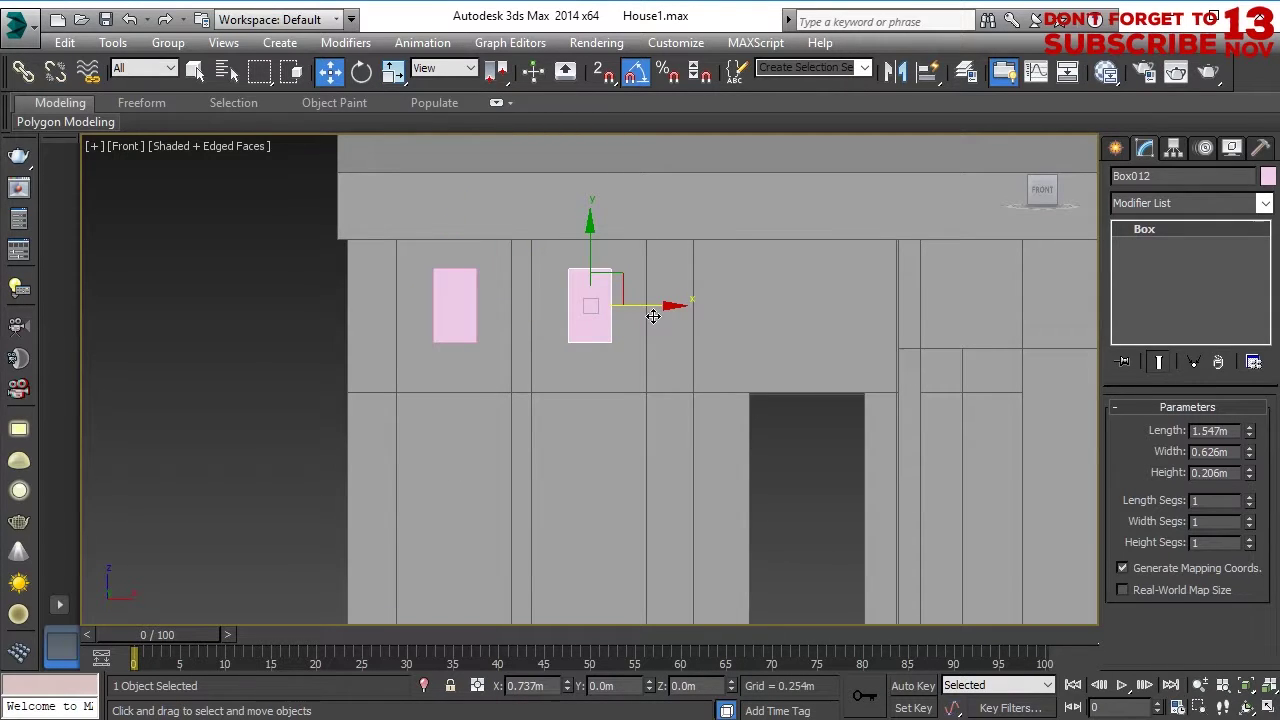
Clone the small window box 0.737 m along X onto the neighbouring panel and add another copy above the entrance.
shift+drag(653, 317, 654, 317)
key(Return)
middle_drag(853, 454, 588, 379)
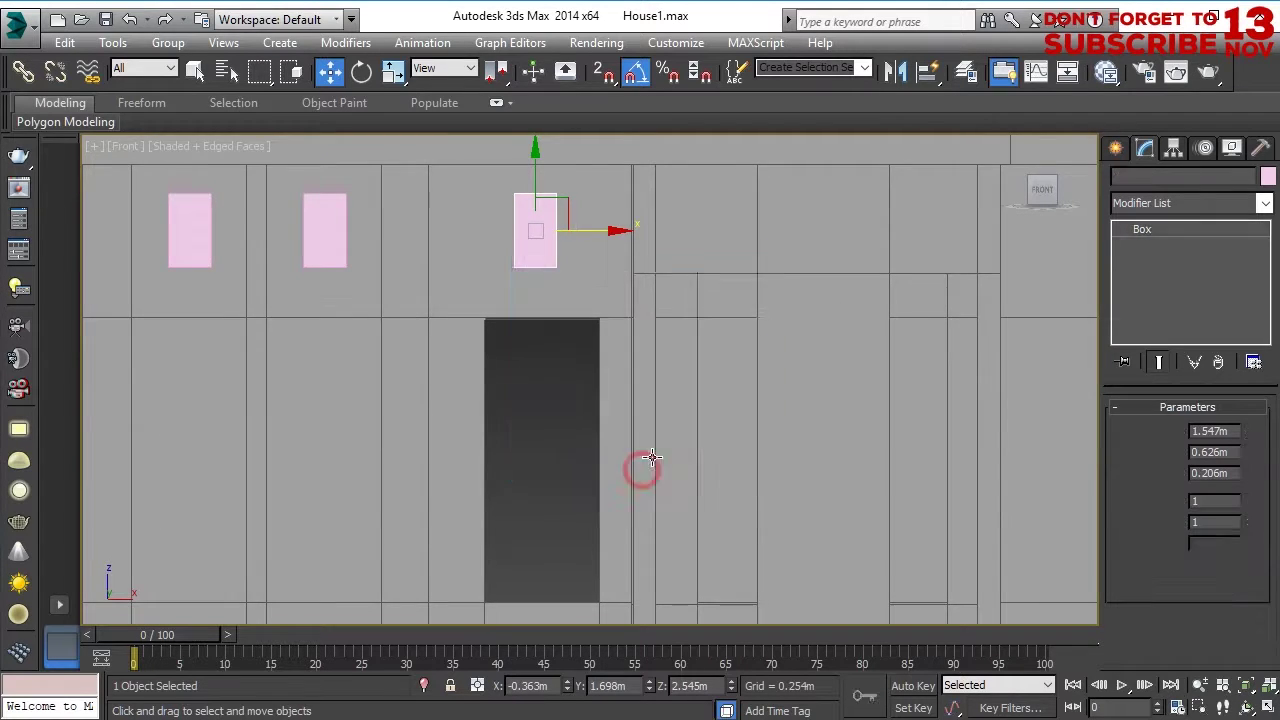
Switch to wireframe and clone the small window box twice more along X, placing the last copy at X 1.574 m.
scroll(640, 466, down, 2)
scroll(534, 431, up, 2)
click(233, 151)
click(272, 280)
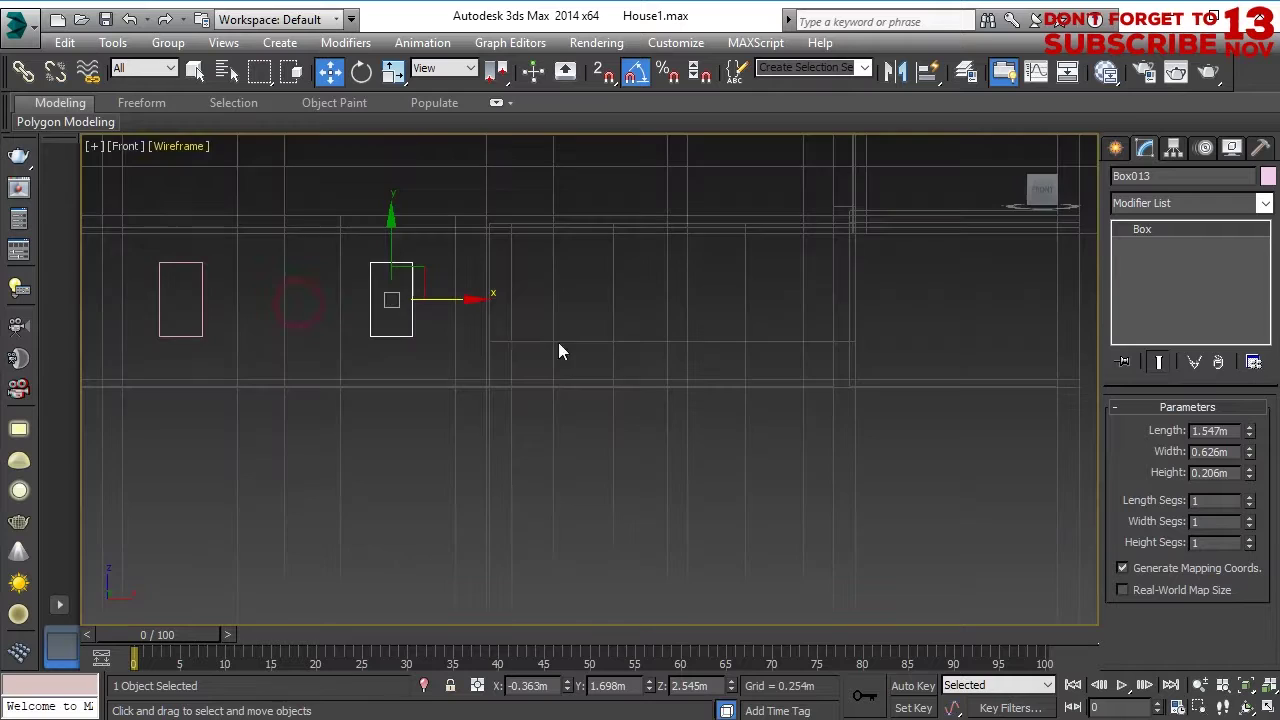
shift+drag(449, 300, 620, 314)
click(632, 460)
shift+drag(815, 324, 815, 324)
click(636, 457)
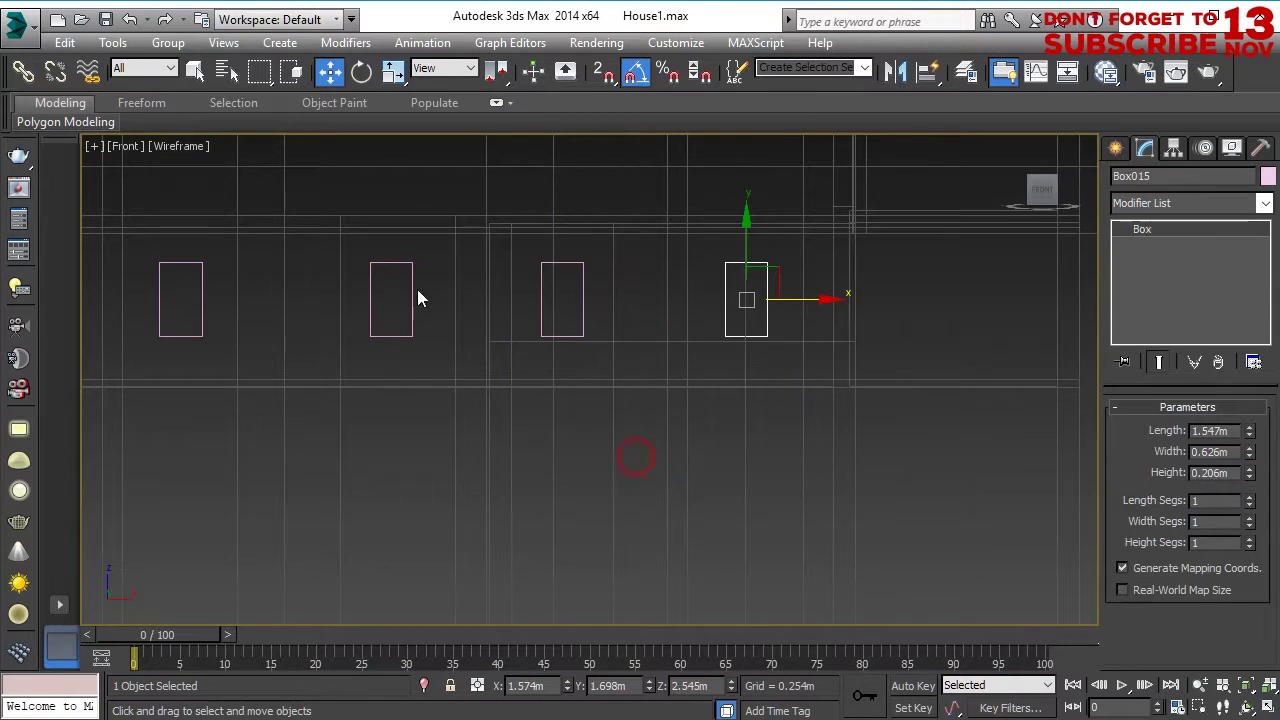
Return to shaded display, select the four window boxes along the front and move them together into the wall to Y 2.025 m.
click(180, 146)
click(225, 185)
alt+middle_drag(765, 366, 825, 352)
ctrl+click(682, 277)
ctrl+click(632, 262)
ctrl+click(571, 248)
ctrl+click(515, 243)
drag(504, 275, 500, 275)
alt+middle_drag(460, 310, 560, 320)
middle_drag(772, 297, 583, 297)
Clone a front window box and place the copy on the house's back wall at X 1.578 m, Y 9.392 m.
click(577, 294)
key(z)
alt+middle_drag(623, 386, 717, 320)
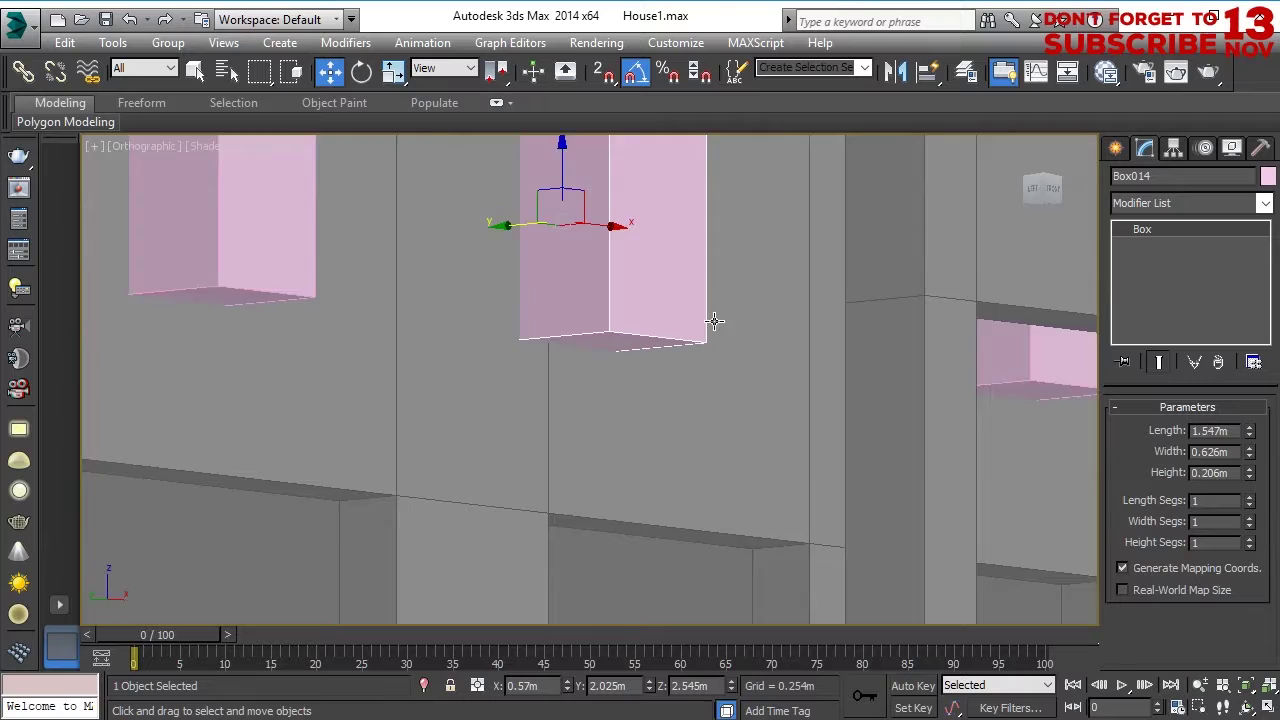
scroll(700, 335, down, 3)
key(p)
key(z)
scroll(706, 371, down, 3)
alt+middle_drag(708, 369, 640, 291)
drag(623, 292, 730, 322)
alt+middle_drag(735, 335, 1006, 495)
click(940, 398)
key(f)
click(240, 146)
click(300, 308)
scroll(698, 402, down, 3)
middle_drag(698, 402, 695, 441)
scroll(586, 437, up, 2)
middle_drag(586, 437, 585, 420)
click(522, 392)
click(518, 391)
drag(554, 412, 556, 412)
click(716, 406)
middle_drag(511, 403, 415, 372)
key(p)
mouse_move(971, 374)
alt+middle_down()
mouse_move(760, 409)
mouse_move(571, 386)
mouse_move(559, 399)
alt+middle_up()
key(F3)
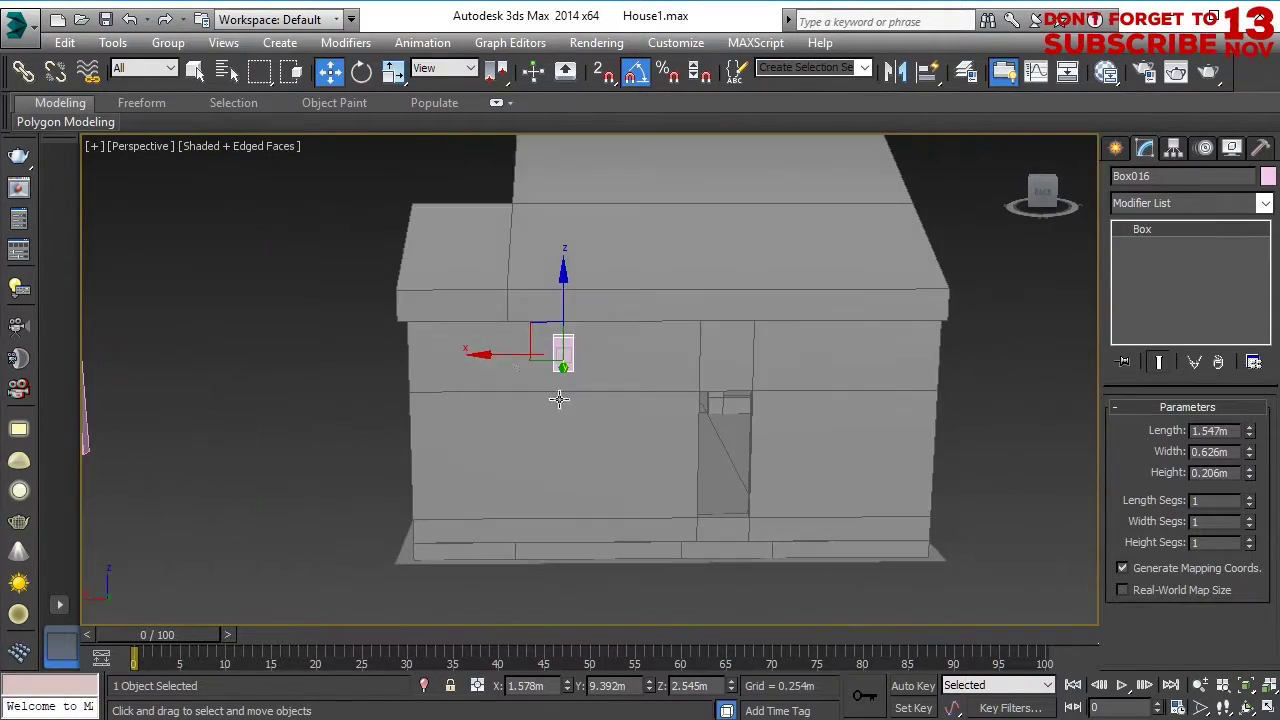
Move the copied box along the back wall to above the back doorway and centre it on that panel.
alt+middle_drag(661, 362, 621, 333)
scroll(583, 489, up, 2)
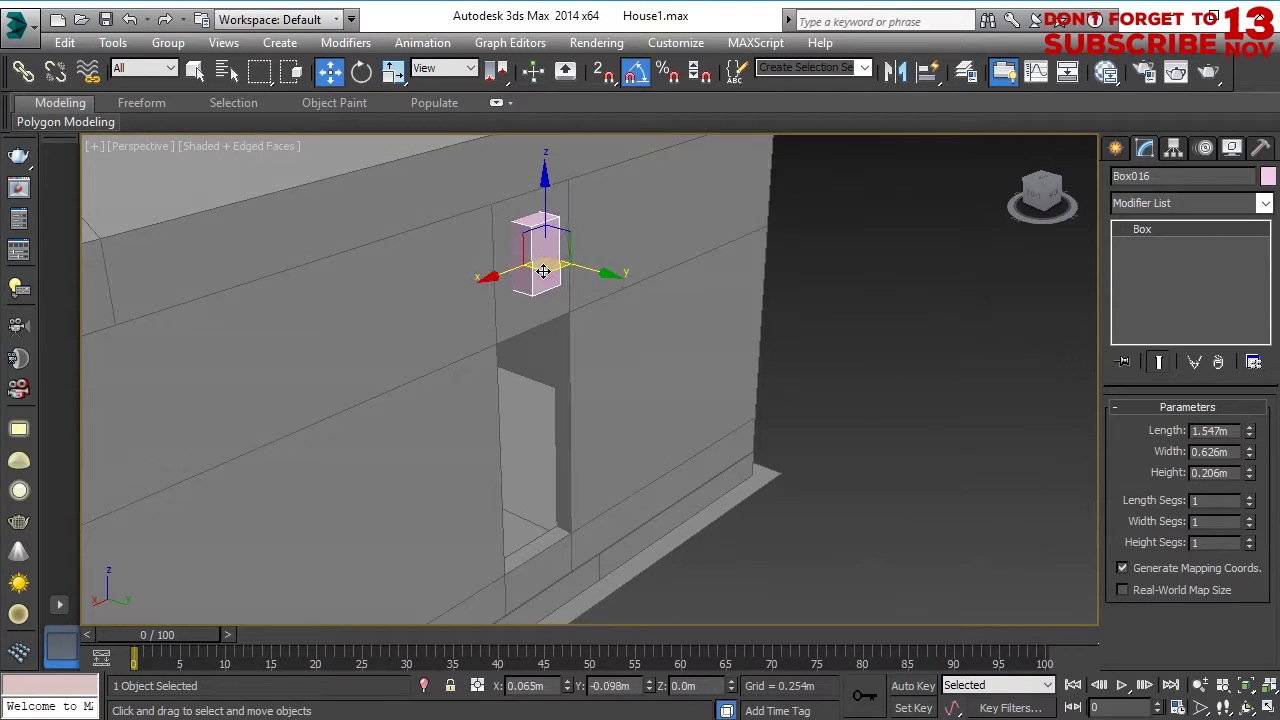
alt+middle_drag(543, 271, 526, 325)
scroll(526, 325, up, 3)
key(f)
click(1018, 191)
click(1018, 191)
middle_drag(949, 422, 597, 361)
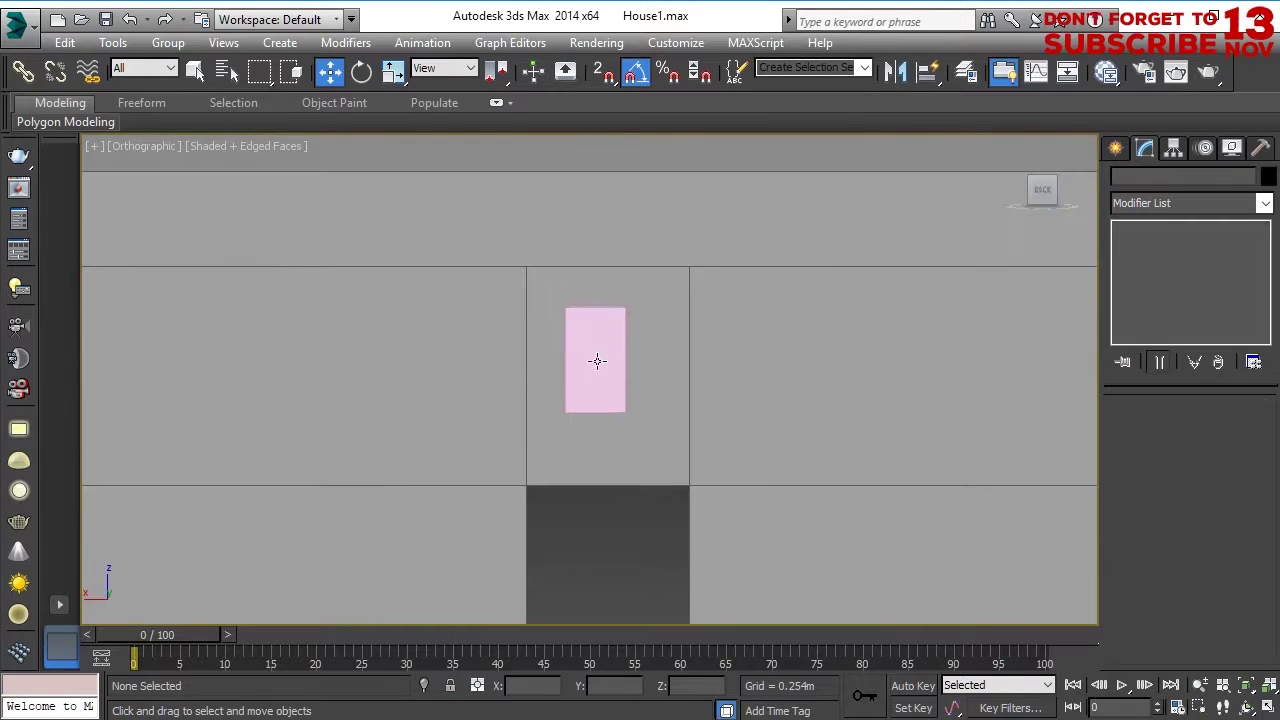
drag(597, 361, 605, 361)
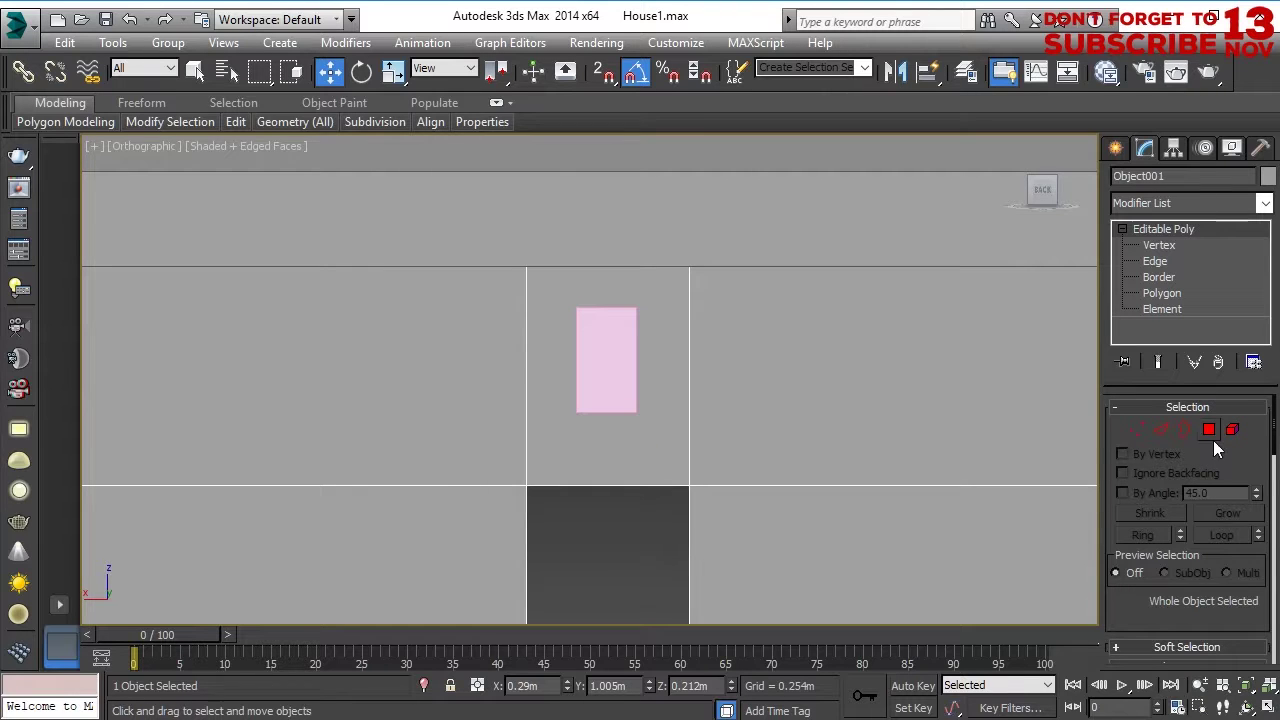
Select the two wall polygons around the box above the back doorway and inset them.
click(1210, 432)
click(572, 448)
middle_drag(660, 470, 1020, 376)
ctrl+click(626, 304)
key(shift+z)
scroll(624, 320, up, 5)
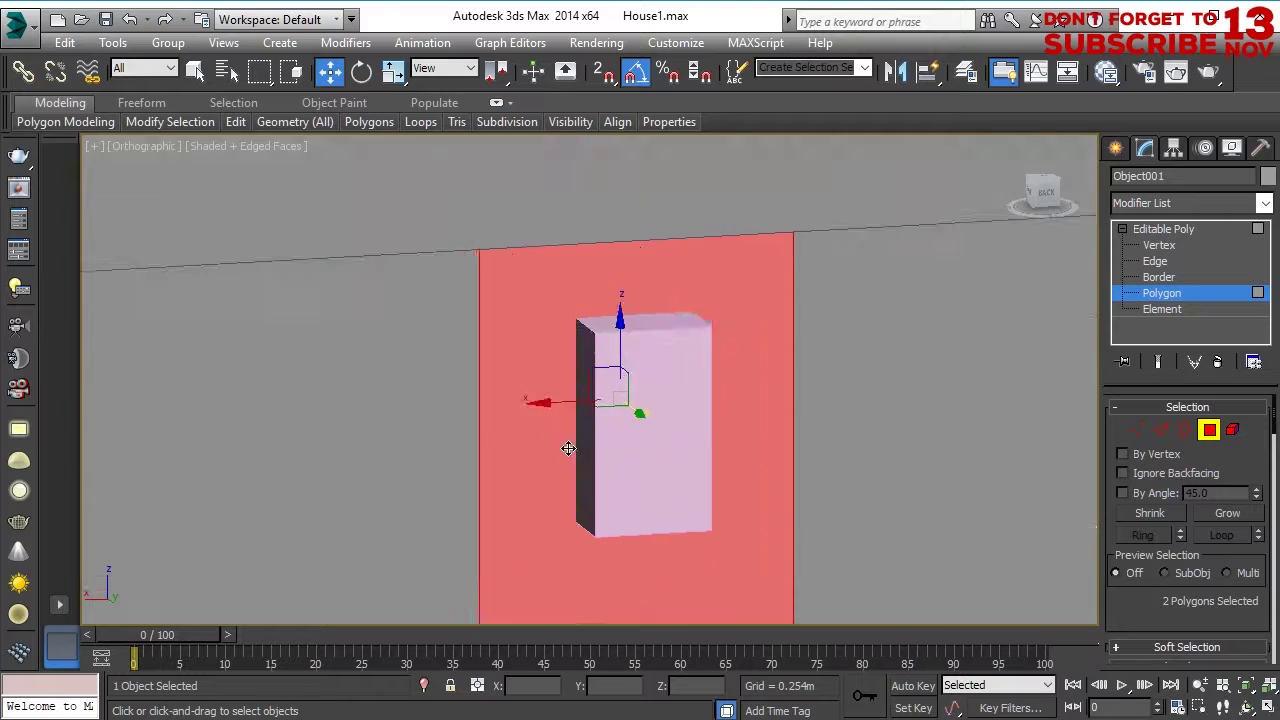
scroll(566, 449, down, 3)
drag(1174, 606, 1158, 460)
click(1253, 589)
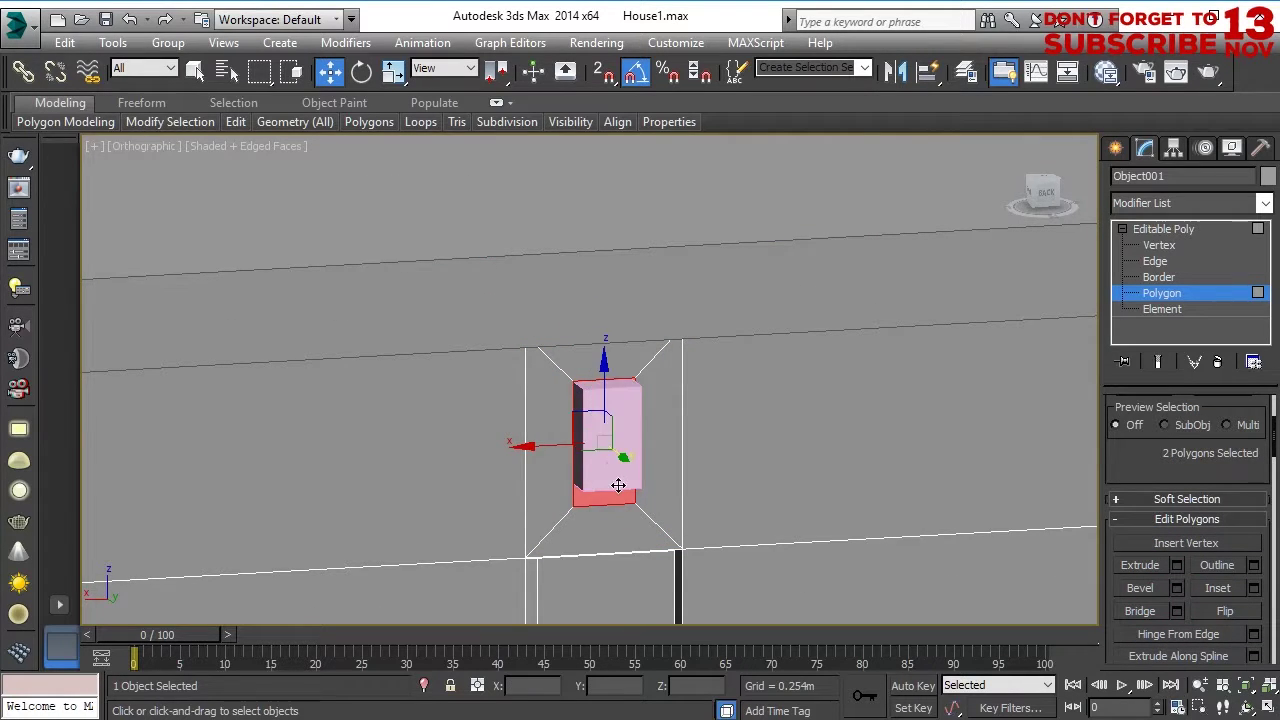
In a front wireframe view, select the inset's four lower vertices and level them with the Scale tool.
alt+middle_drag(618, 485, 588, 441)
key(1)
key(f)
click(248, 147)
click(312, 307)
scroll(514, 418, down, 2)
scroll(434, 354, up, 3)
middle_drag(290, 395, 660, 349)
key(f)
scroll(598, 366, up, 4)
middle_drag(220, 354, 503, 317)
right_click(491, 286)
click(560, 346)
middle_drag(505, 220, 469, 384)
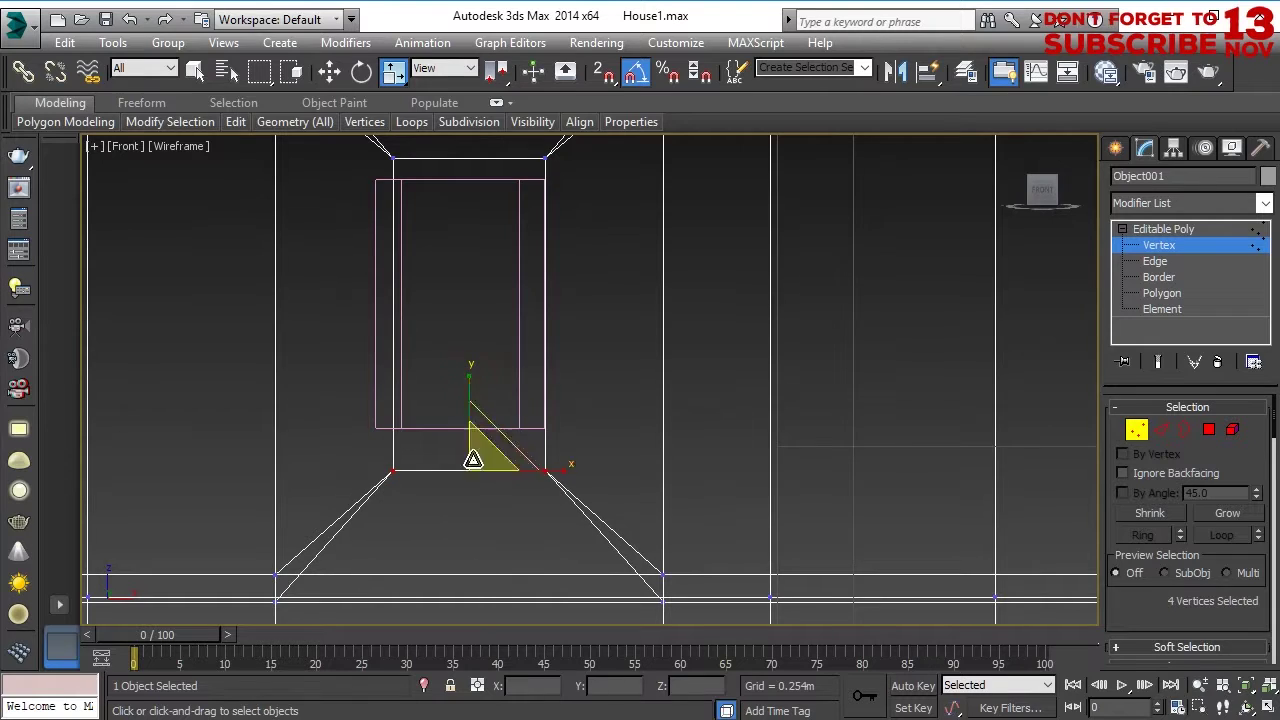
Move the inset's lower vertices to the guide box's bottom edge and its upper vertices to the box's top edge.
middle_drag(637, 257, 678, 364)
scroll(678, 400, down, 3)
mouse_move(669, 442)
middle_down()
mouse_move(662, 416)
mouse_move(657, 469)
mouse_move(654, 449)
mouse_move(608, 523)
mouse_move(616, 560)
mouse_move(601, 475)
mouse_move(566, 555)
mouse_move(577, 591)
mouse_move(574, 473)
middle_up()
key(f)
scroll(604, 570, up, 4)
scroll(601, 475, down, 3)
scroll(566, 555, down, 1)
scroll(575, 474, up, 2)
key(1)
mouse_move(446, 486)
mouse_down()
mouse_move(729, 535)
mouse_move(478, 500)
mouse_up()
key(1)
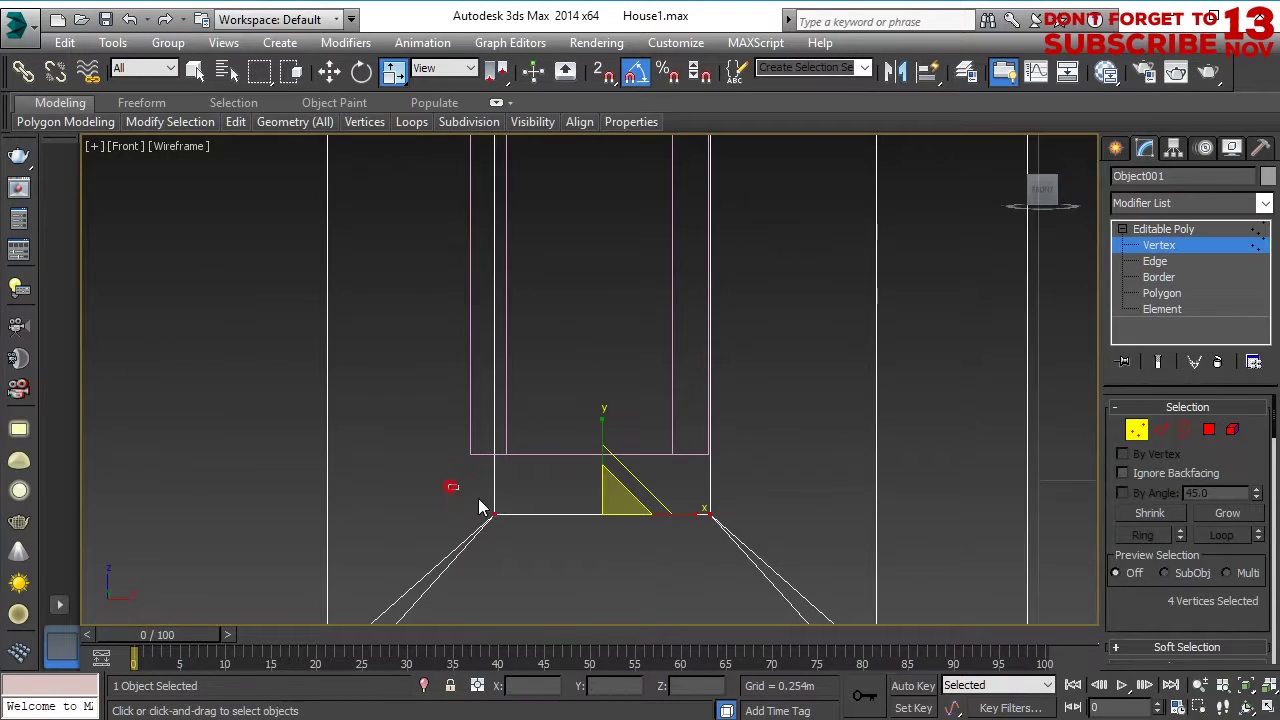
middle_drag(617, 387, 593, 407)
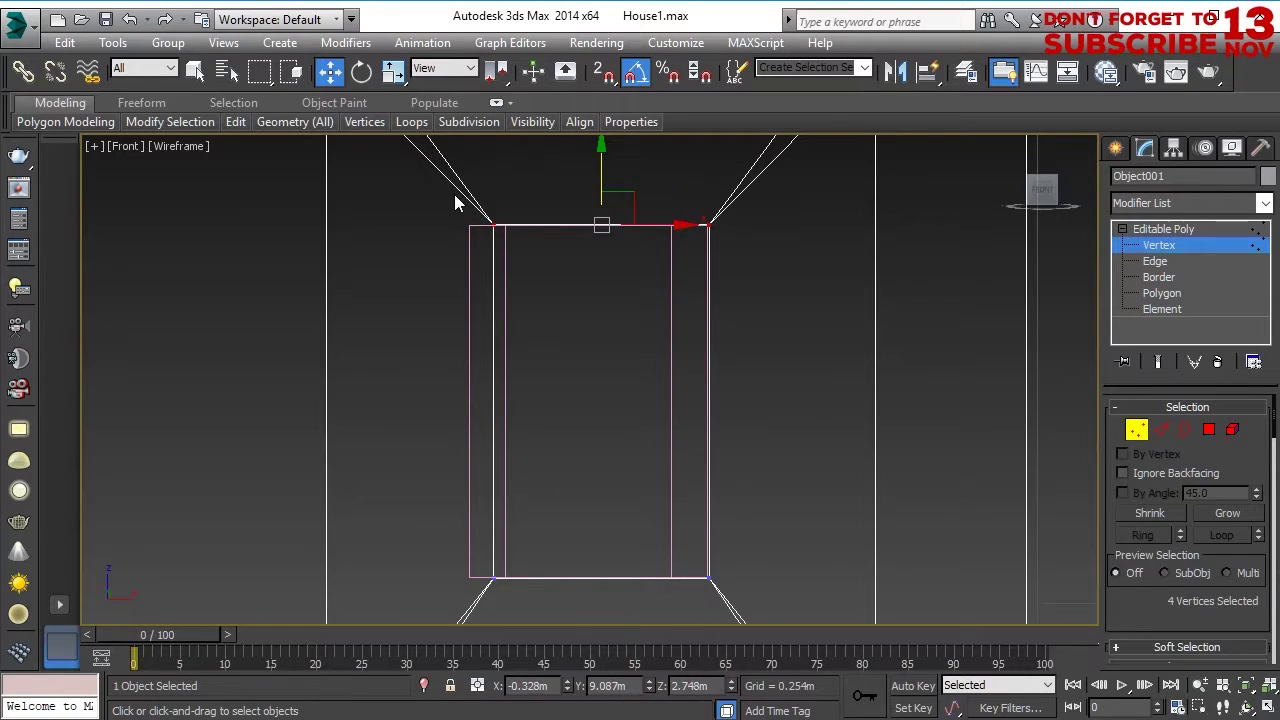
Centre the guide box between the inset's side edges at X -0.328 m.
click(1137, 430)
click(506, 325)
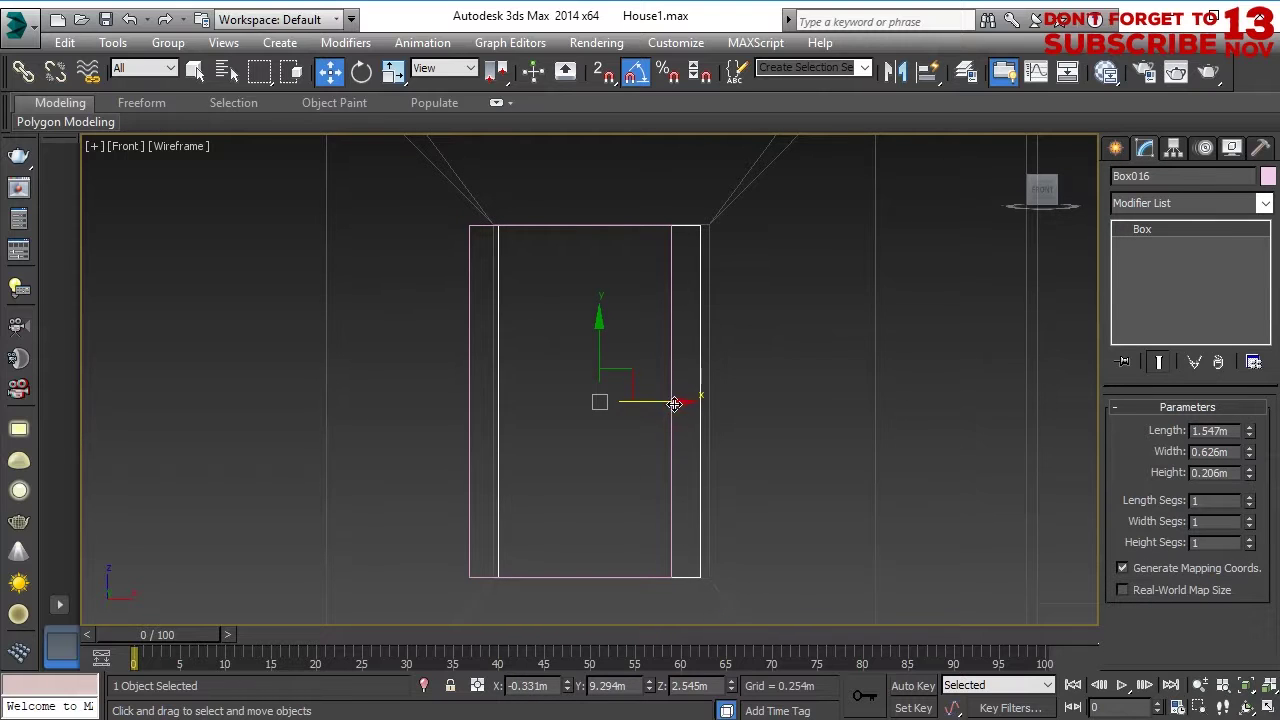
alt+middle_drag(588, 425, 573, 471)
key(f)
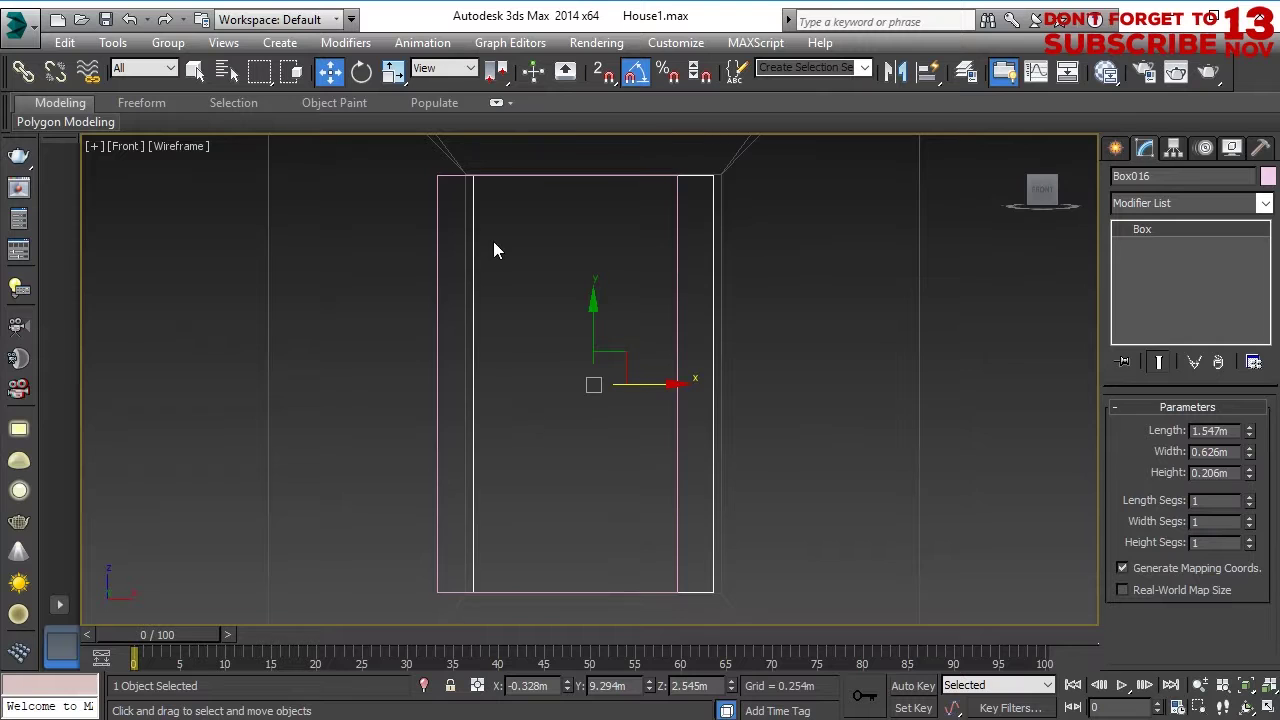
Select the inset's eight vertices on the house mesh and scale them along X to match the guide box's width.
click(712, 198)
key(1)
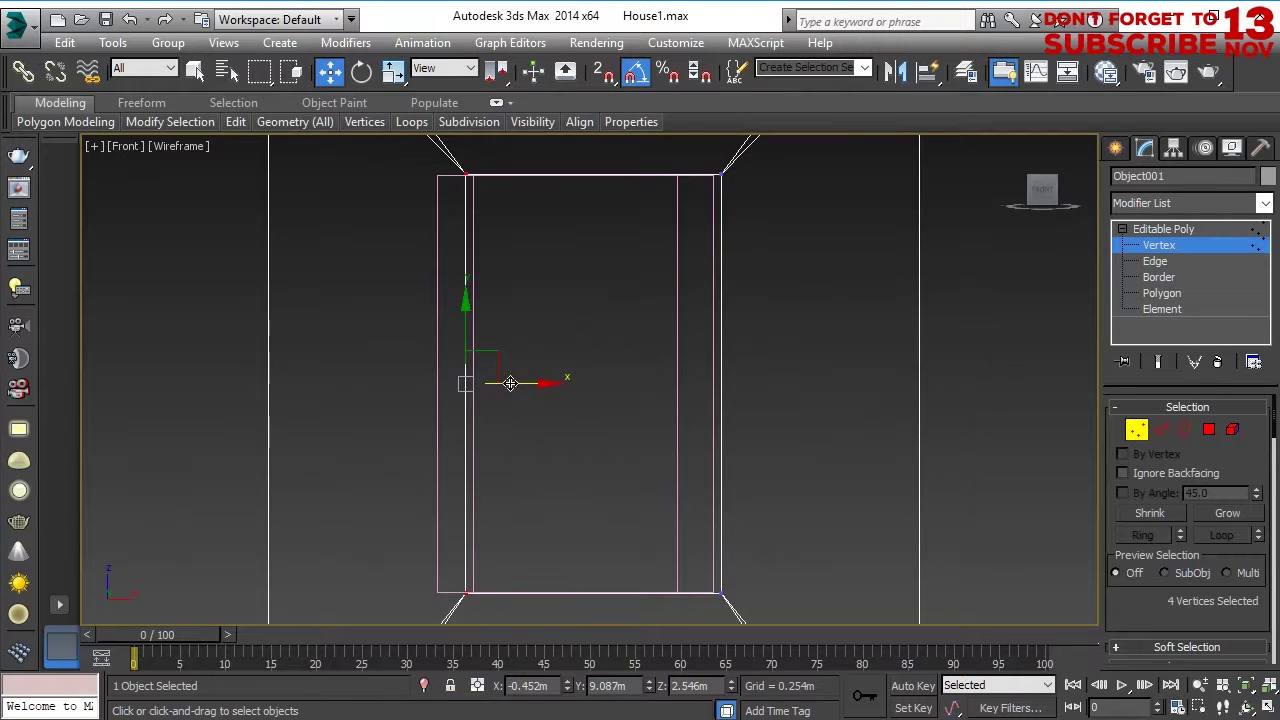
ctrl+drag(780, 657, 778, 655)
key(r)
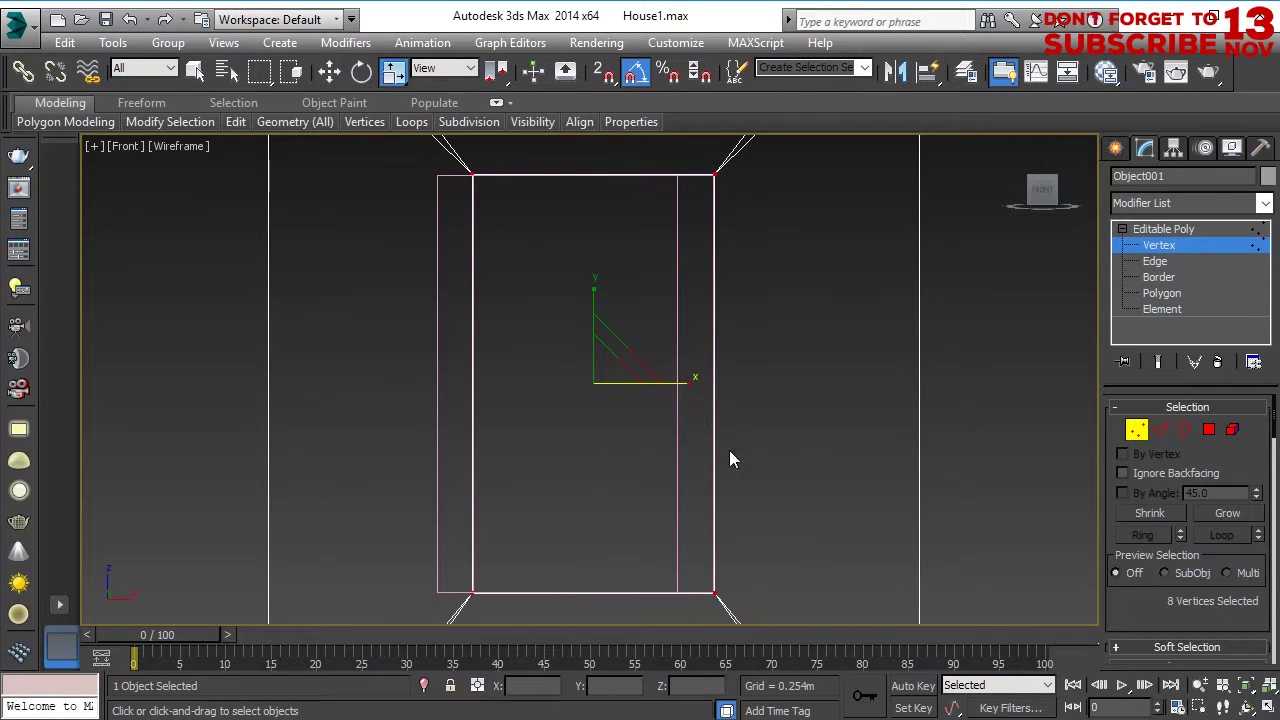
key(1)
middle_drag(675, 437, 750, 440)
click(1184, 430)
scroll(1214, 647, down, 3)
click(1220, 526)
scroll(835, 453, down, 2)
Show the model in shaded perspective and delete the guide box above the back doorway.
key(p)
click(190, 146)
click(271, 194)
scroll(569, 387, down, 3)
mouse_move(569, 387)
alt+middle_down()
mouse_move(532, 408)
mouse_move(560, 406)
alt+middle_up()
click(1188, 230)
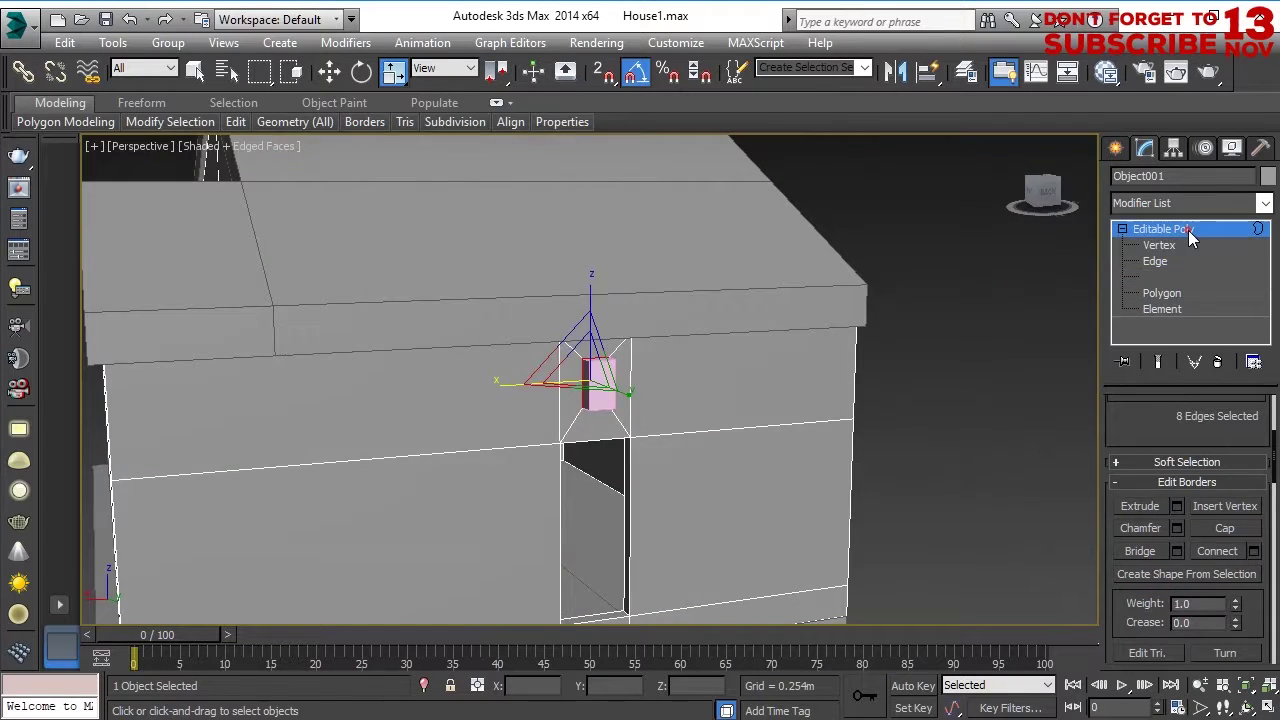
click(603, 388)
key(Delete)
Delete the inset polygons above the back doorway to open the window hole through both wall faces.
alt+middle_drag(691, 441, 783, 438)
click(1060, 437)
middle_drag(1060, 437, 559, 386)
key(4)
key(Delete)
Select the inner and outer borders of the new window hole and bridge them.
scroll(448, 409, up, 5)
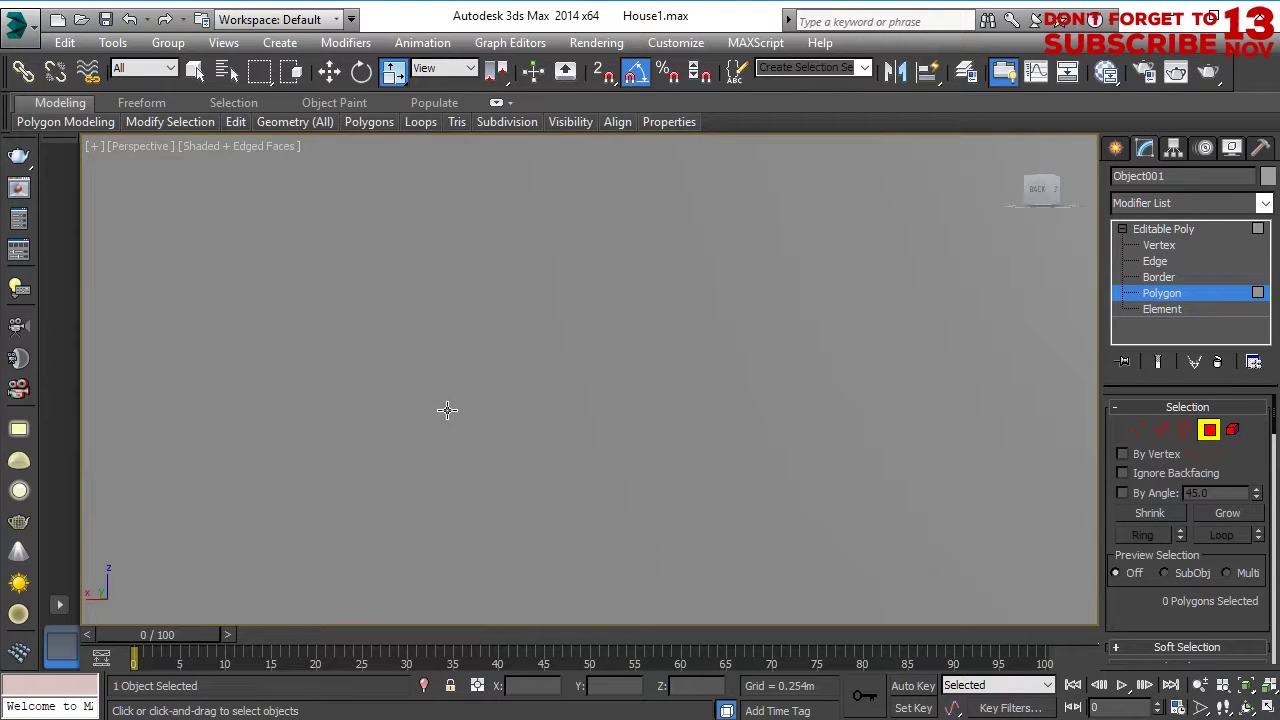
key(3)
scroll(448, 409, down, 2)
click(391, 383)
alt+middle_drag(391, 383, 429, 443)
drag(429, 443, 363, 448)
alt+middle_drag(363, 448, 430, 510)
scroll(1214, 597, down, 3)
click(1147, 584)
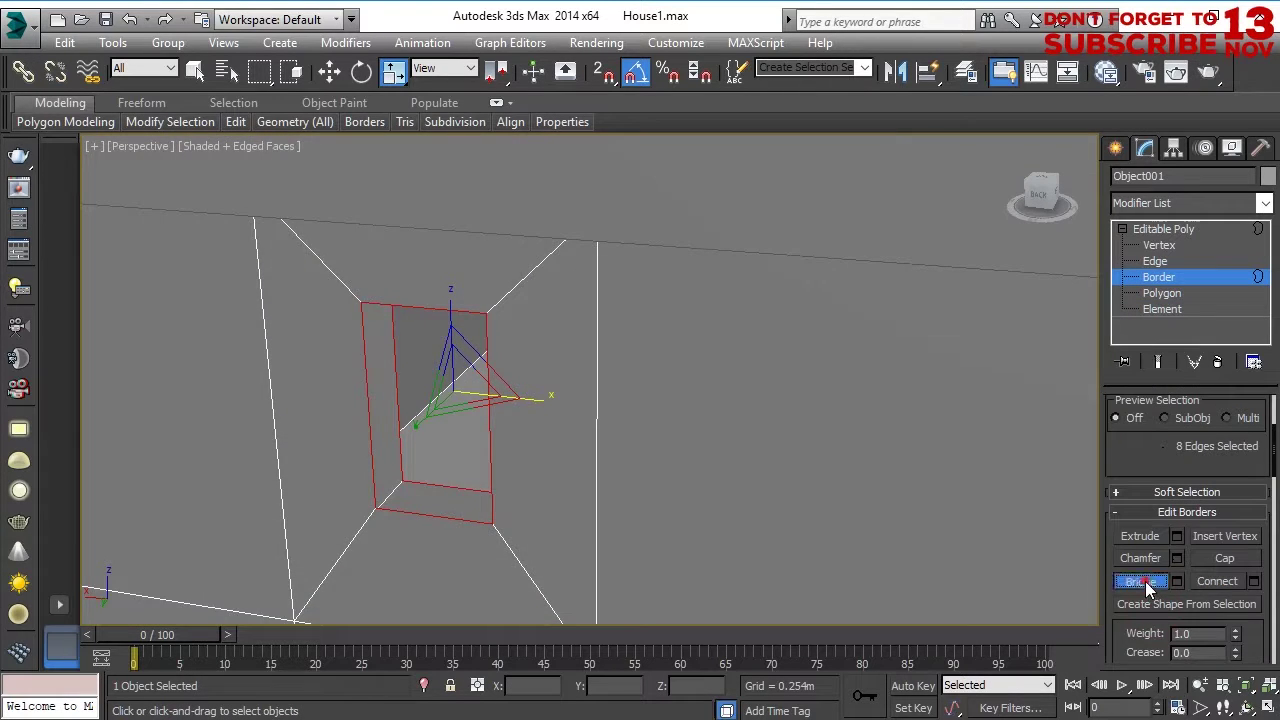
scroll(584, 418, down, 3)
alt+middle_drag(584, 418, 937, 445)
scroll(599, 426, down, 4)
scroll(771, 456, up, 5)
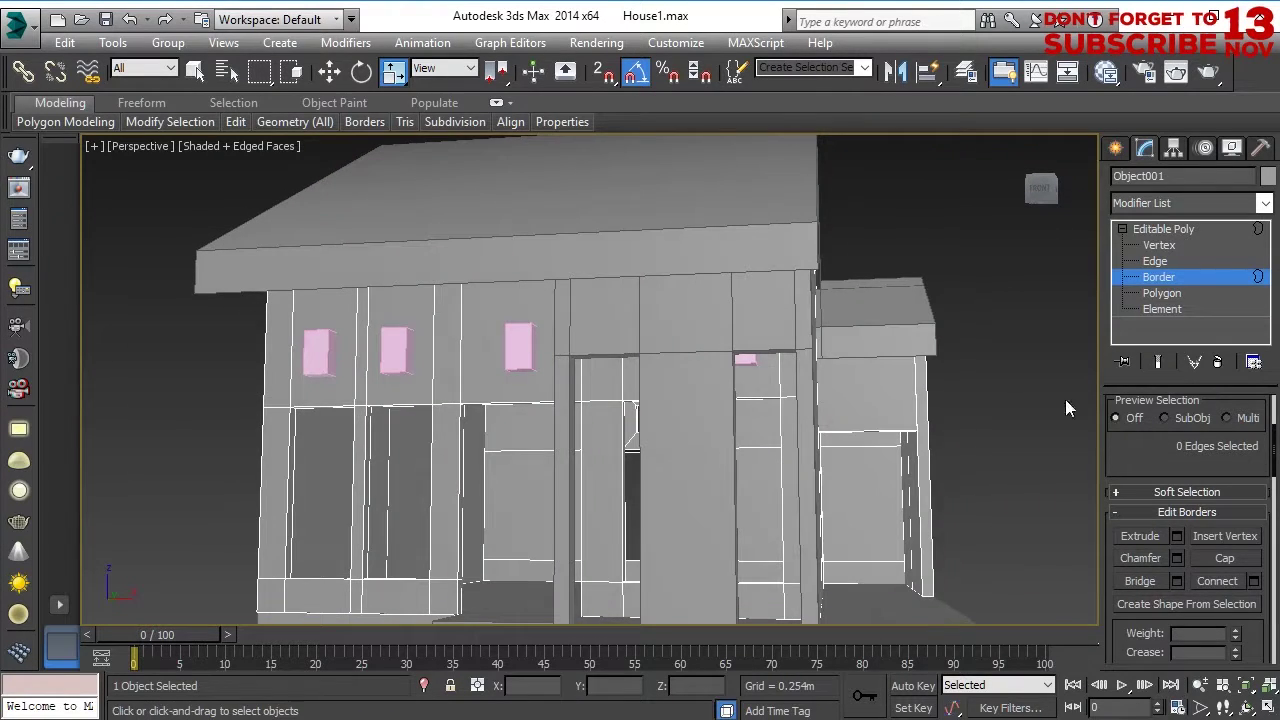
key(3)
Clone the window box above the front entrance along X to the side wing, at X 2.727 m.
click(1000, 409)
click(521, 348)
key(f)
key(z)
scroll(604, 399, down, 9)
right_click(663, 456)
click(690, 484)
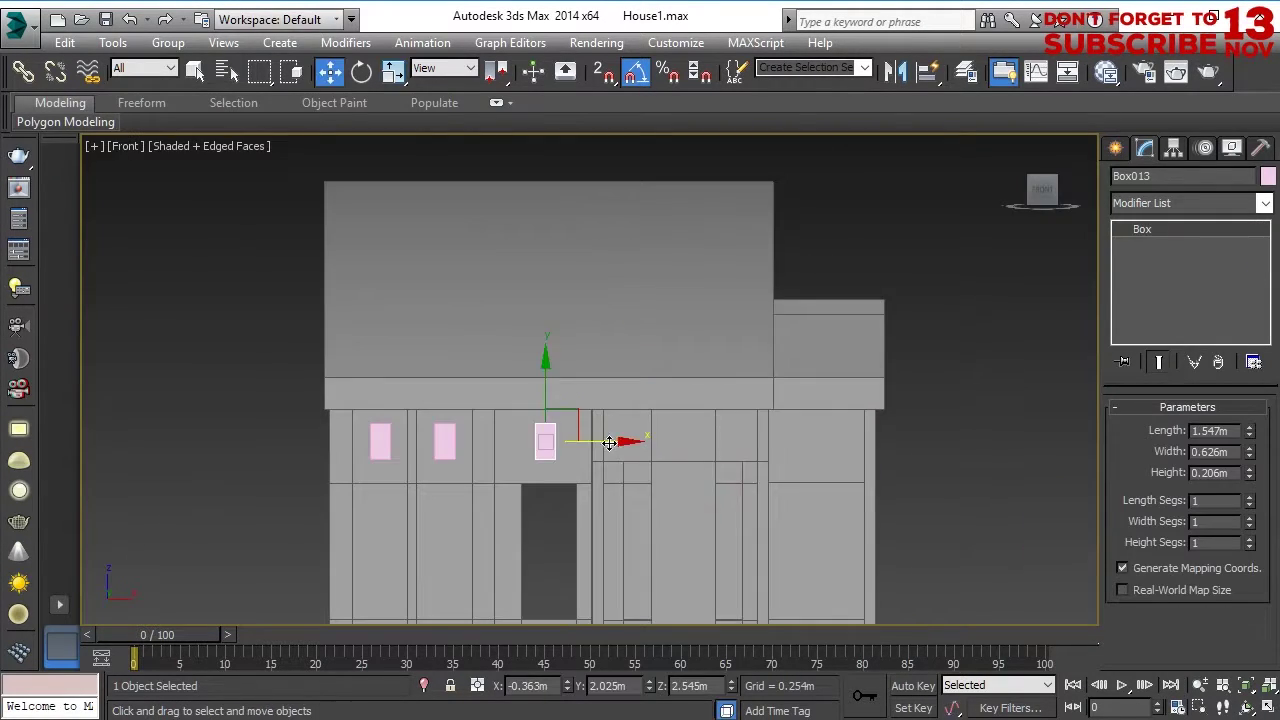
shift+drag(881, 458, 881, 458)
key(Return)
Move the cloned box back along Y towards the front wall of the side wing.
alt+middle_drag(846, 463, 708, 575)
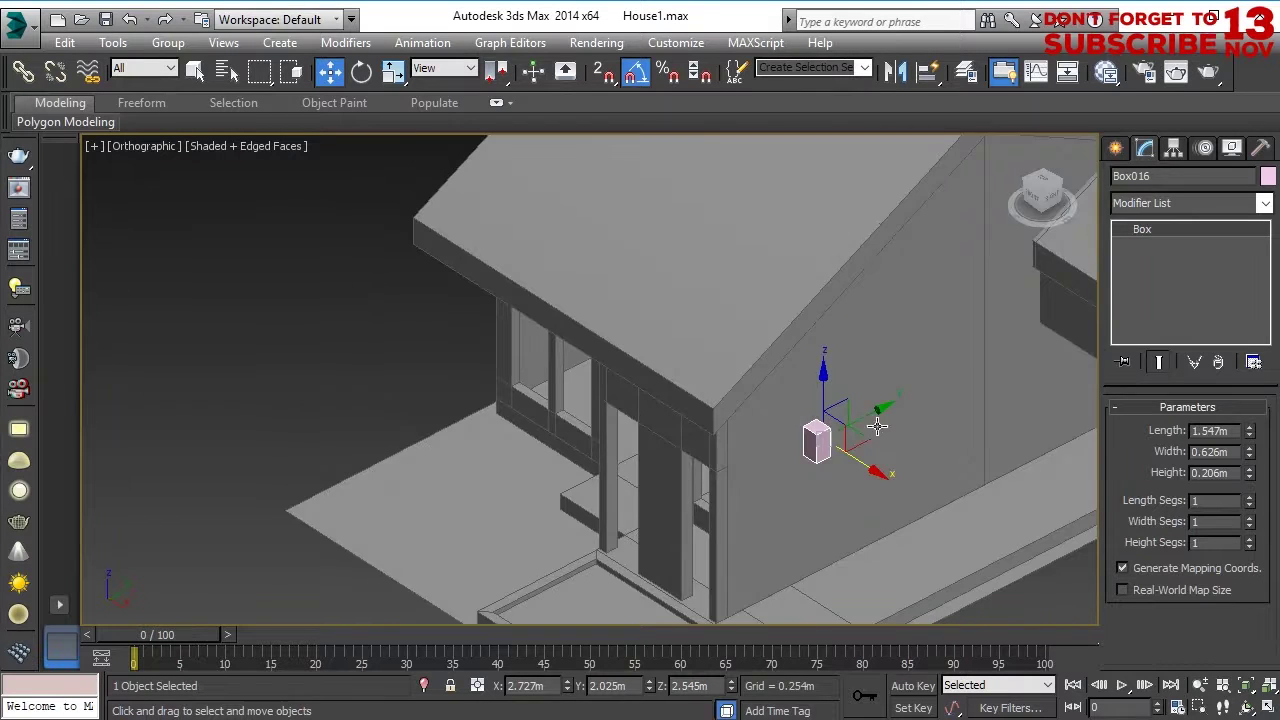
drag(874, 422, 1265, 205)
middle_drag(965, 428, 742, 438)
drag(918, 310, 876, 370)
Check the cloned box's placement against the side wing in a front wireframe view, ending in shaded perspective.
key(f)
key(z)
scroll(816, 458, down, 6)
click(235, 148)
click(298, 307)
mouse_move(738, 403)
alt+middle_down()
mouse_move(703, 412)
mouse_move(636, 298)
mouse_move(651, 377)
mouse_move(628, 380)
alt+middle_up()
key(f)
key(z)
scroll(686, 405, down, 5)
key(p)
click(237, 148)
click(262, 188)
Enter Polygon mode on the house walls and select the first upper front wall panel behind a guide box.
mouse_move(460, 335)
alt+middle_down()
mouse_move(894, 366)
mouse_move(517, 380)
mouse_move(641, 363)
alt+middle_up()
scroll(665, 357, up, 4)
scroll(665, 357, down, 4)
scroll(517, 380, up, 3)
click(438, 407)
click(1209, 429)
middle_drag(326, 426, 457, 426)
scroll(457, 426, up, 3)
click(457, 366)
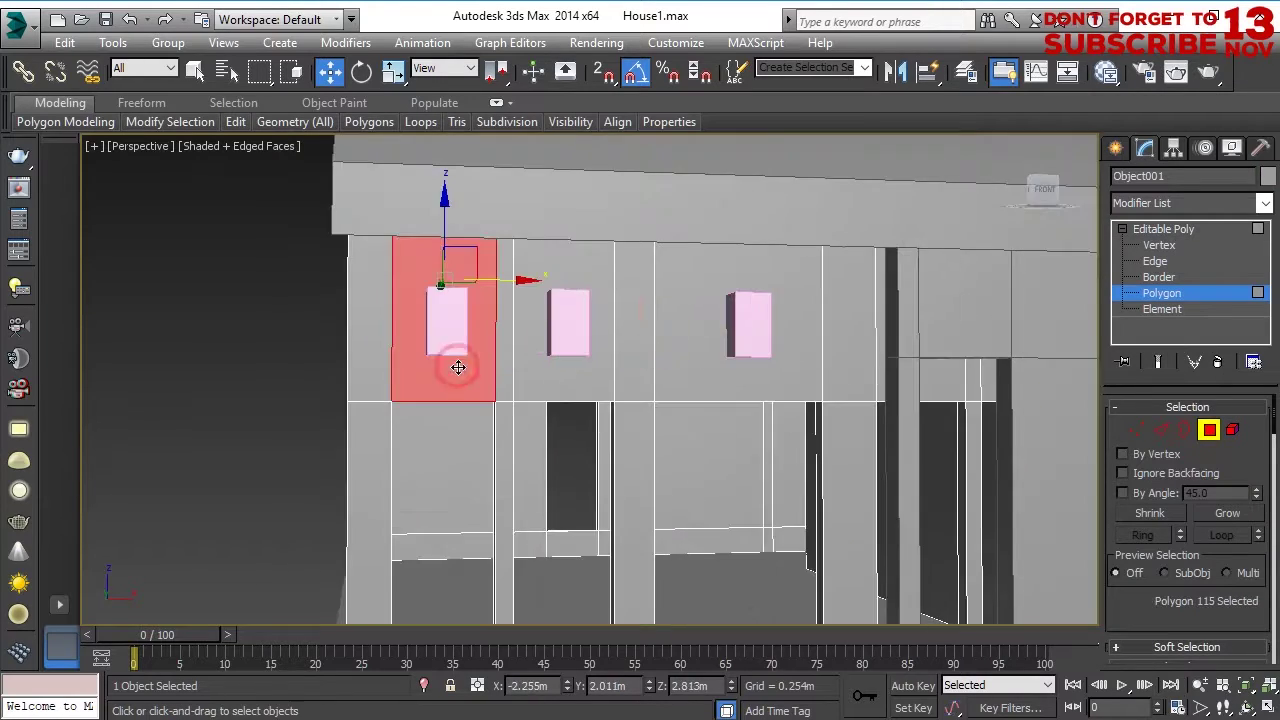
Add the other upper front wall panels behind the guide boxes to the polygon selection, including the side wing's.
alt+middle_drag(457, 366, 523, 337)
ctrl+click(545, 345)
ctrl+click(700, 372)
middle_drag(780, 418, 742, 424)
ctrl+click(898, 402)
alt+middle_drag(898, 402, 820, 457)
ctrl+click(856, 404)
alt+middle_drag(856, 404, 546, 446)
ctrl+click(840, 440)
Add the six matching inner faces of the upper wall panels to the polygon selection.
scroll(463, 406, down, 3)
scroll(463, 406, up, 3)
ctrl+click(566, 351)
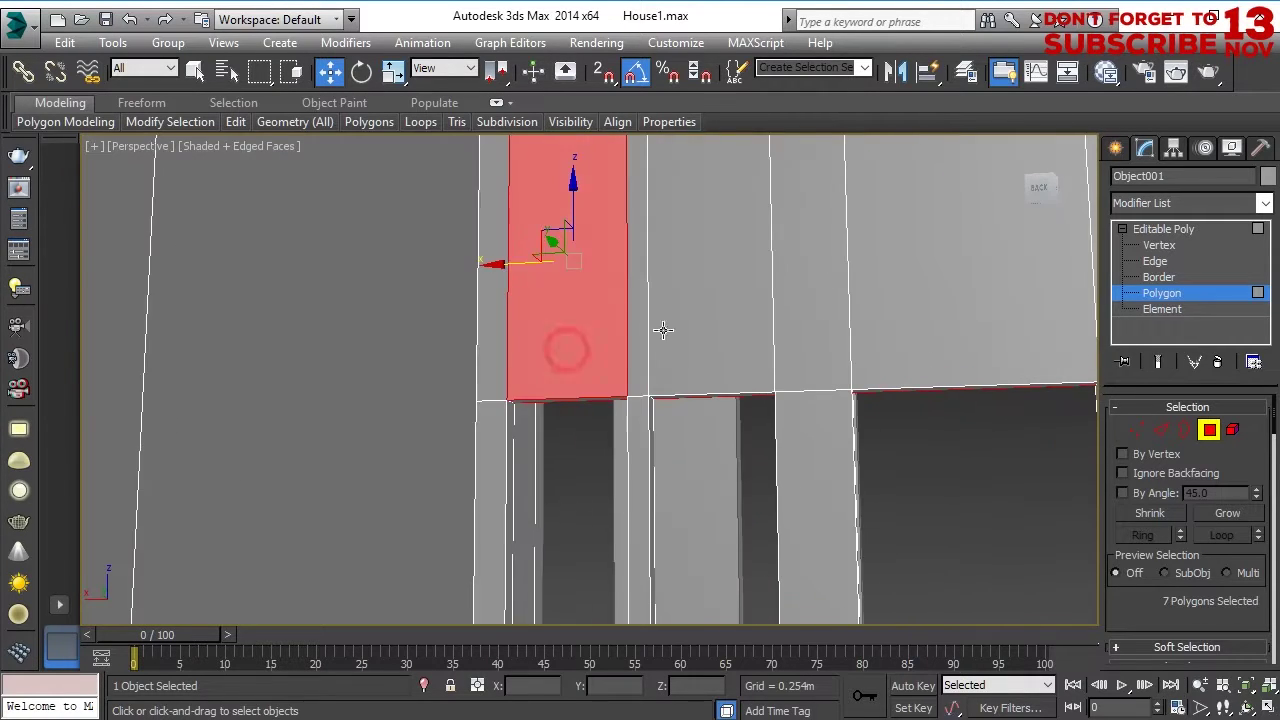
ctrl+click(700, 332)
middle_drag(750, 374, 329, 386)
ctrl+click(545, 335)
ctrl+click(782, 302)
ctrl+click(885, 330)
alt+middle_drag(885, 330, 441, 437)
scroll(355, 424, down, 3)
middle_drag(887, 410, 1123, 460)
scroll(551, 463, up, 3)
ctrl+click(593, 443)
Inset the selected inner and outer wall polygons by 0.208 m and delete the inset faces to cut the openings.
scroll(577, 468, down, 8)
alt+middle_drag(577, 468, 897, 486)
scroll(897, 486, up, 5)
scroll(1188, 568, down, 3)
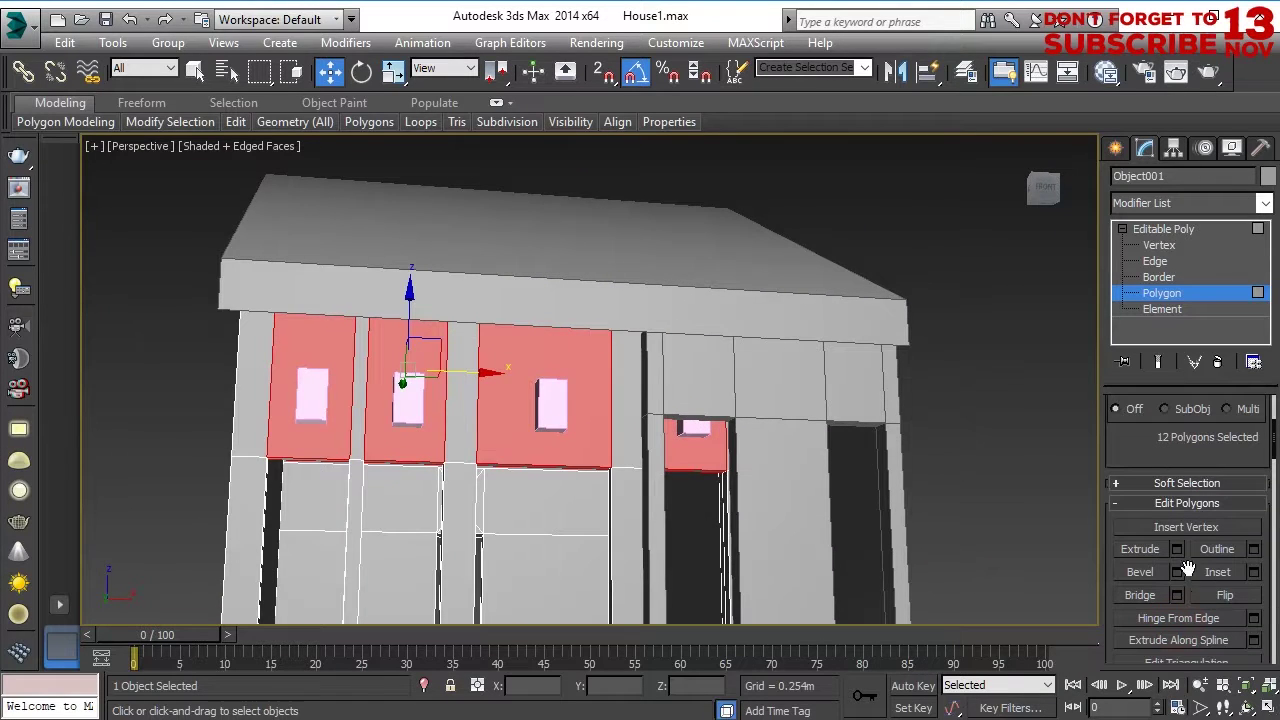
click(1254, 573)
scroll(410, 451, up, 4)
drag(604, 420, 604, 419)
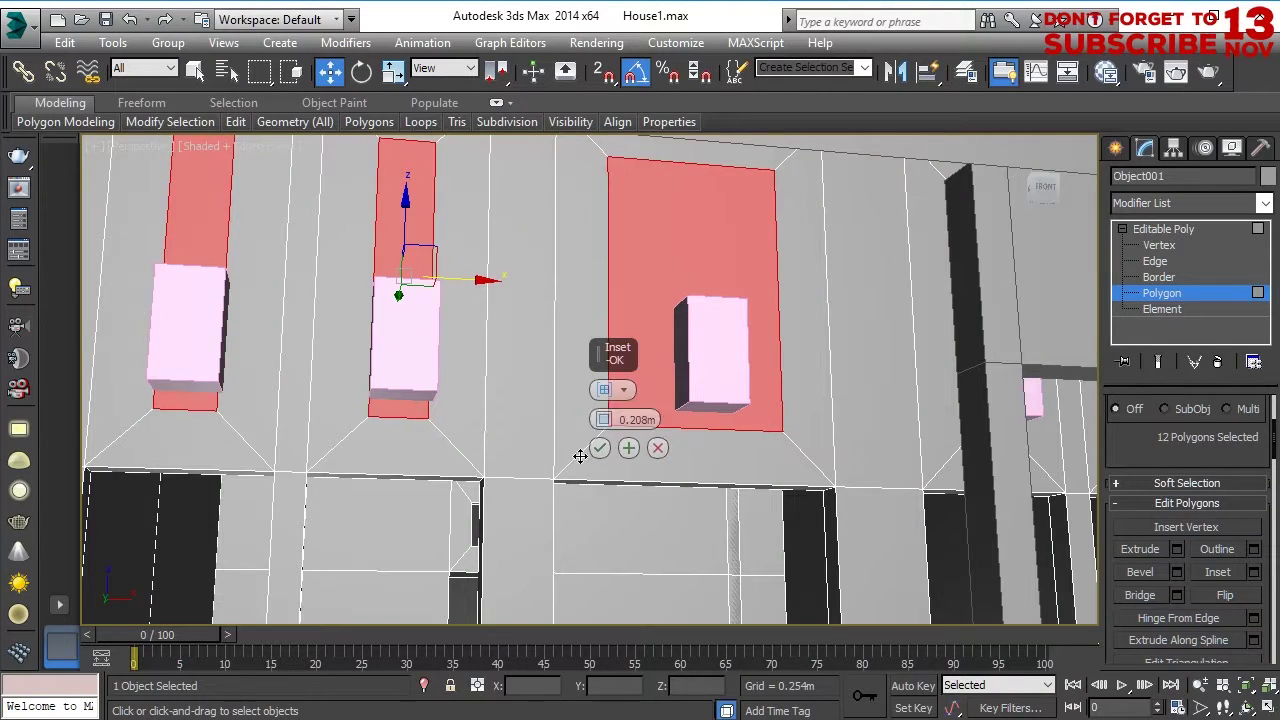
click(598, 449)
middle_drag(580, 456, 679, 500)
key(Delete)
In Vertex mode and front view, raise the first opening's lower vertices to its guide box's bottom edge and show the view in wireframe.
key(1)
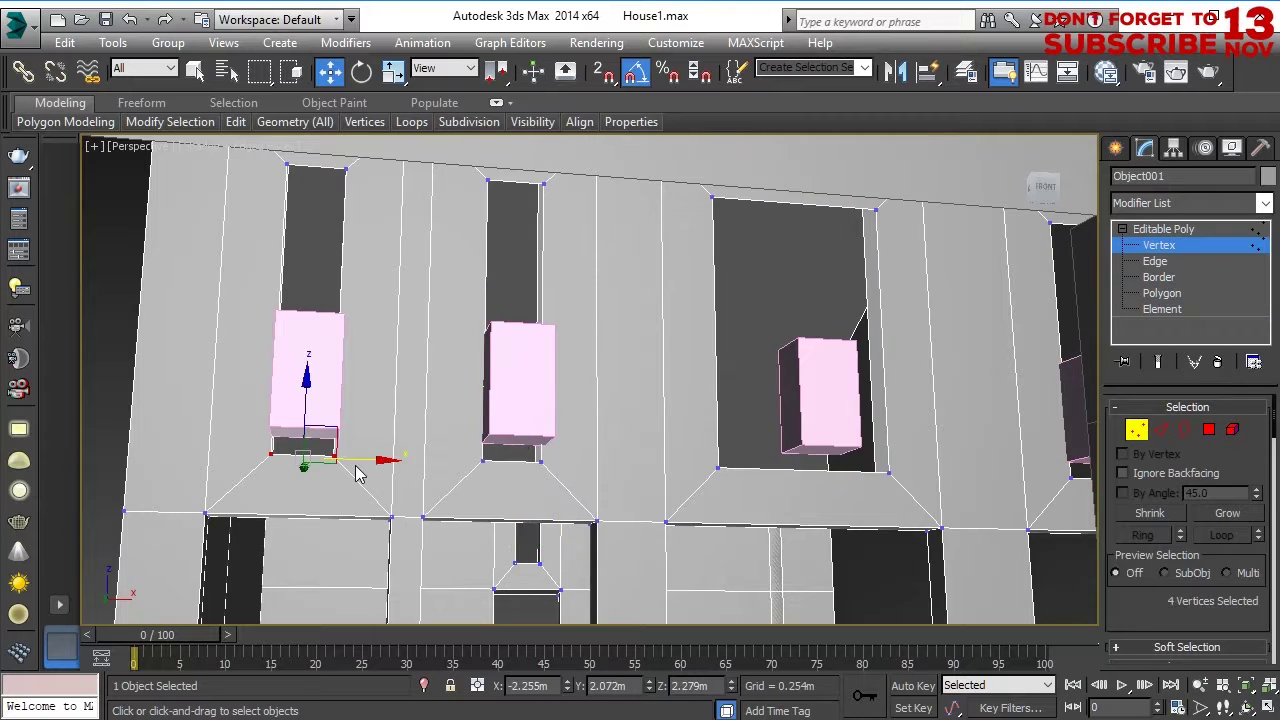
key(f)
mouse_move(424, 504)
alt+middle_down()
mouse_move(717, 514)
mouse_move(437, 510)
alt+middle_up()
key(f)
key(z)
scroll(437, 510, down, 3)
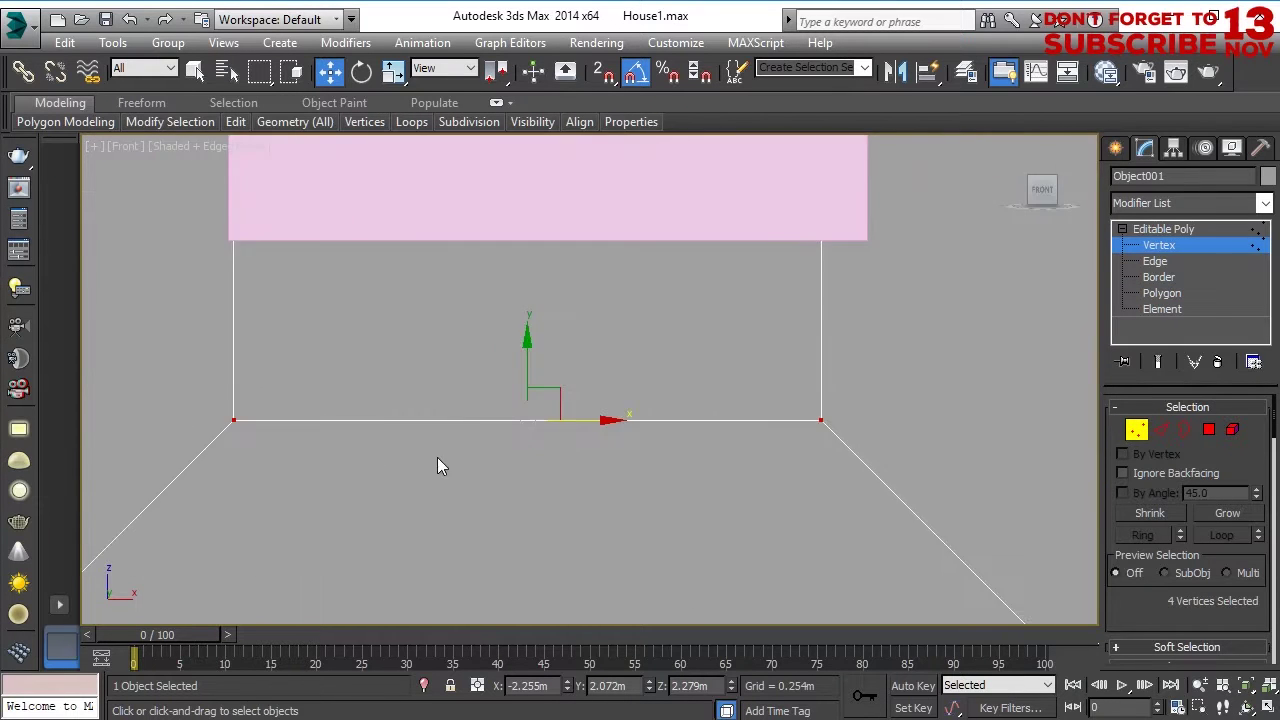
scroll(437, 465, down, 5)
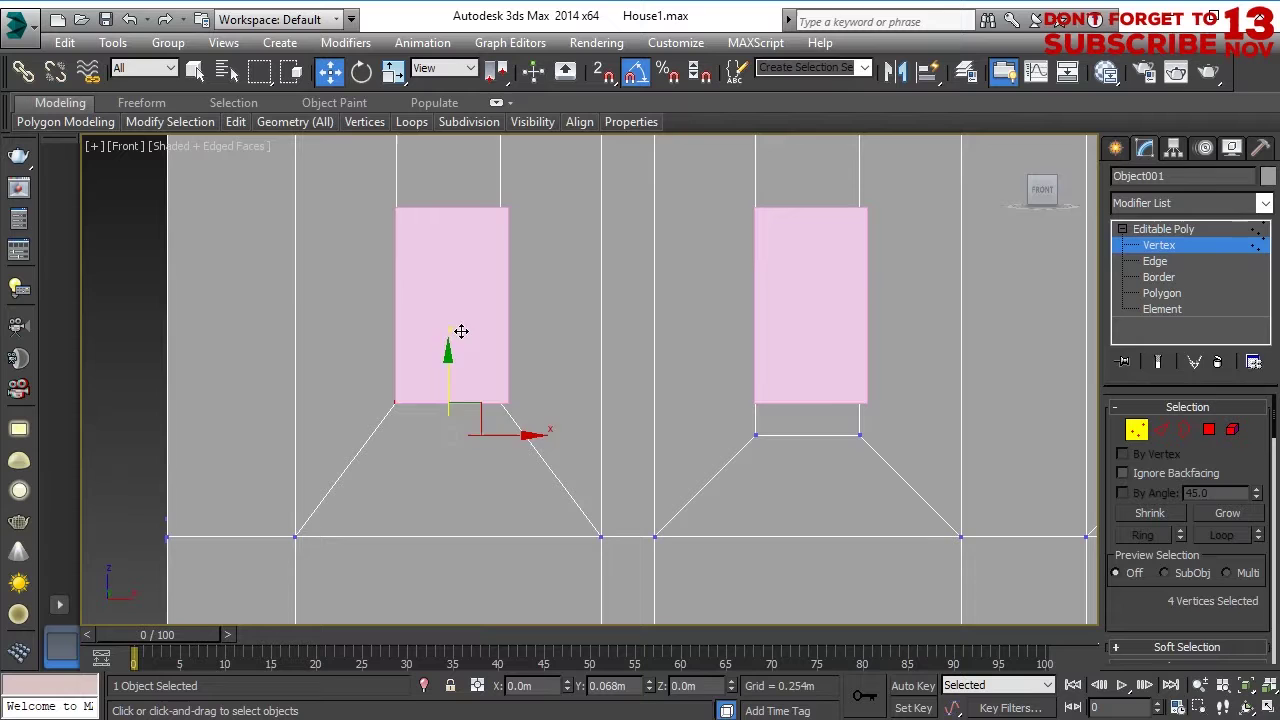
click(224, 153)
click(589, 360)
middle_drag(587, 360, 544, 497)
click(228, 154)
click(290, 307)
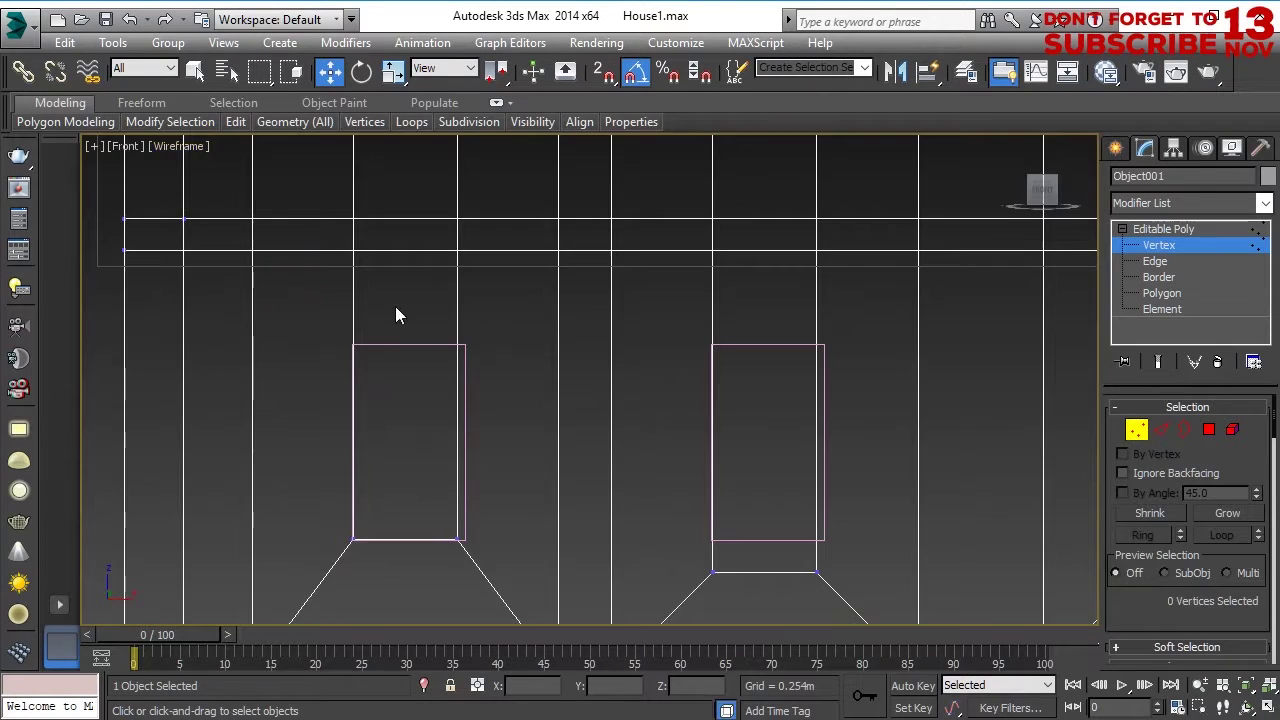
Try to lower the first opening's upper vertices to its guide box's top edge, and undo the separate vertex moves on this opening.
scroll(472, 362, up, 2)
click(462, 340)
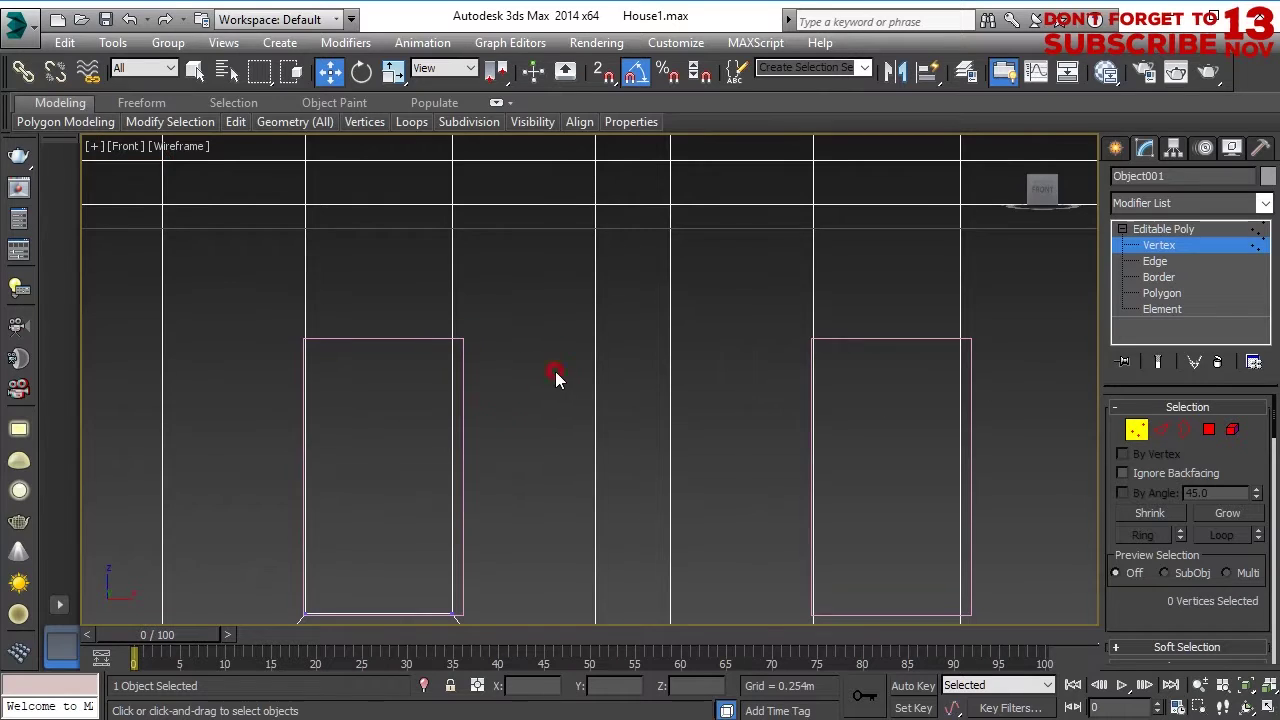
scroll(545, 390, down, 2)
drag(509, 537, 333, 601)
scroll(485, 278, down, 5)
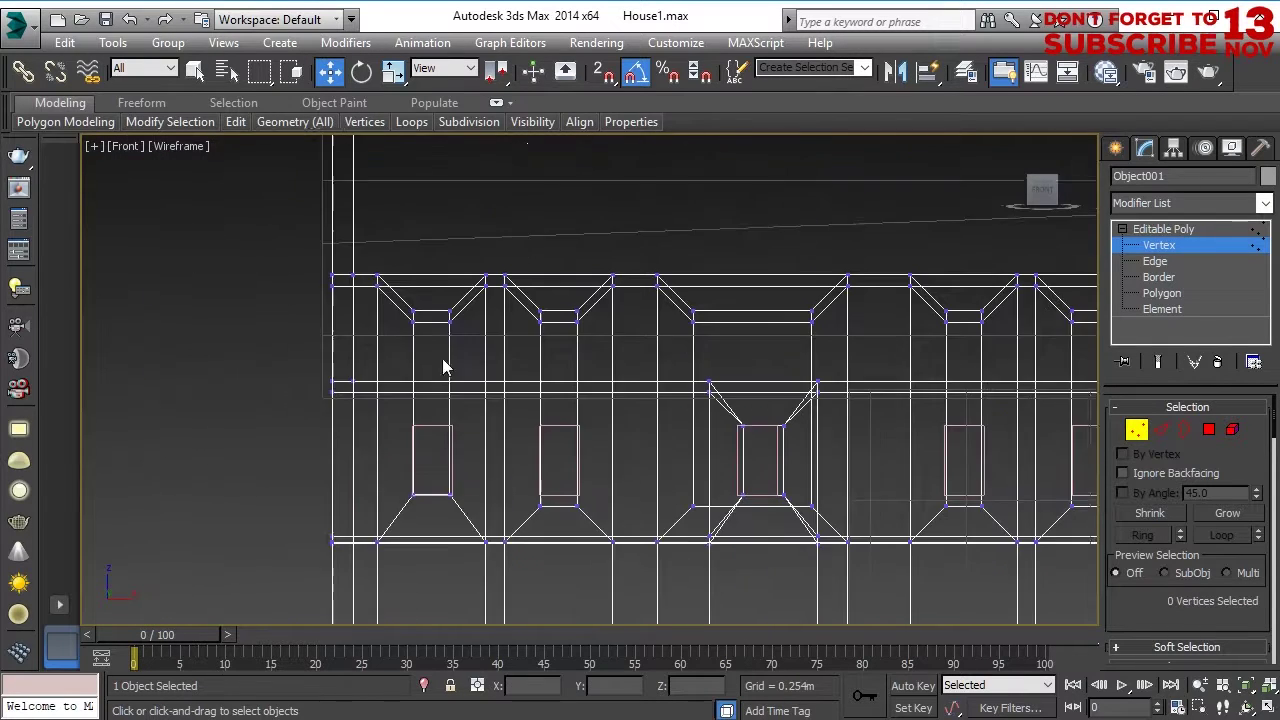
drag(367, 286, 438, 257)
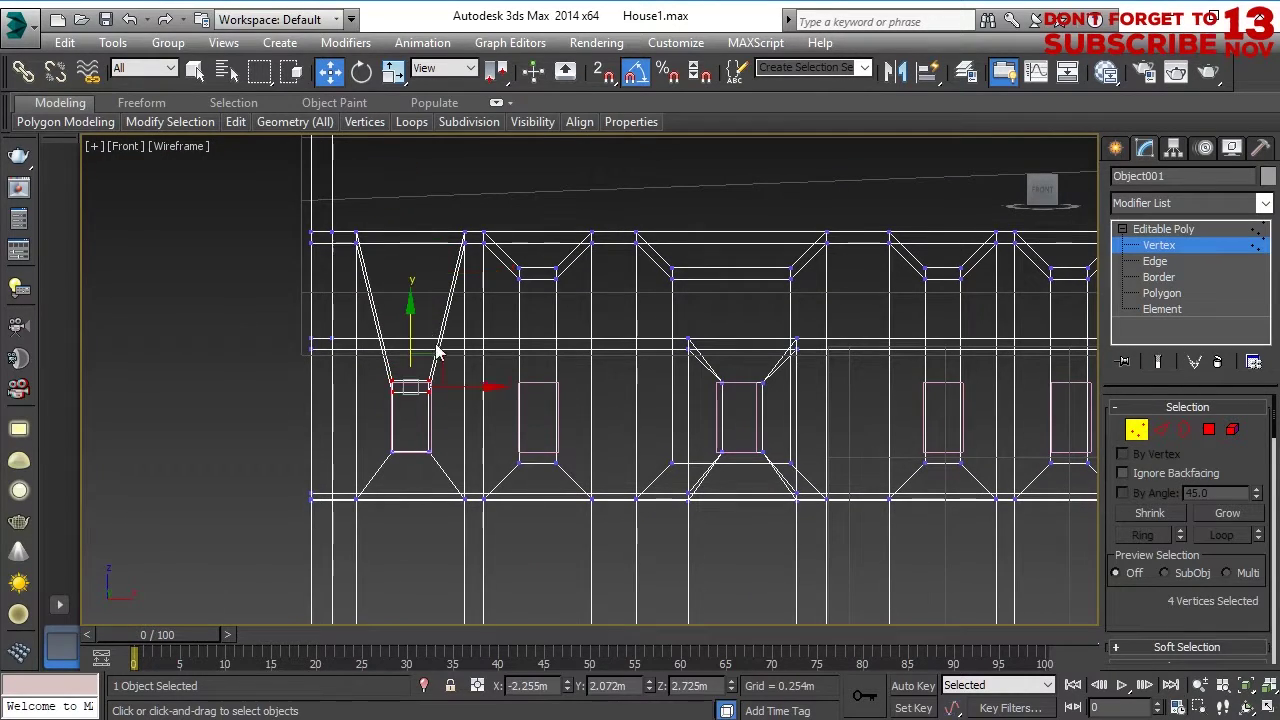
key(ctrl+z)
middle_drag(571, 323, 467, 337)
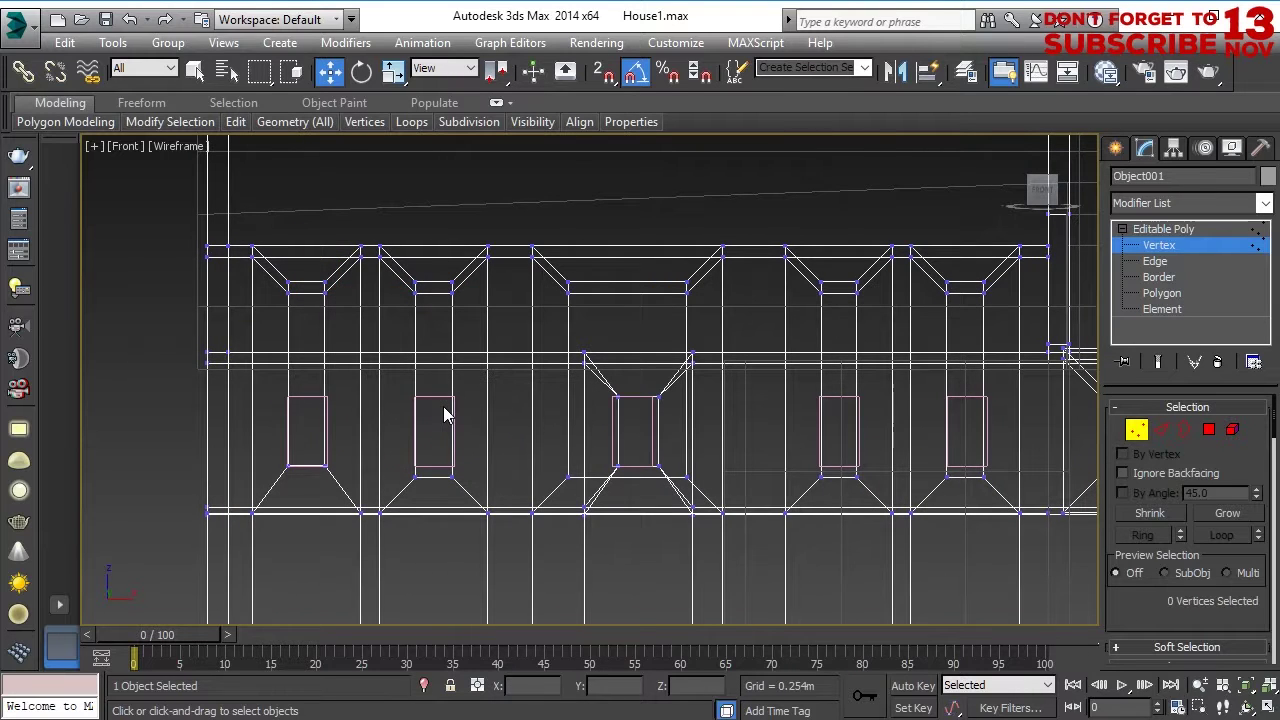
scroll(445, 414, down, 2)
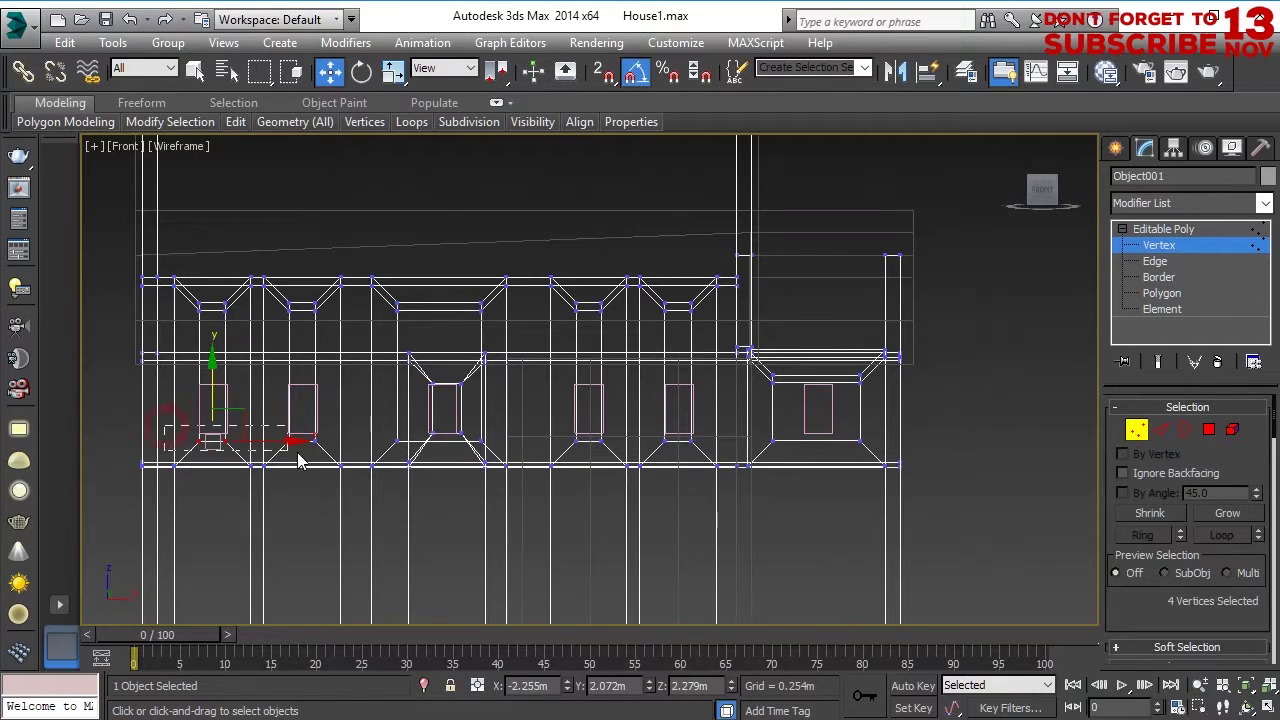
Select the lower vertices of all six new openings and raise them together to the guide boxes' bottom edges.
drag(547, 459, 547, 459)
scroll(487, 447, up, 2)
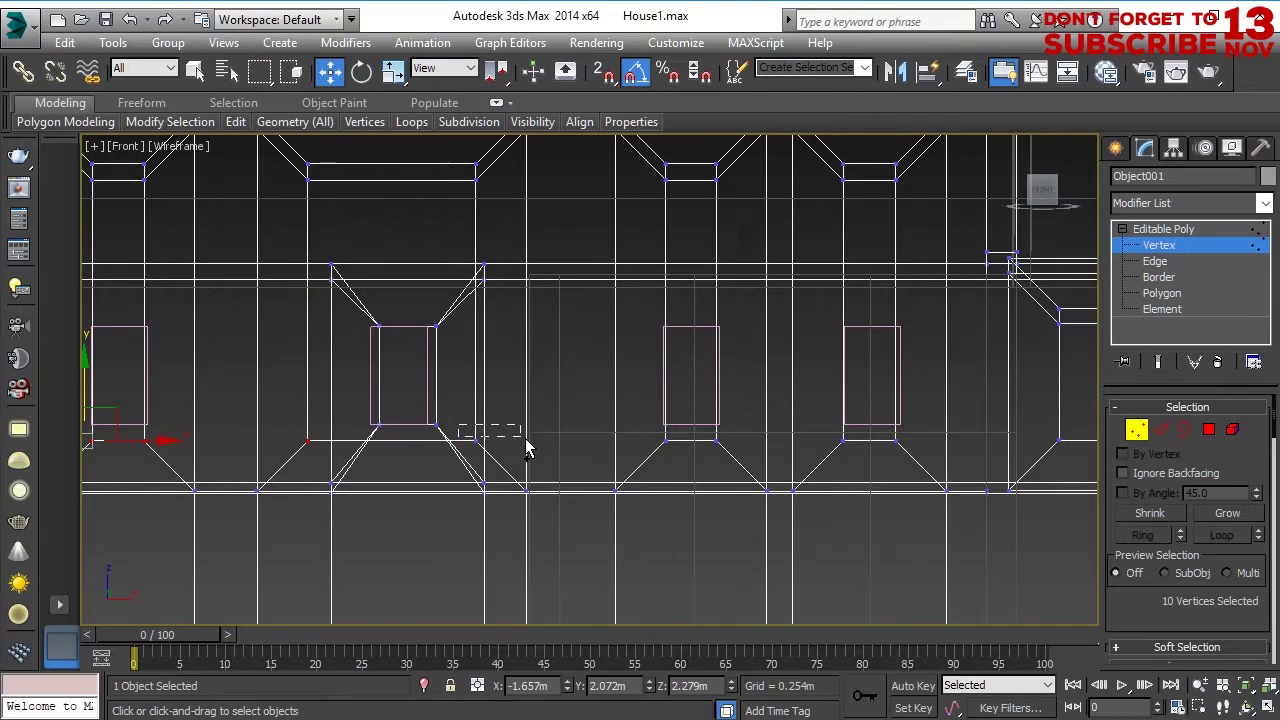
ctrl+drag(950, 467, 950, 467)
middle_drag(950, 467, 710, 405)
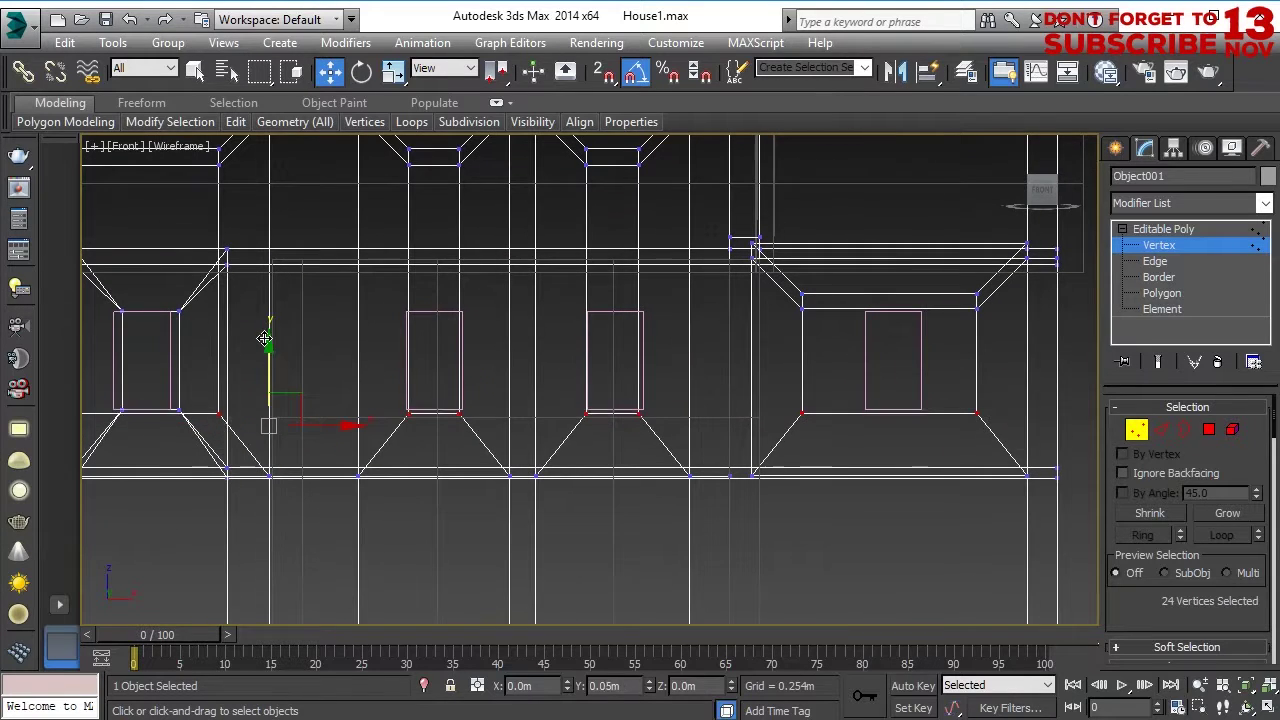
Flatten the upper vertices of all six openings to one level with Scale and lower them to the guide boxes' top edges.
middle_drag(288, 313, 690, 376)
scroll(735, 362, down, 2)
middle_drag(856, 310, 729, 334)
key(r)
drag(622, 243, 676, 305)
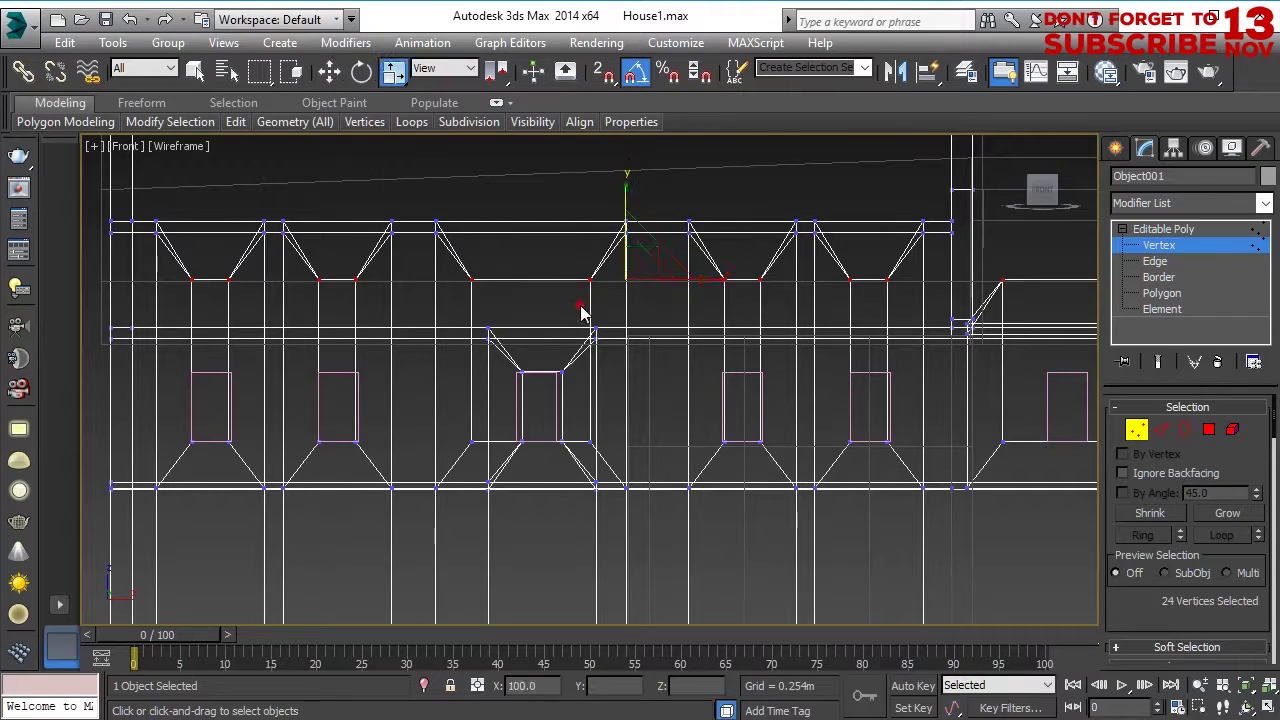
key(w)
drag(646, 283, 650, 308)
scroll(654, 313, up, 4)
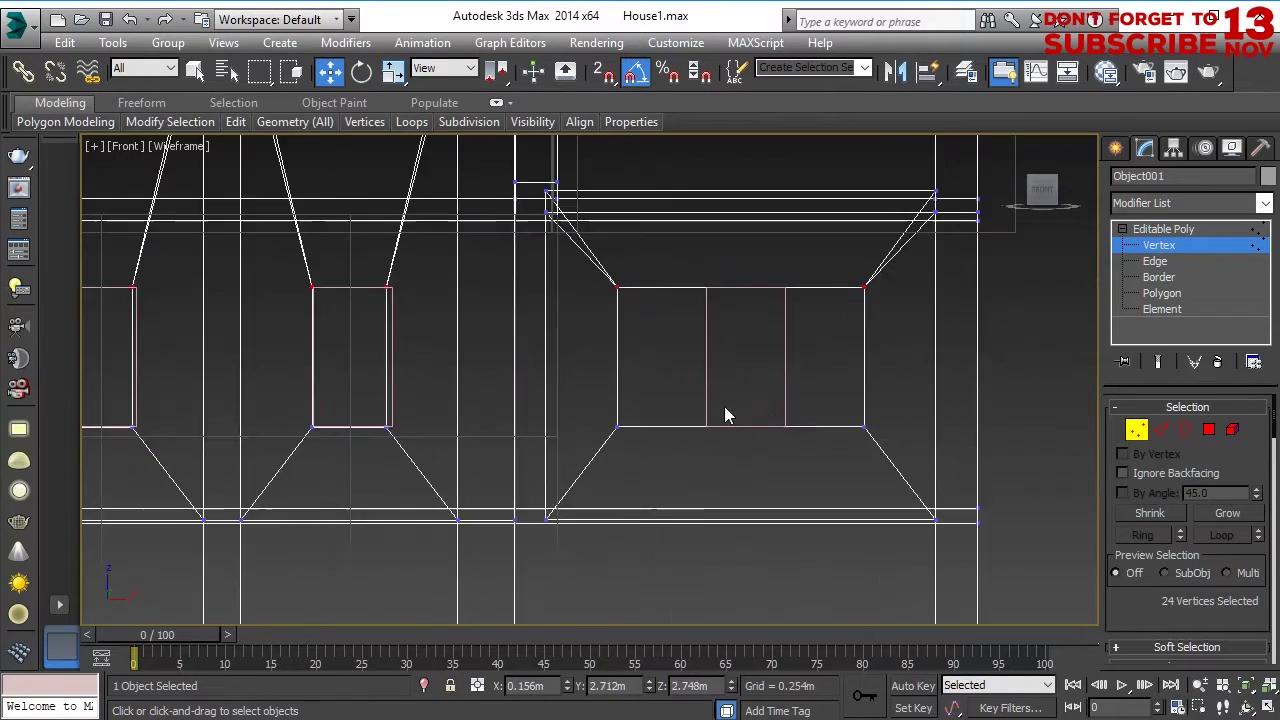
Center the side wing's guide box in its opening and scale the opening's vertices along X down to the box width.
drag(562, 277, 517, 460)
click(674, 378)
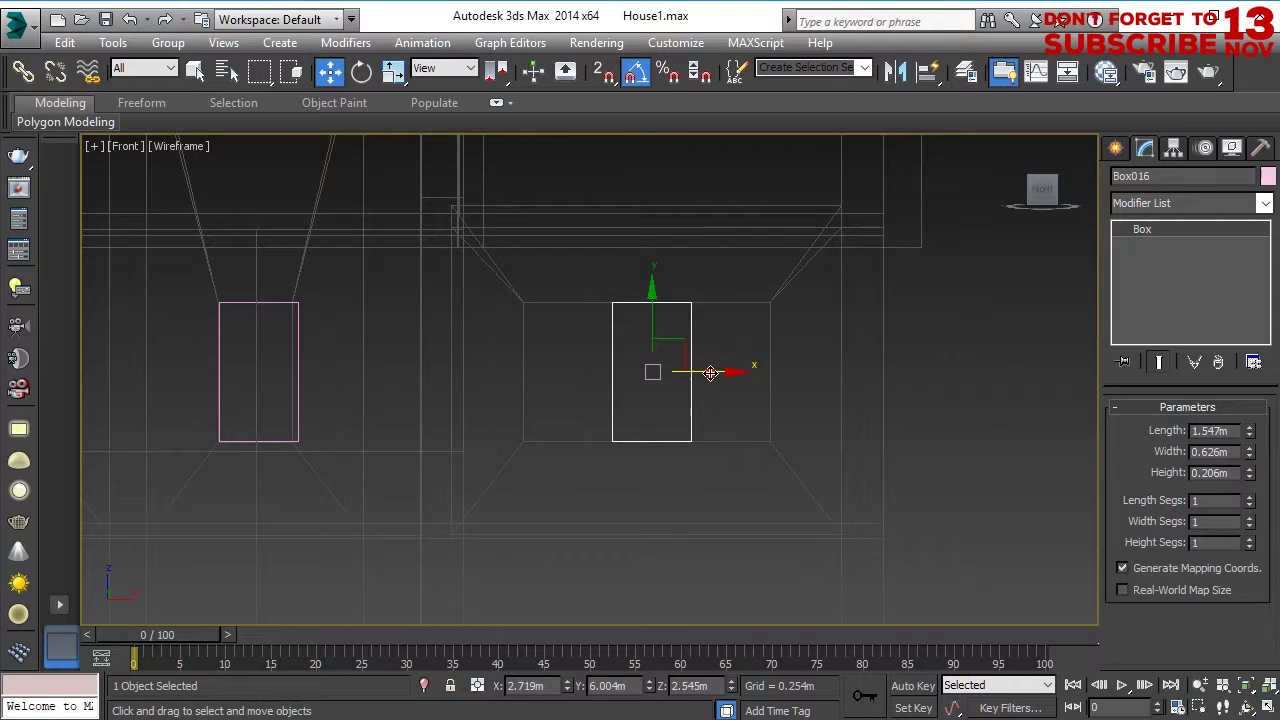
click(508, 288)
key(1)
right_click(783, 444)
click(817, 501)
drag(733, 374, 682, 386)
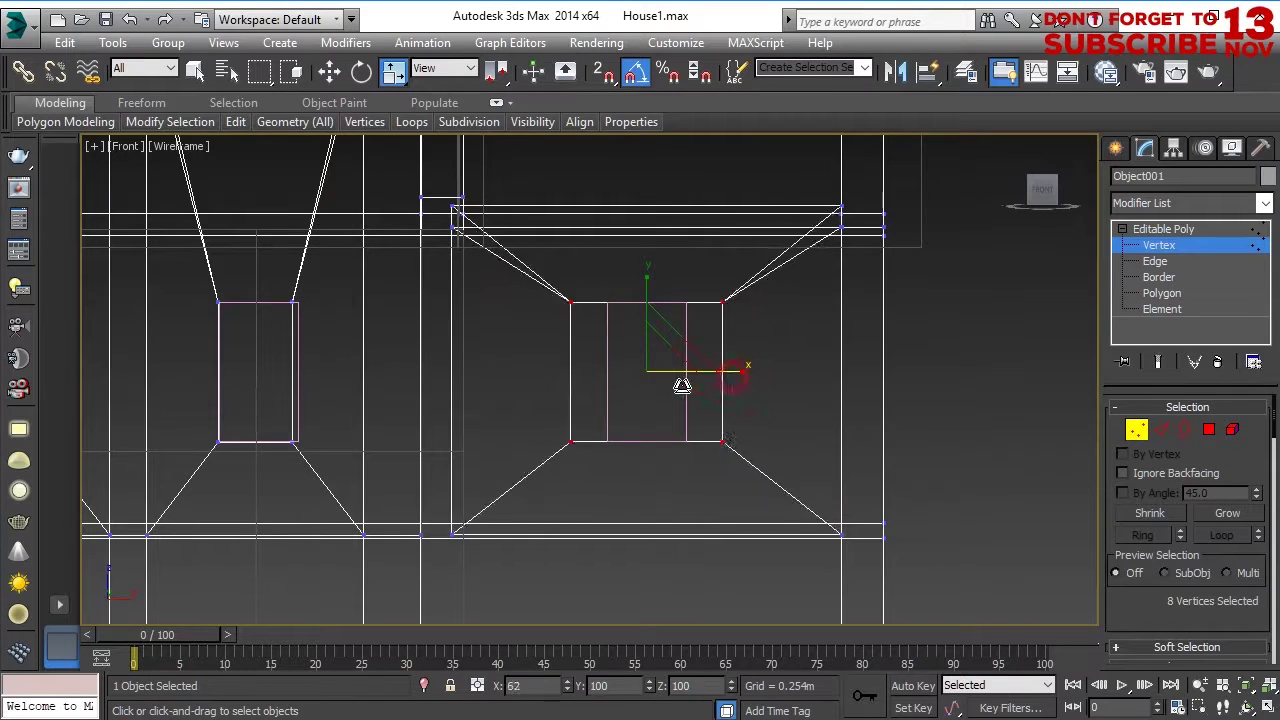
scroll(515, 462, down, 4)
scroll(270, 440, up, 4)
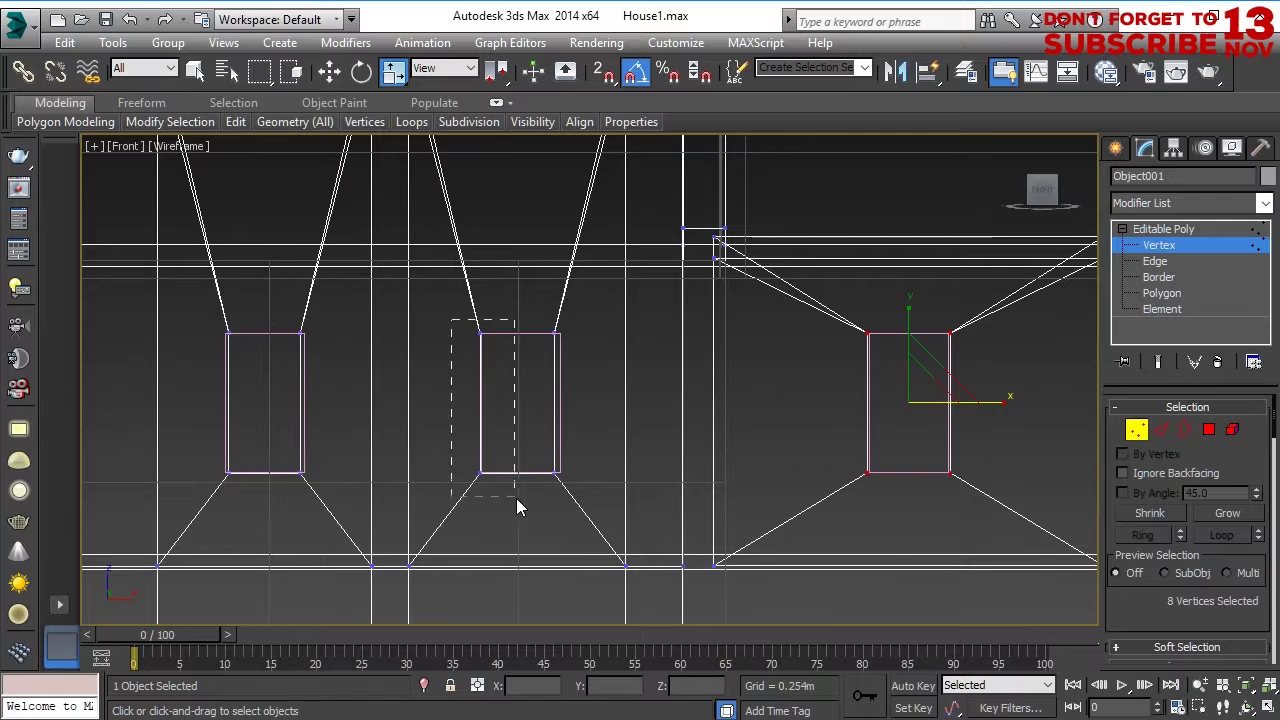
Shift the guide boxes of the fifth and fourth front openings along X so each is centered in its opening.
drag(516, 498, 518, 499)
scroll(554, 437, up, 4)
click(603, 442)
key(1)
key(1)
key(1)
click(565, 415)
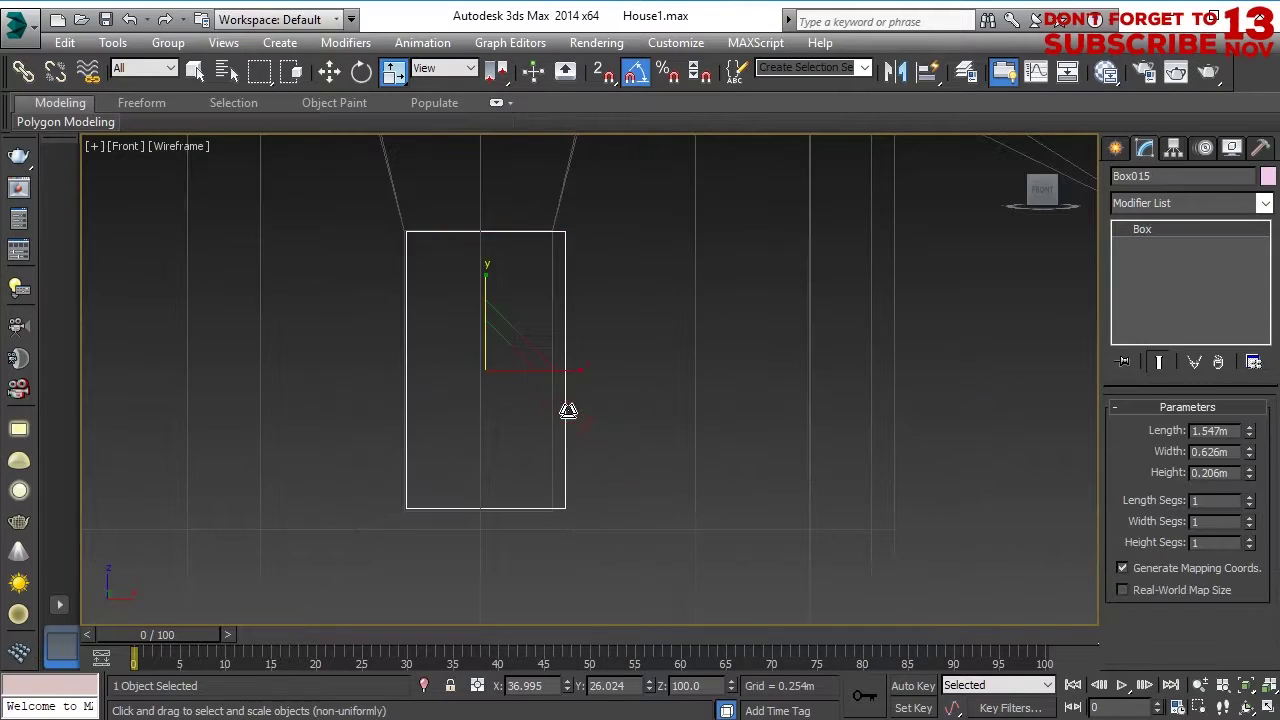
scroll(543, 371, down, 3)
middle_drag(206, 360, 595, 389)
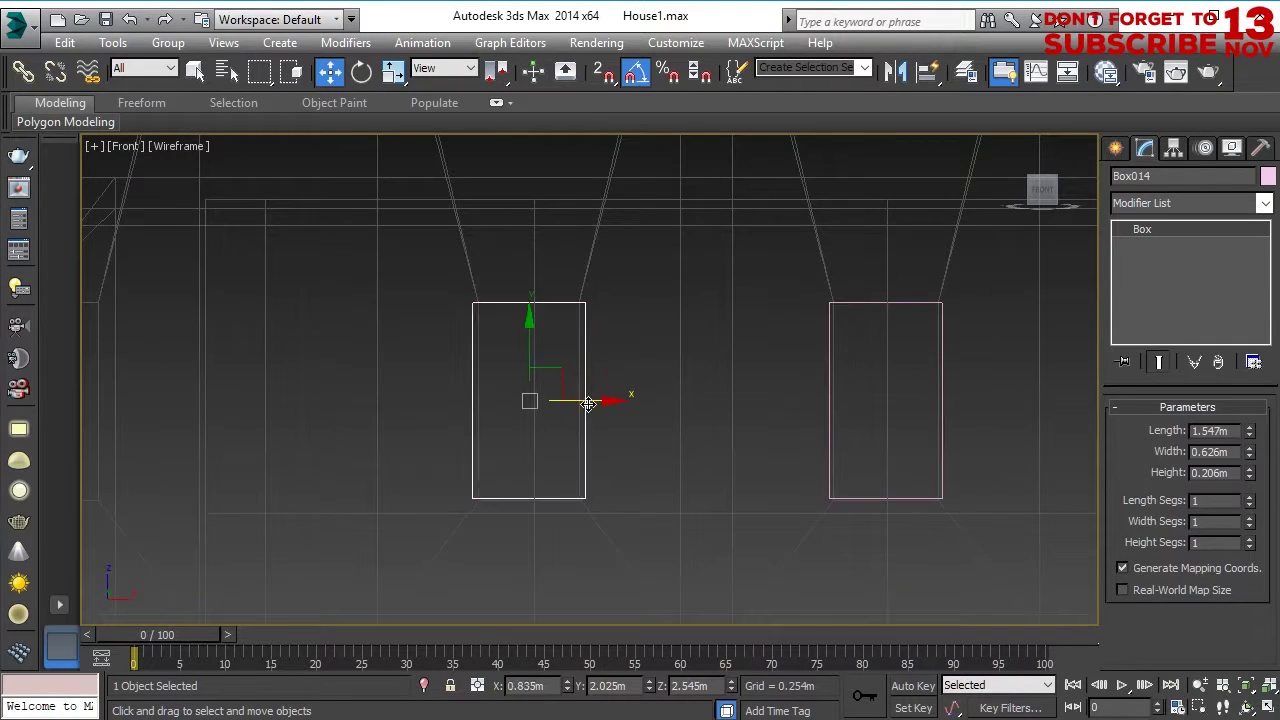
Move the guide box in the wide third front opening along X to center it there.
middle_drag(100, 365, 505, 380)
click(411, 413)
middle_drag(437, 417, 706, 374)
scroll(677, 449, down, 3)
scroll(663, 457, up, 3)
middle_drag(663, 457, 611, 493)
scroll(611, 493, down, 4)
scroll(514, 400, up, 4)
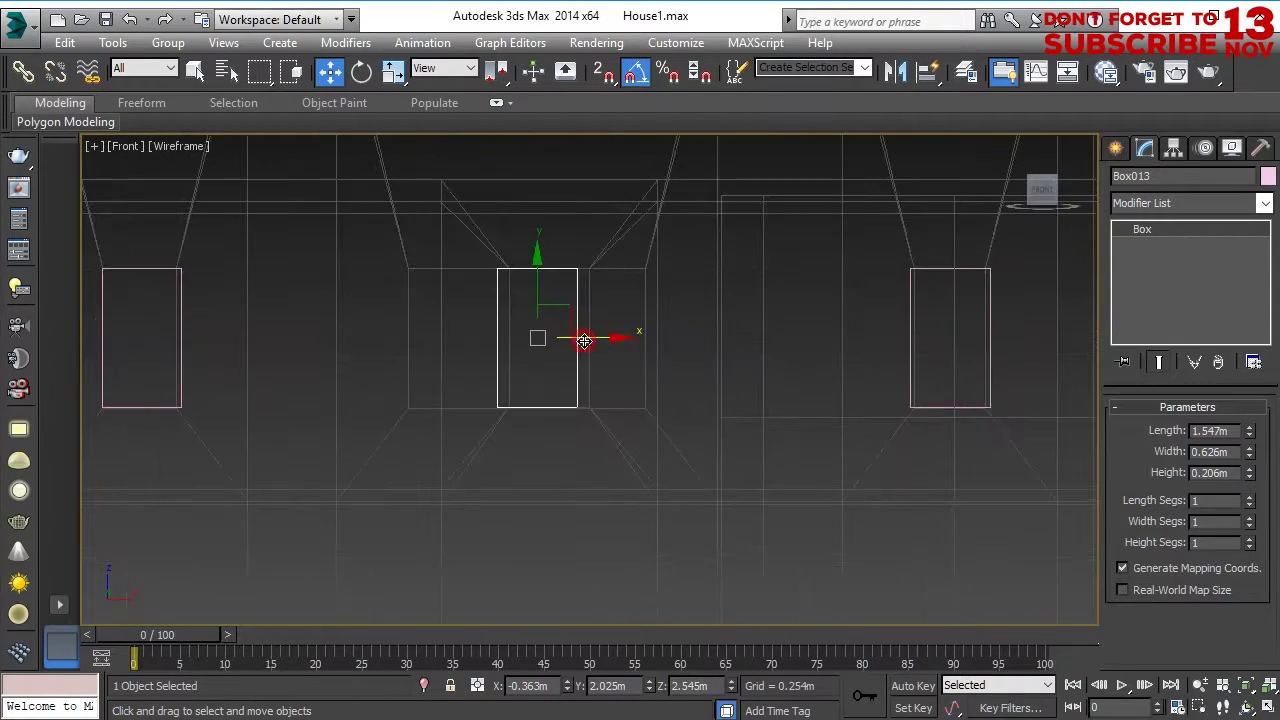
Shift the guide boxes of the second and first front openings along X to center them in their openings.
middle_drag(491, 436, 842, 450)
click(535, 343)
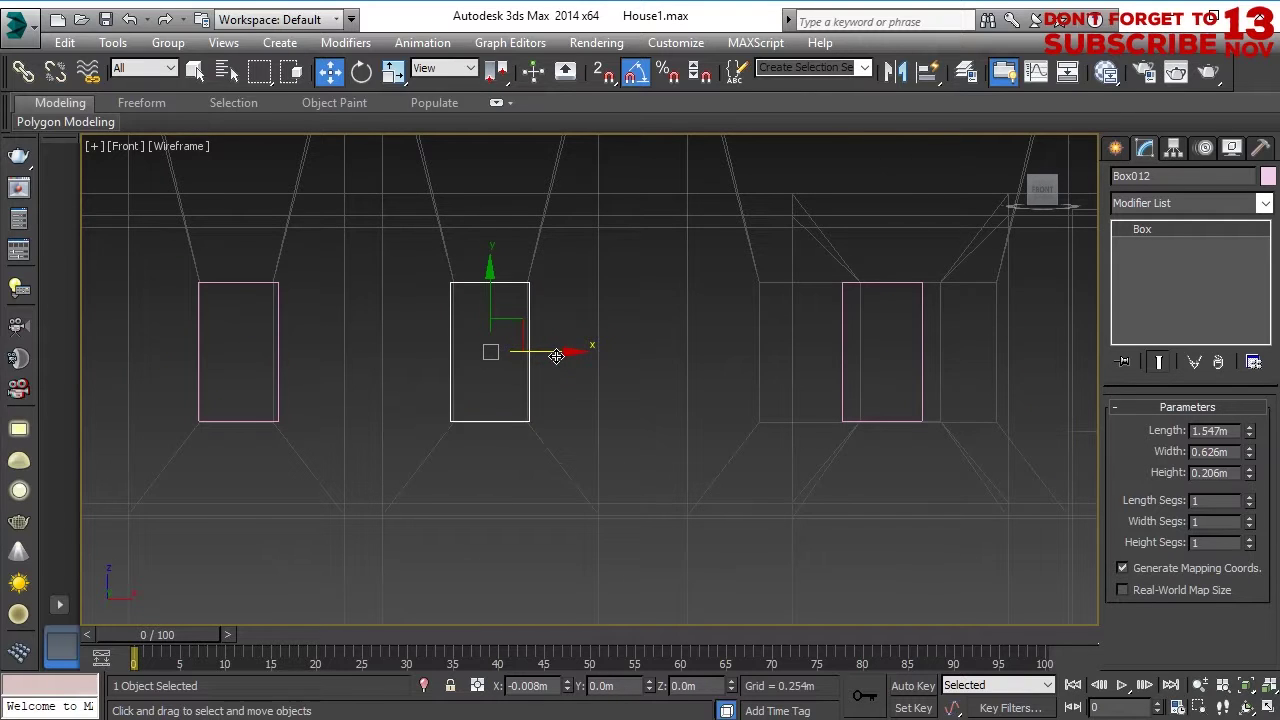
click(277, 330)
scroll(305, 384, up, 4)
Return to the house's Vertex mode and scale the first and second openings along X to their guide boxes' widths.
middle_drag(305, 386, 414, 404)
click(384, 518)
click(1136, 429)
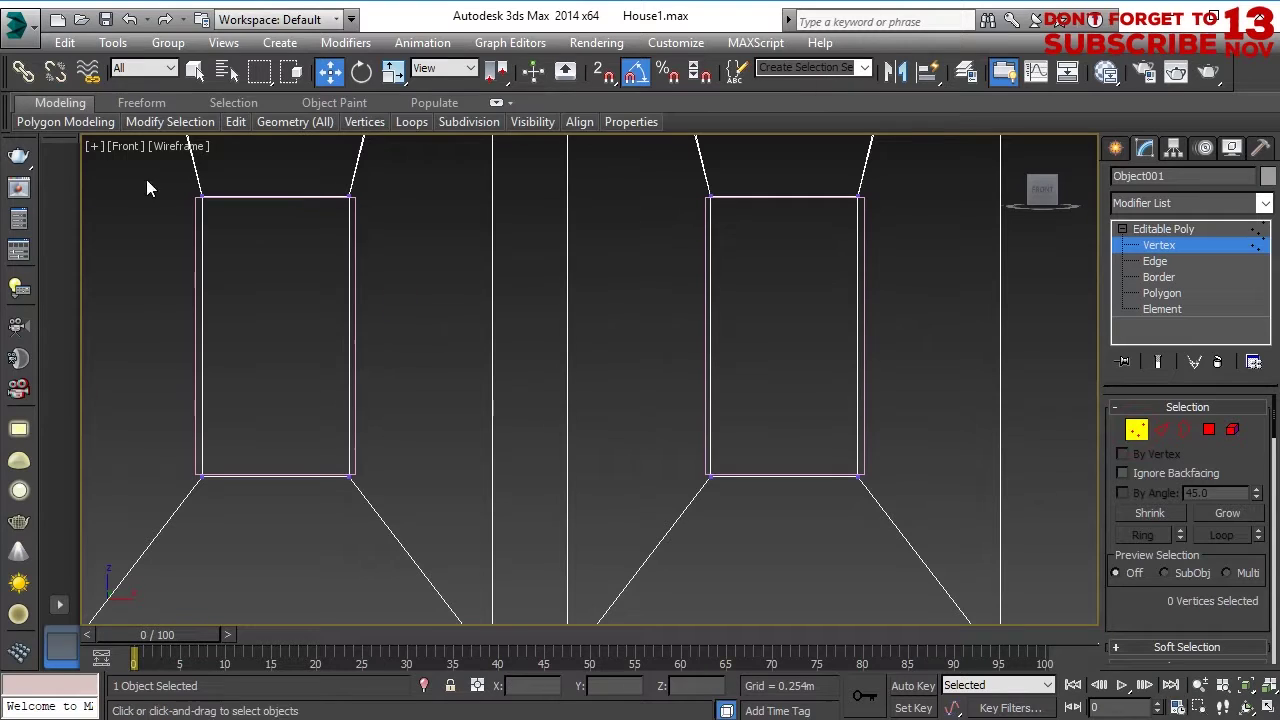
drag(377, 338, 373, 338)
middle_drag(673, 154, 562, 169)
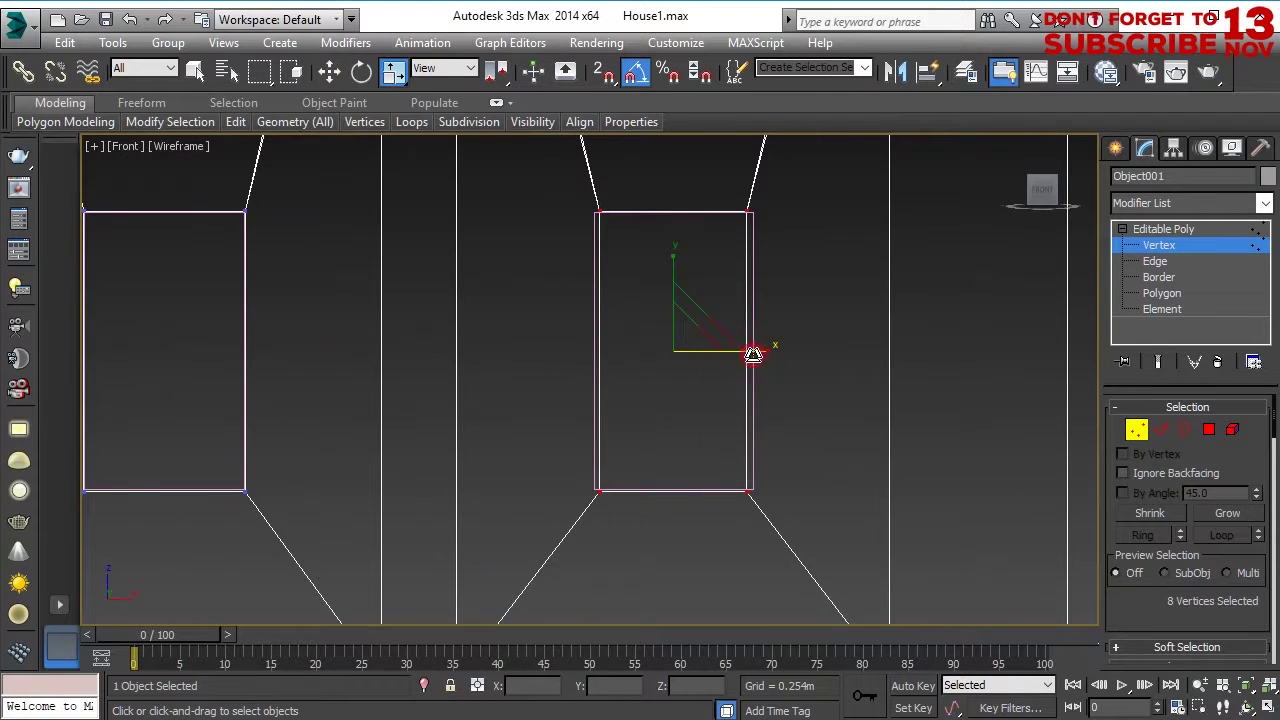
Move the side vertices of the wide third opening along X onto the two sides of its guide box.
middle_drag(784, 403, 176, 472)
middle_drag(664, 468, 410, 431)
drag(303, 218, 396, 560)
key(w)
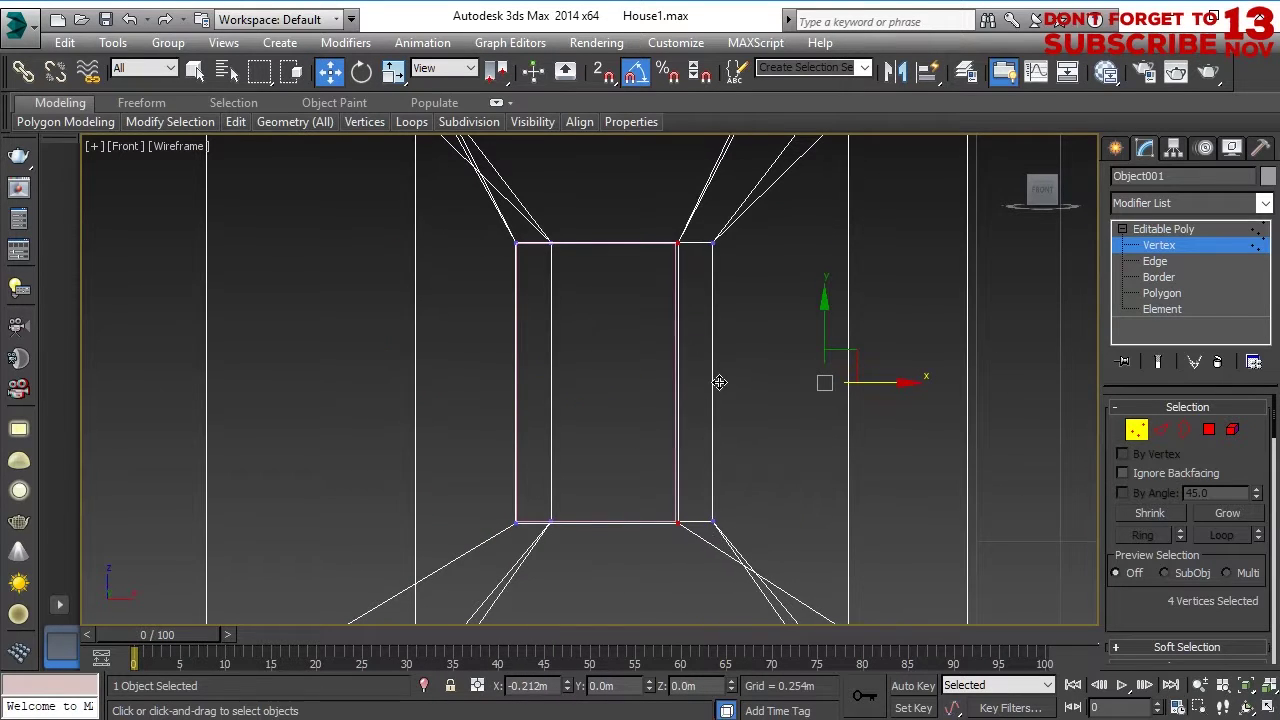
Scale the vertices of the fourth and fifth openings along X to match their guide boxes' widths.
scroll(669, 491, down, 4)
scroll(668, 453, up, 2)
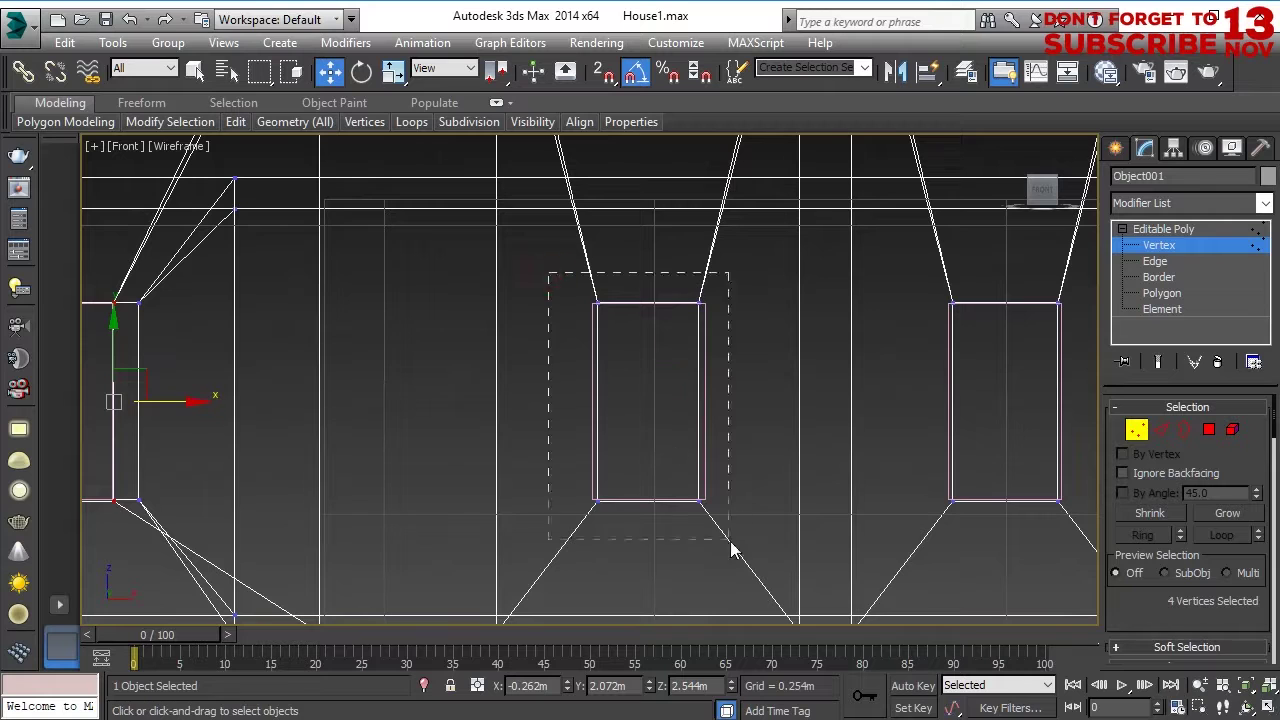
drag(730, 550, 730, 548)
key(r)
middle_drag(735, 403, 388, 403)
drag(562, 275, 735, 538)
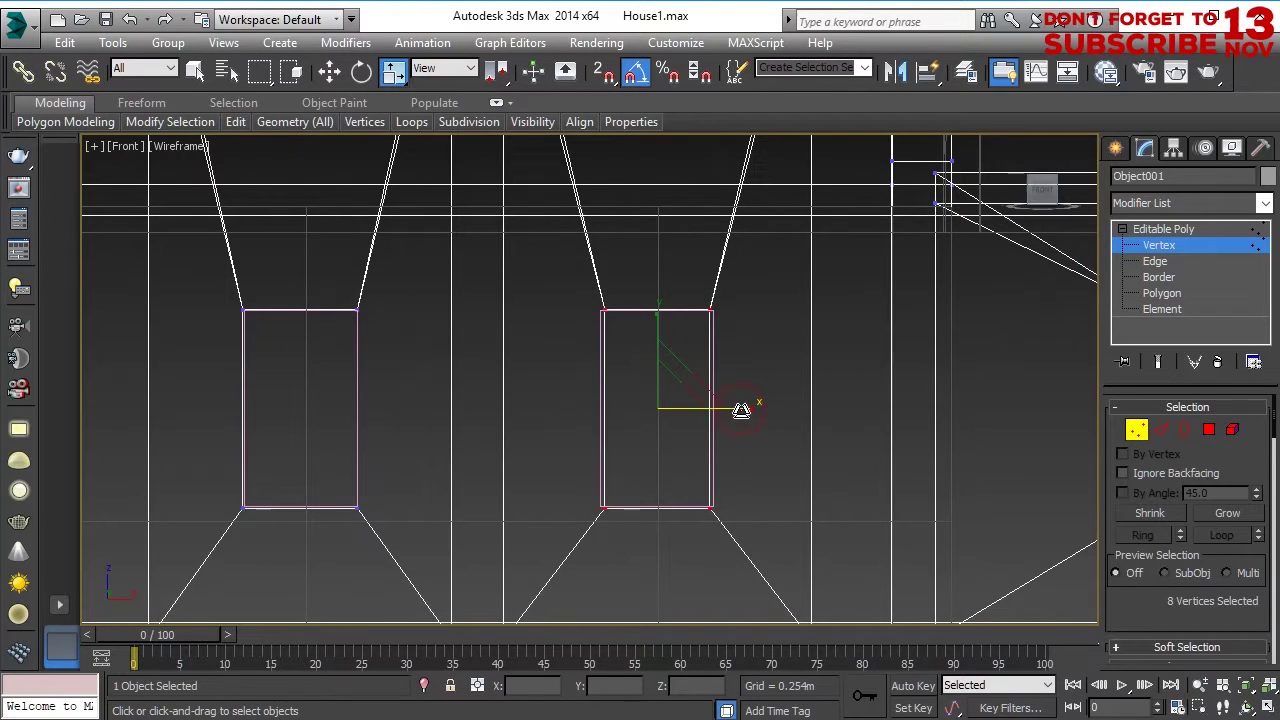
Fine-tune the side wing opening's width by scaling its vertices along X to the guide box.
middle_drag(741, 410, 348, 440)
middle_drag(840, 478, 676, 468)
scroll(676, 468, up, 2)
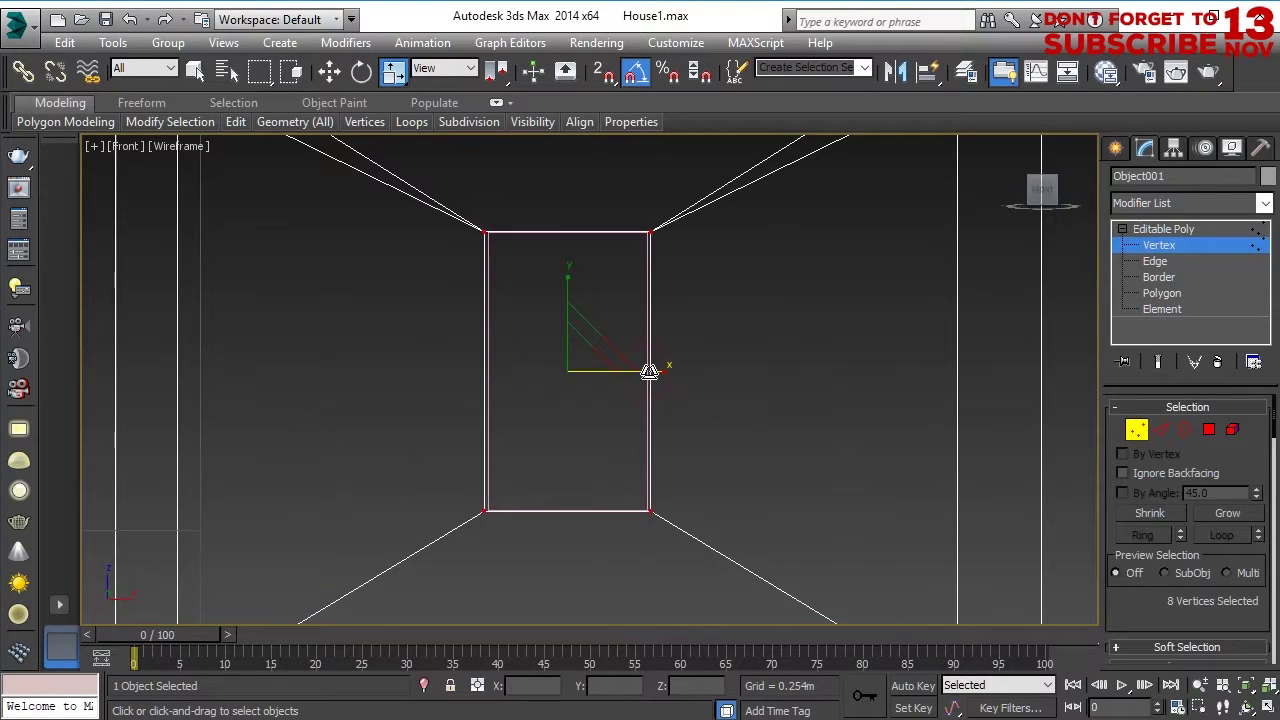
drag(651, 371, 645, 372)
Return to a shaded perspective view and delete the guide boxes inside the front window openings.
scroll(617, 456, down, 8)
middle_drag(617, 456, 803, 387)
key(p)
click(214, 147)
click(245, 180)
mouse_move(330, 310)
alt+middle_down()
mouse_move(466, 357)
mouse_move(300, 340)
alt+middle_up()
click(739, 390)
ctrl+click(328, 386)
ctrl+click(267, 388)
alt+middle_drag(267, 388, 305, 320)
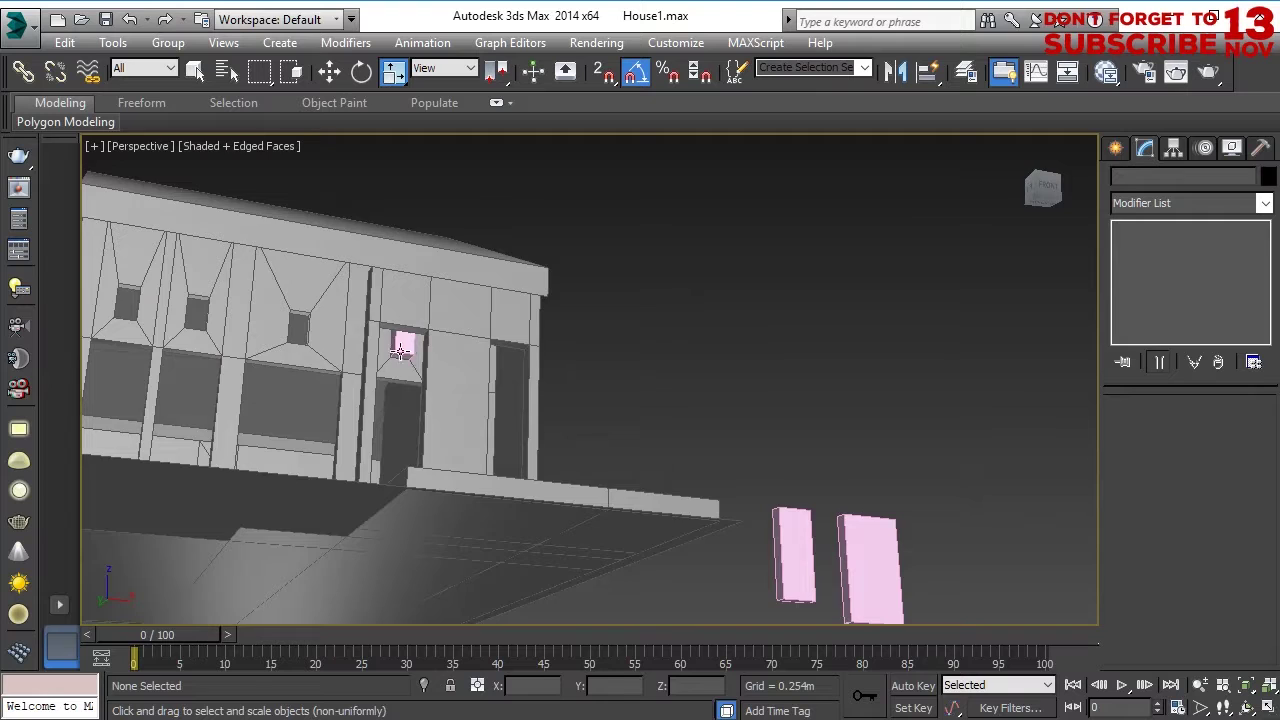
Select the small guide box left in the front opening and move it out beside the two larger guide boxes.
click(400, 350)
alt+middle_drag(400, 350, 557, 424)
key(w)
alt+middle_drag(430, 343, 779, 338)
alt+middle_drag(895, 397, 760, 205)
Select all three guide boxes and turn on Affect Pivot Only to adjust their pivots.
drag(762, 203, 1022, 373)
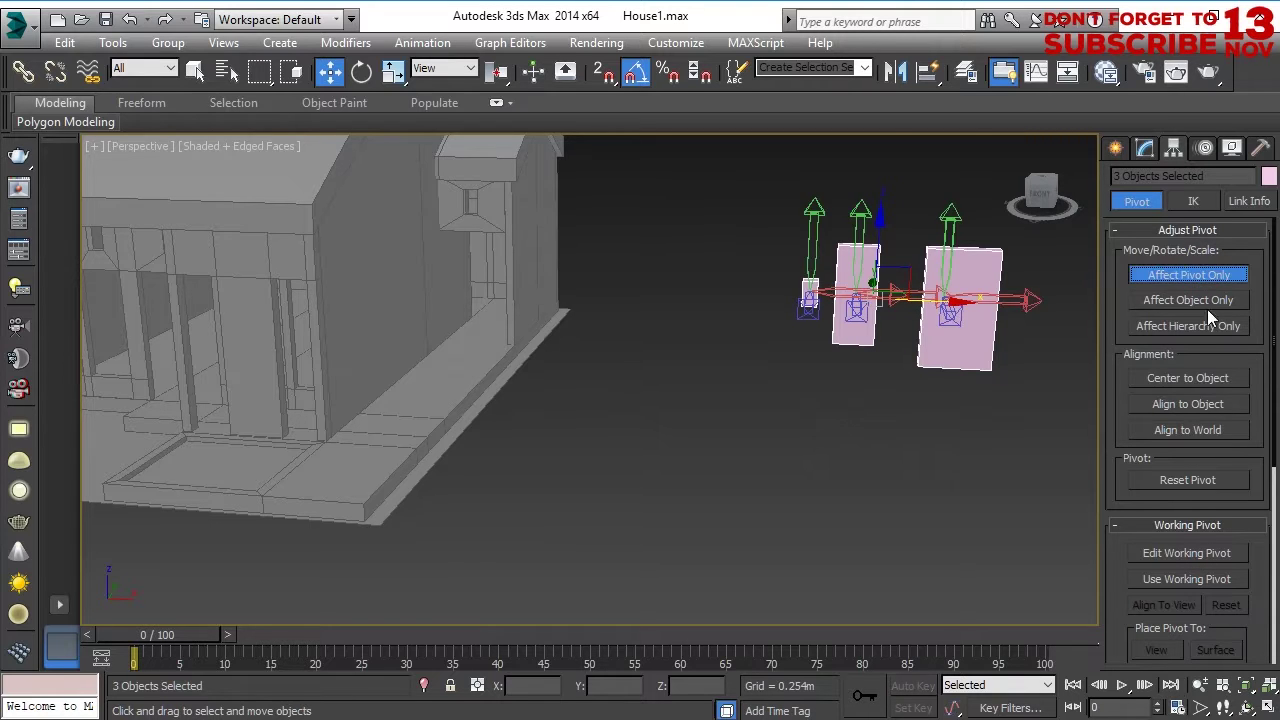
click(892, 456)
middle_drag(892, 456, 926, 451)
Select the house base and insert an edge loop along its narrow side strip beneath the front corner pillar.
click(554, 397)
middle_drag(370, 377, 740, 289)
click(688, 469)
alt+middle_drag(624, 448, 744, 510)
alt+middle_drag(744, 510, 774, 441)
scroll(623, 452, up, 3)
scroll(751, 406, down, 3)
alt+middle_drag(893, 431, 888, 406)
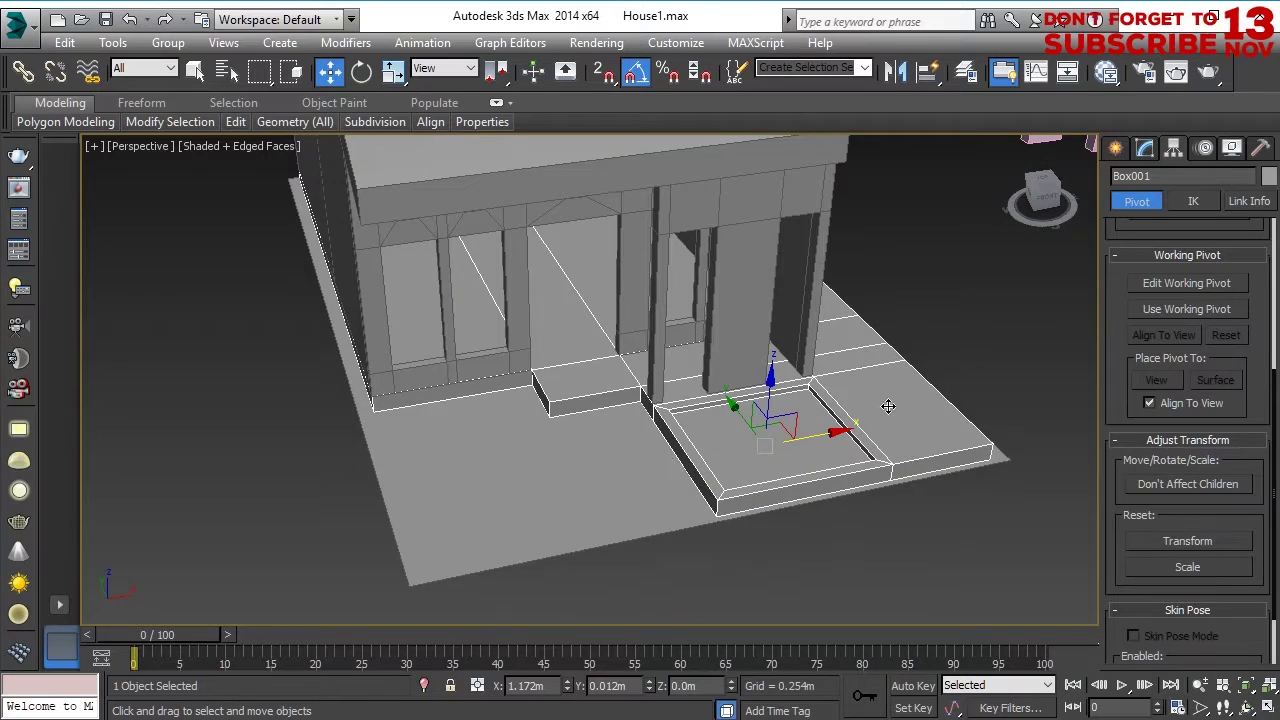
scroll(480, 421, up, 5)
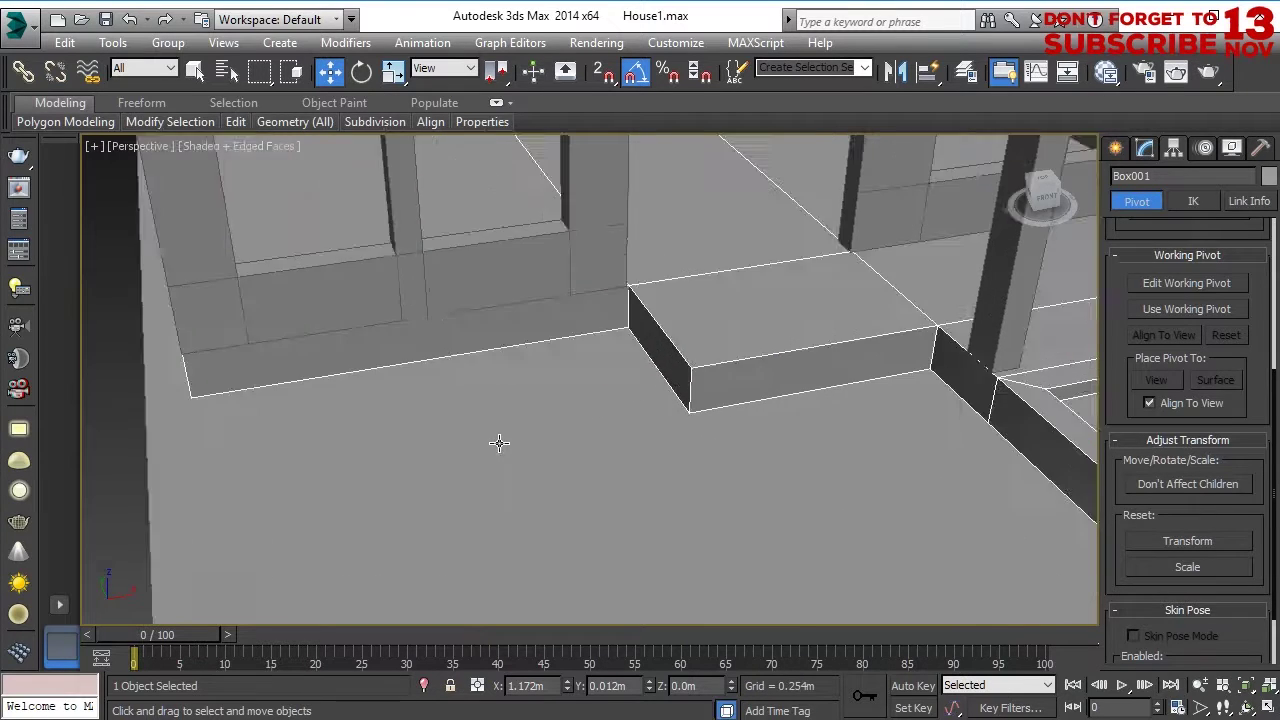
key(2)
mouse_move(378, 165)
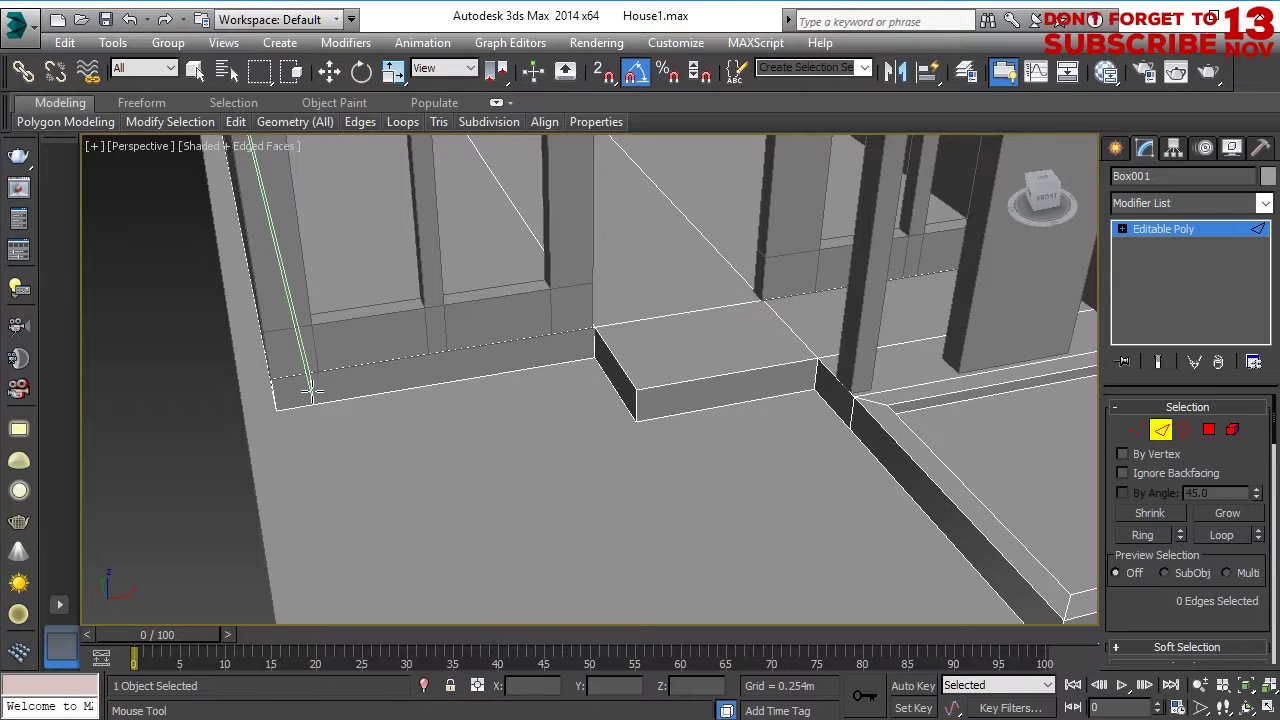
click(294, 391)
Extrude the small front corner polygon of the base forward into a low wall and adjust its end in Left view.
scroll(740, 510, down, 3)
middle_drag(769, 506, 750, 534)
scroll(1157, 576, down, 3)
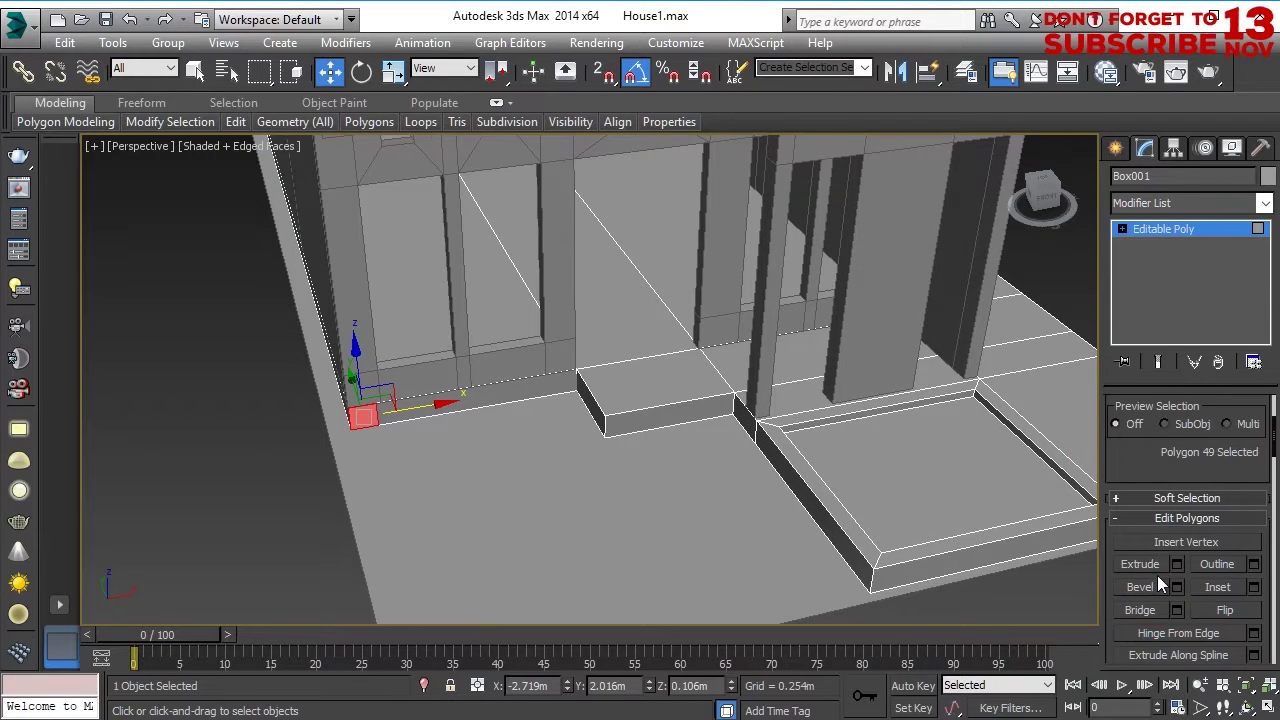
alt+middle_drag(491, 465, 570, 507)
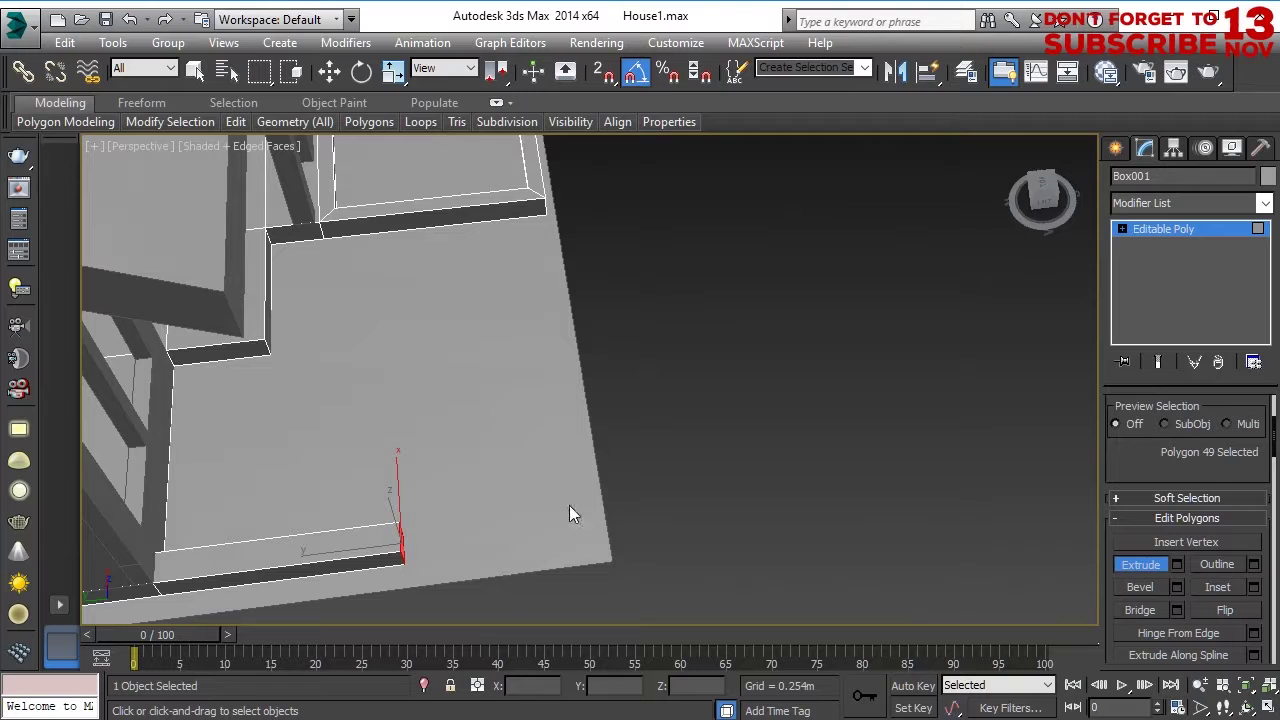
click(1048, 220)
scroll(566, 468, up, 3)
scroll(681, 511, up, 5)
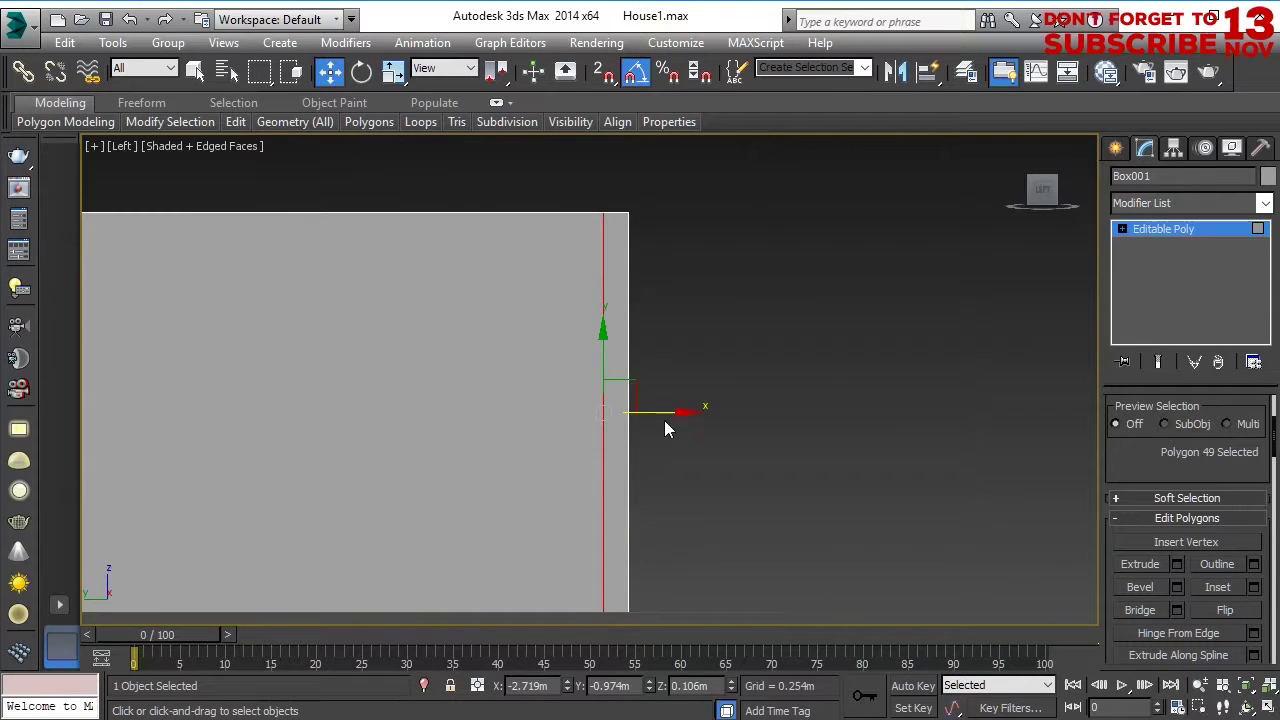
drag(686, 419, 680, 419)
key(p)
scroll(628, 453, down, 5)
alt+middle_drag(628, 453, 428, 537)
scroll(428, 537, down, 2)
click(1157, 231)
Examine the whole house and its front openings from several angles with nothing left selected.
alt+middle_drag(600, 485, 727, 582)
alt+middle_drag(756, 486, 550, 515)
click(592, 325)
alt+middle_drag(759, 469, 685, 436)
scroll(640, 462, down, 5)
scroll(640, 468, up, 3)
click(1012, 178)
scroll(855, 412, down, 5)
middle_drag(829, 424, 775, 429)
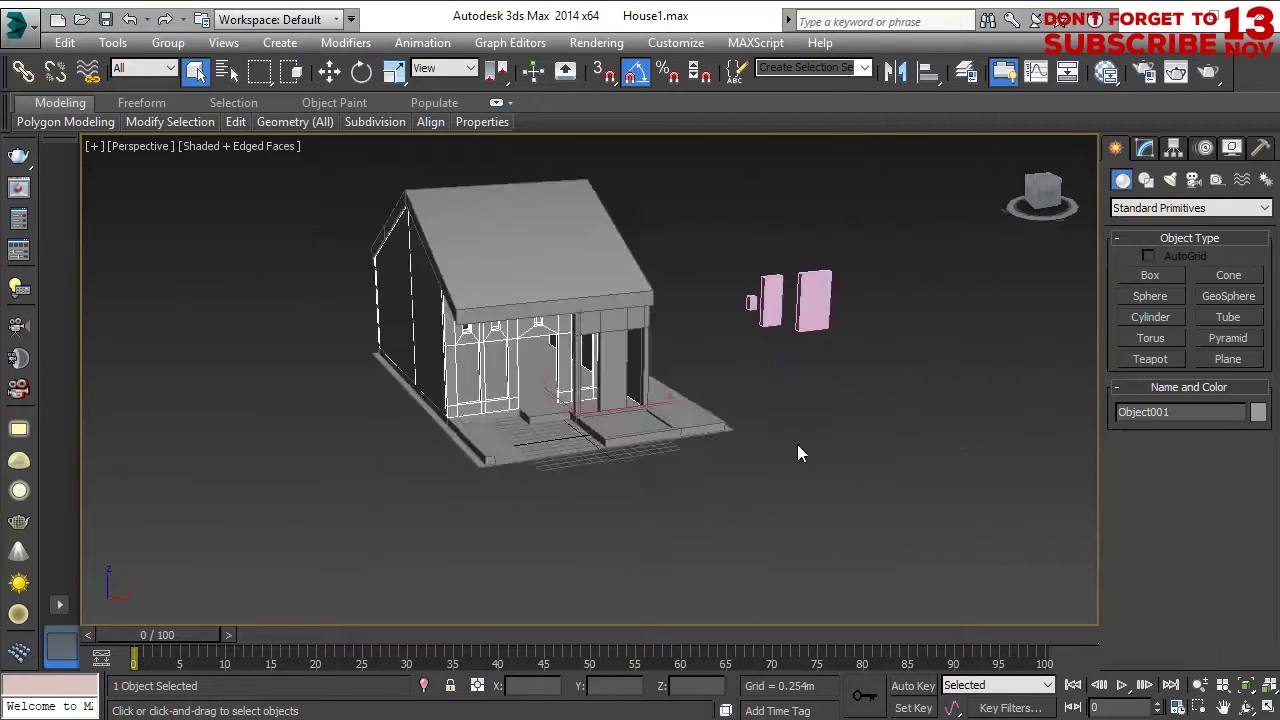
alt+middle_drag(797, 449, 600, 534)
click(651, 449)
scroll(570, 474, up, 5)
alt+middle_drag(570, 474, 502, 424)
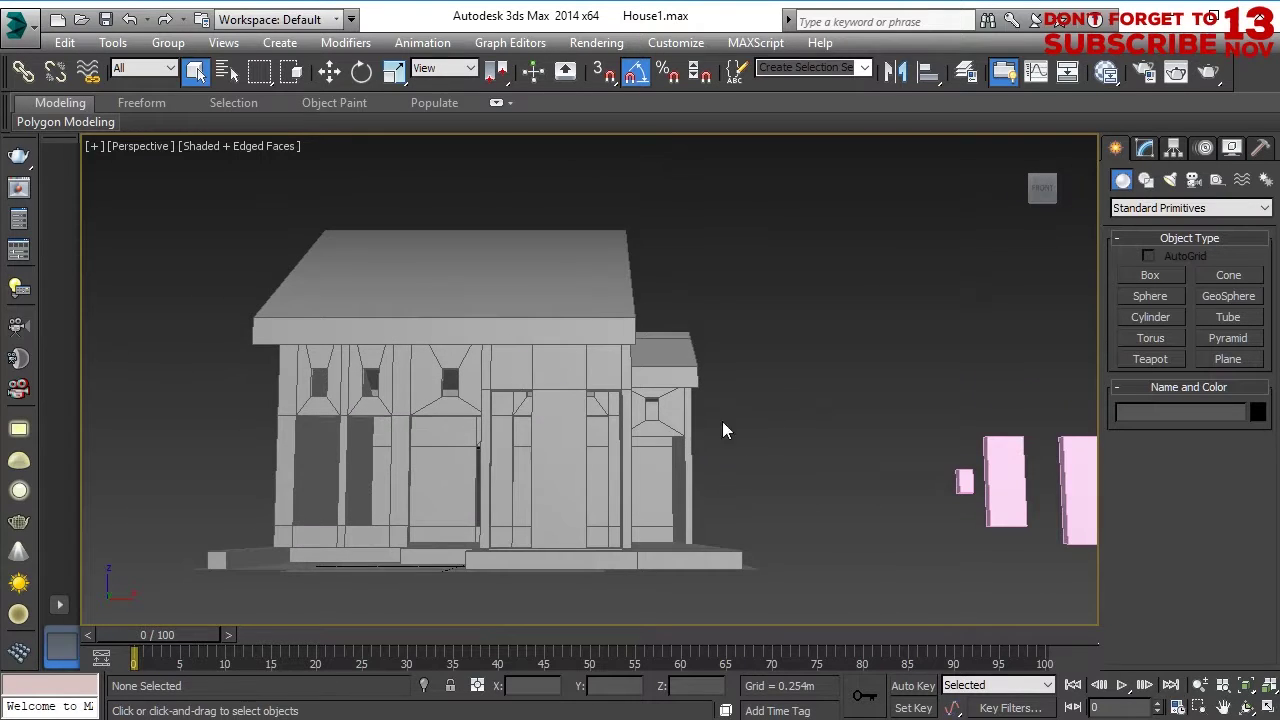
Select the main roof and inspect its front eave vertices and edges from several angles.
scroll(412, 458, up, 4)
click(566, 338)
alt+middle_drag(566, 338, 625, 285)
key(1)
drag(580, 266, 702, 326)
alt+middle_drag(702, 326, 736, 410)
key(2)
alt+middle_drag(762, 452, 651, 338)
key(w)
alt+middle_drag(655, 236, 1078, 234)
click(1142, 434)
click(574, 195)
Create a thin, wide box in front of the house and move it to the front roof eave as a canopy slab.
click(1115, 147)
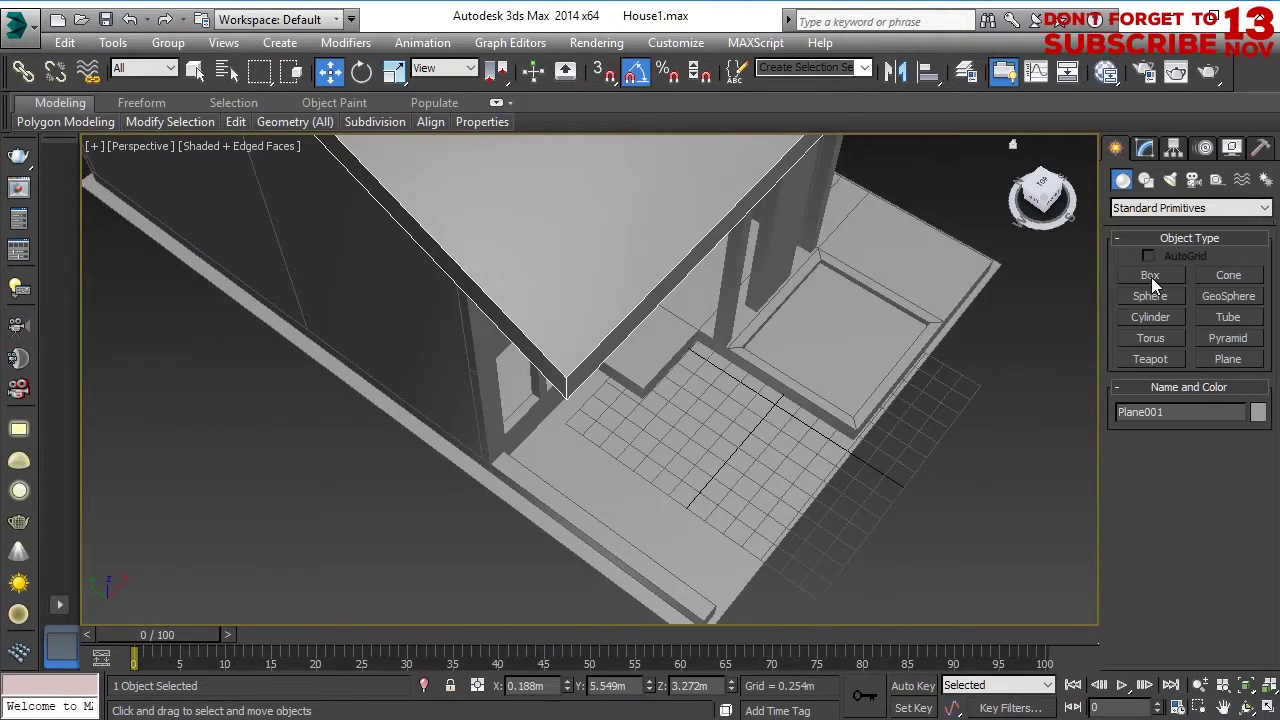
click(1151, 276)
drag(874, 511, 955, 690)
drag(932, 573, 975, 690)
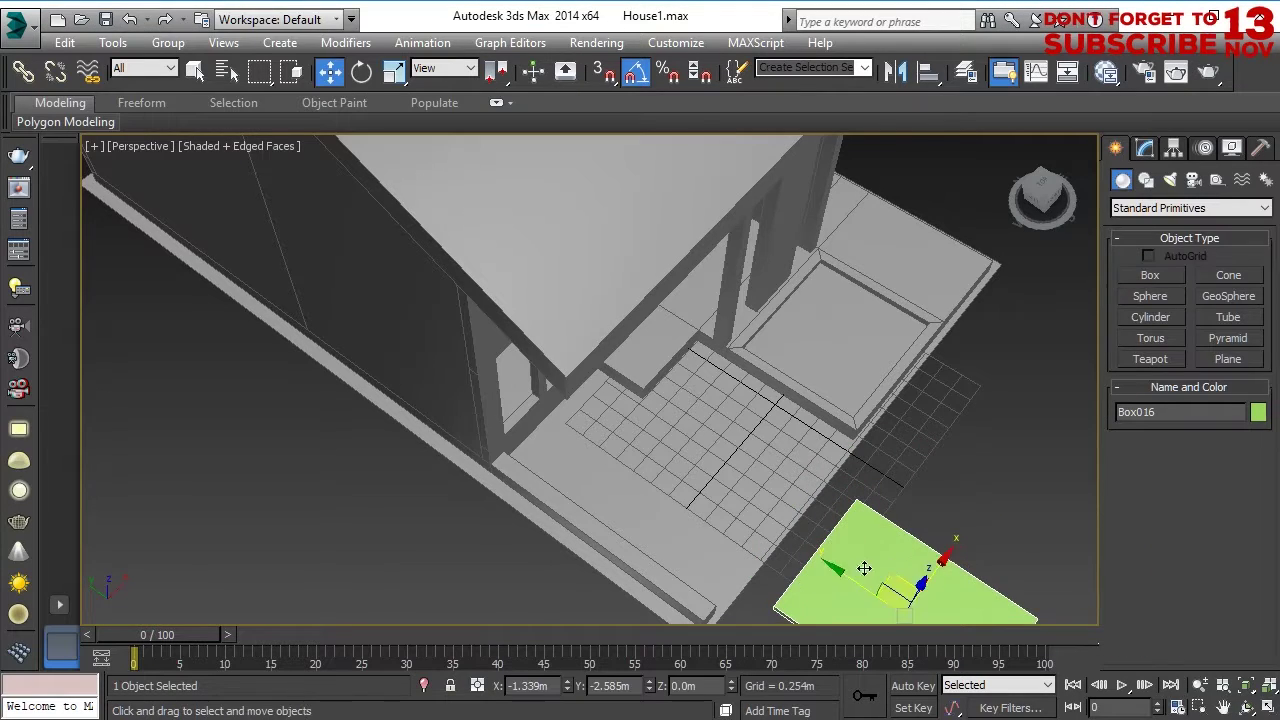
alt+middle_drag(864, 568, 887, 486)
drag(912, 488, 640, 451)
alt+middle_drag(713, 163, 776, 325)
Convert the canopy slab to Editable Poly and reshape its depth and width in Top view by moving its vertices.
key(t)
right_click(609, 348)
click(890, 552)
drag(783, 607, 512, 577)
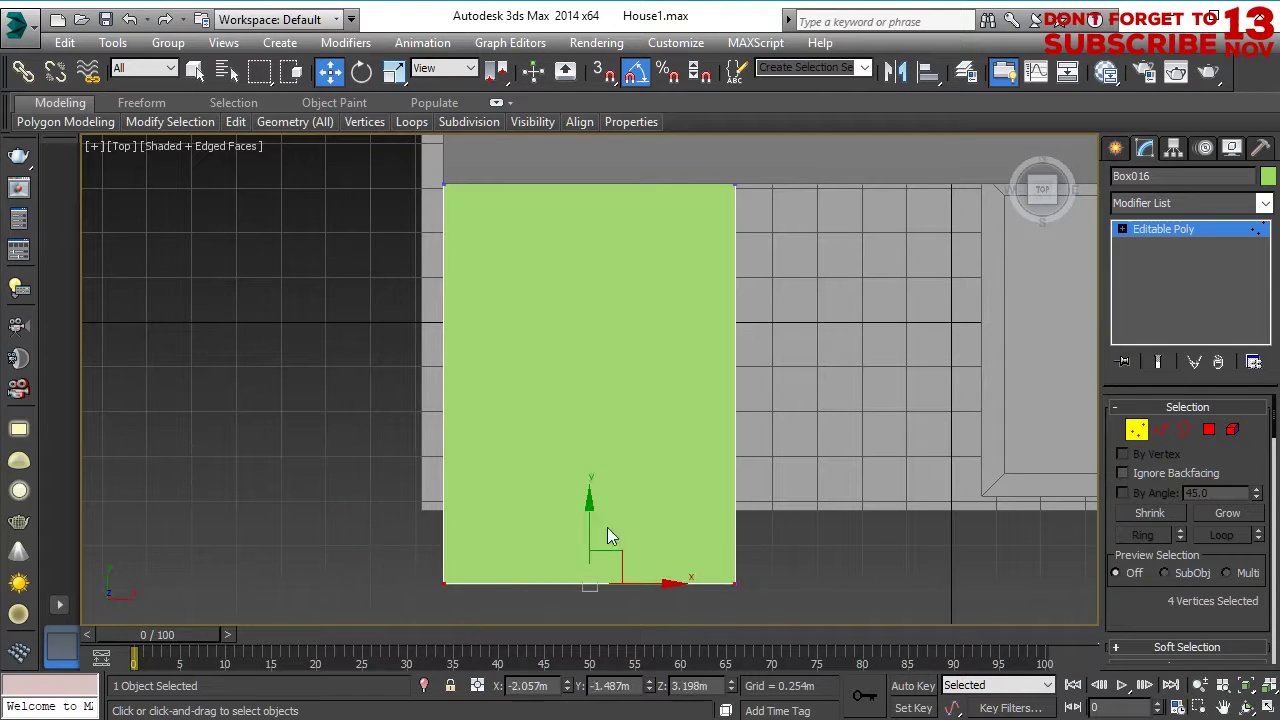
click(709, 337)
drag(760, 535, 702, 165)
key(1)
middle_drag(806, 320, 659, 325)
drag(667, 353, 887, 353)
drag(794, 343, 926, 338)
middle_drag(879, 320, 800, 458)
scroll(756, 398, down, 3)
Adjust the canopy slab's height and thickness so it sits against the front roof fascia.
key(p)
scroll(729, 397, down, 3)
alt+middle_drag(729, 397, 812, 356)
scroll(812, 356, up, 3)
drag(955, 189, 957, 187)
alt+middle_drag(925, 235, 868, 238)
drag(836, 212, 846, 288)
alt+middle_drag(846, 330, 834, 309)
scroll(834, 309, down, 2)
middle_drag(830, 400, 880, 350)
scroll(817, 285, down, 3)
Select the underside polygon of the canopy slab as the base for a second, thicker element.
click(1209, 430)
alt+middle_drag(770, 310, 726, 254)
click(703, 210)
alt+middle_drag(691, 160, 727, 200)
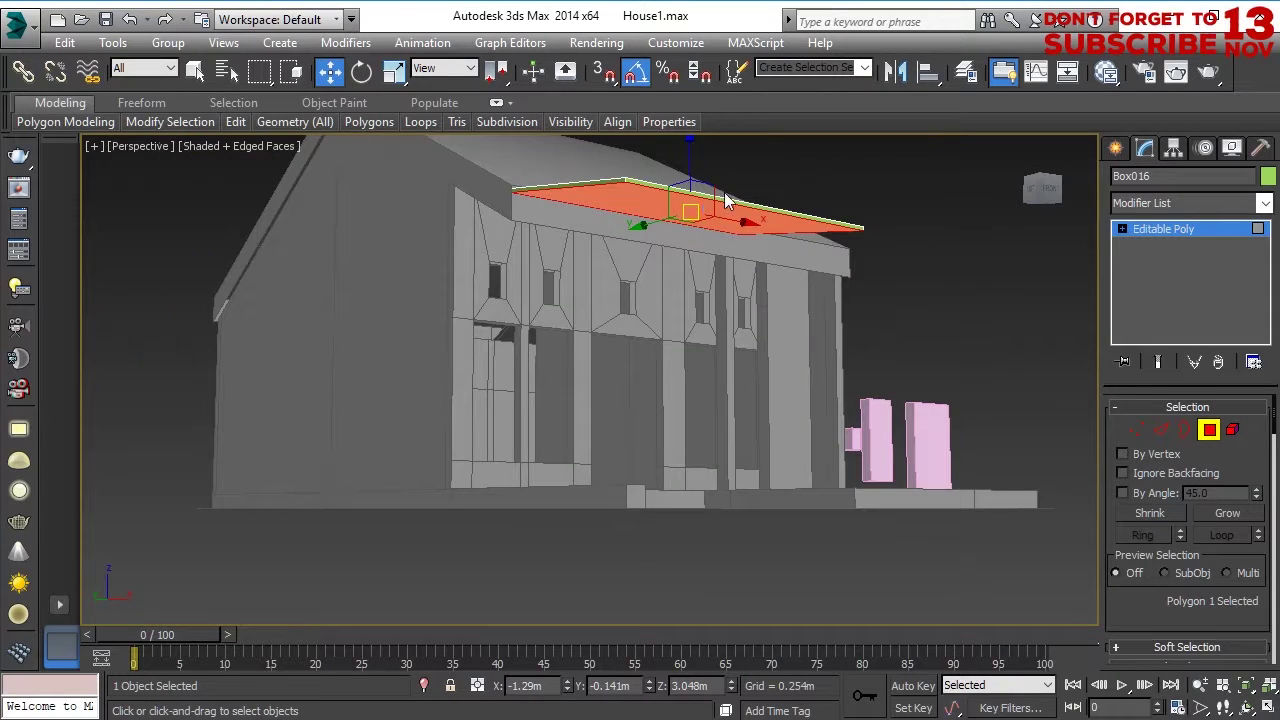
click(1212, 430)
alt+middle_drag(790, 330, 746, 266)
click(659, 213)
scroll(746, 266, up, 3)
Move the thick lower element straight down, clear of the thin canopy slab.
click(1233, 430)
alt+middle_drag(700, 198, 726, 467)
key(4)
scroll(688, 285, down, 3)
scroll(717, 442, down, 2)
click(684, 402)
drag(612, 318, 612, 428)
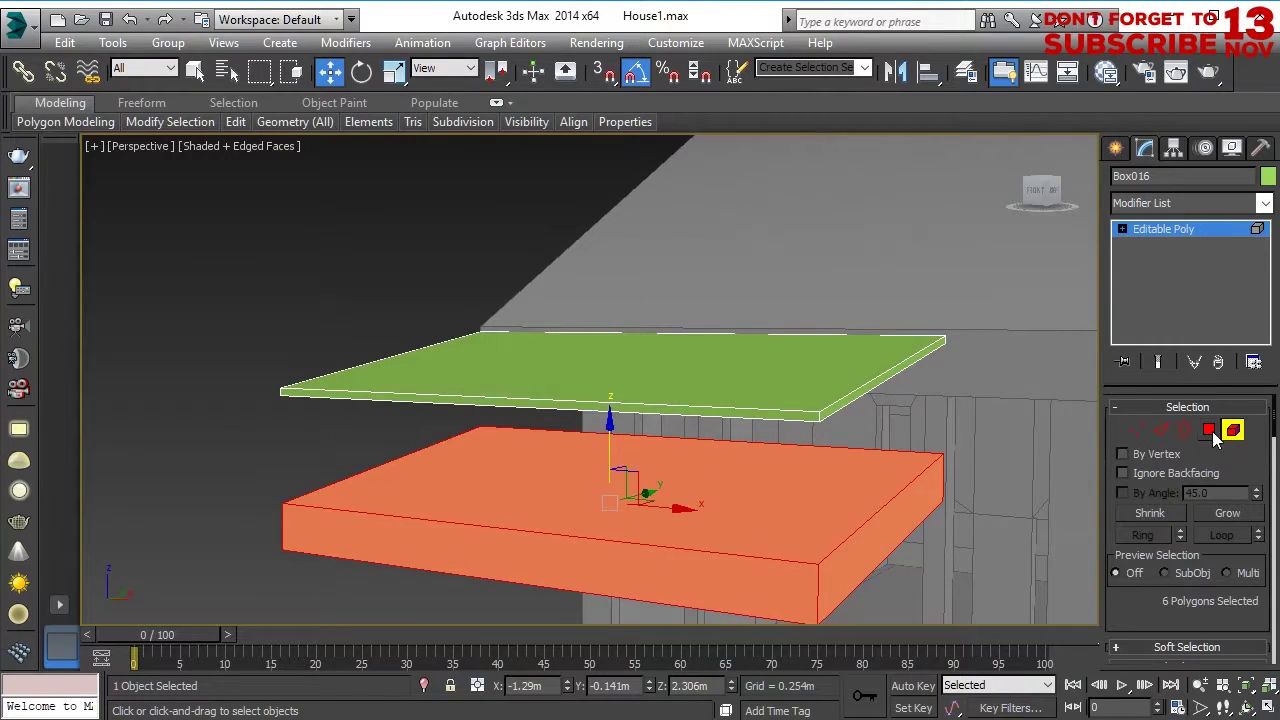
Select the top and bottom polygons of the lower element and inset them by 0.025 m.
alt+middle_drag(849, 531, 851, 429)
ctrl+click(851, 429)
alt+middle_drag(960, 530, 801, 454)
click(757, 466)
ctrl+click(723, 462)
middle_drag(723, 462, 754, 421)
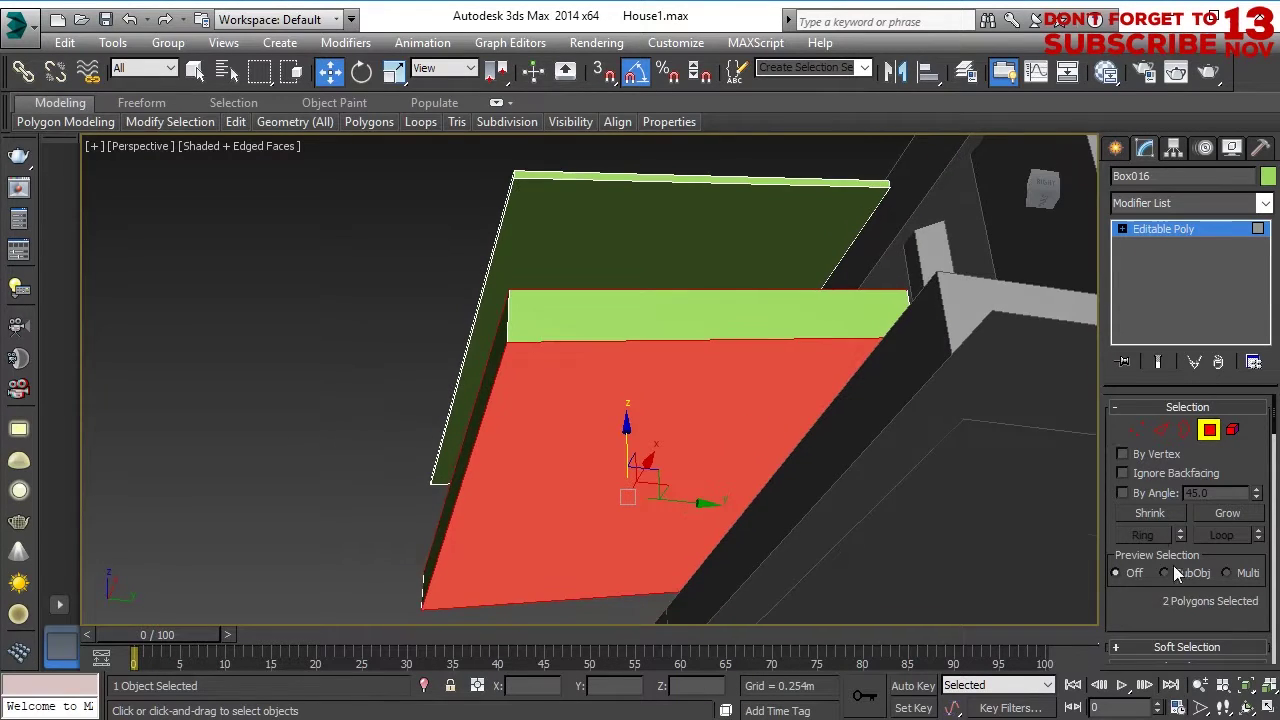
click(1255, 572)
alt+middle_drag(440, 430, 580, 410)
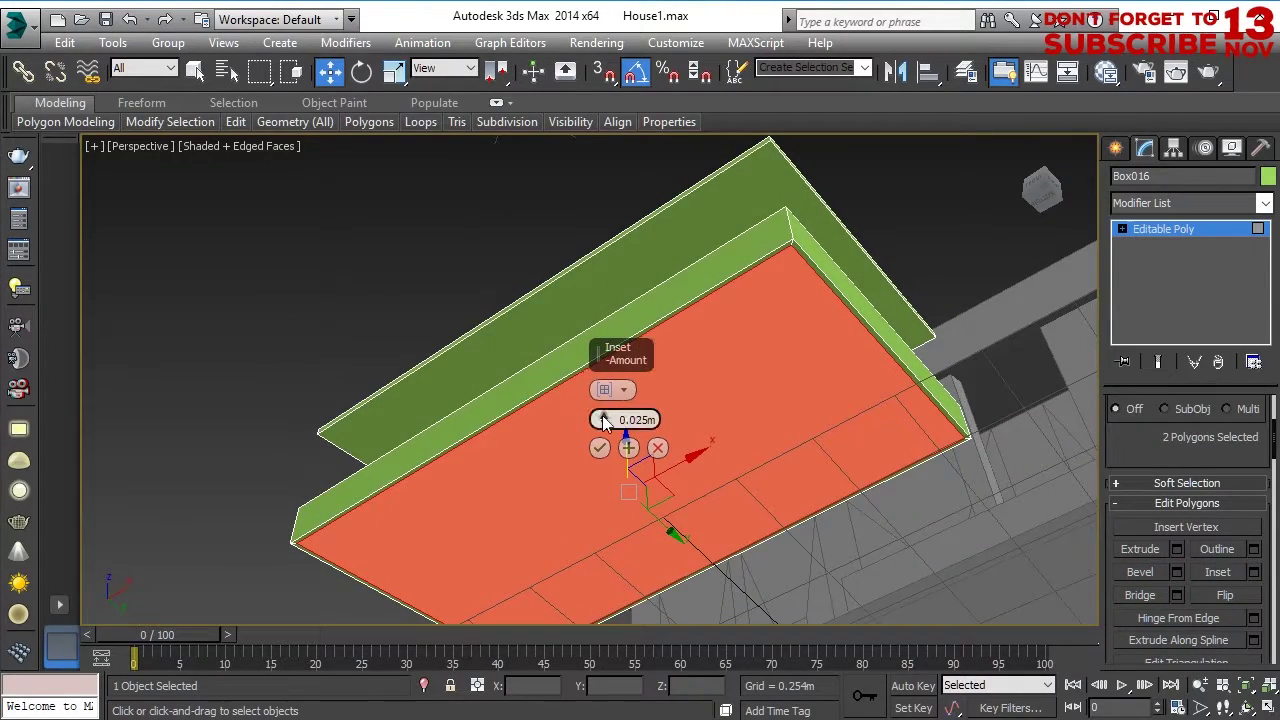
click(599, 447)
Open the inset area through the lower element to form a frame and remove its house-facing side.
drag(700, 486, 853, 541)
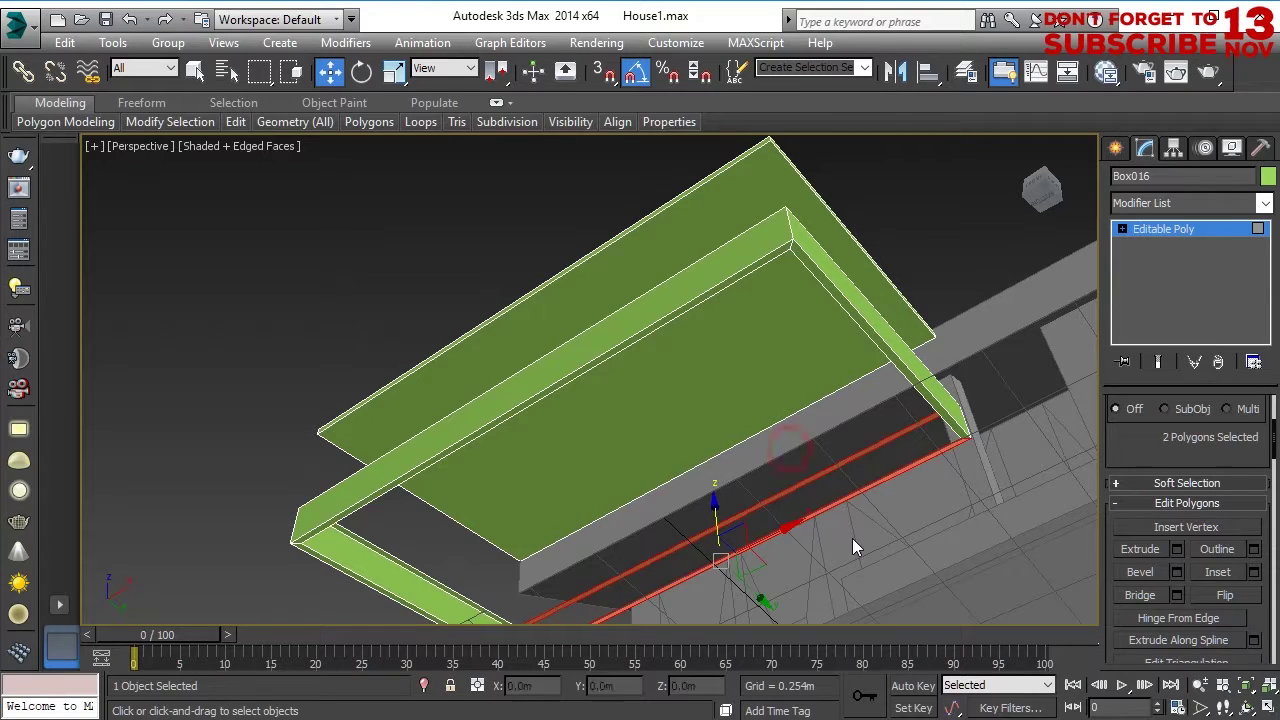
middle_drag(1008, 489, 1026, 417)
key(1)
alt+middle_drag(780, 420, 632, 482)
right_click(632, 482)
click(681, 538)
mouse_move(684, 536)
alt+middle_down()
mouse_move(721, 495)
mouse_move(642, 547)
mouse_move(666, 477)
mouse_move(883, 391)
alt+middle_up()
Select the house-side vertices of the slab and frame in Top view and align them along Y at the roof fascia.
key(t)
click(220, 148)
click(291, 309)
right_click(517, 334)
click(585, 388)
drag(594, 298, 633, 123)
key(p)
alt+middle_drag(603, 551, 345, 400)
click(222, 151)
click(275, 186)
alt+middle_drag(400, 369, 540, 354)
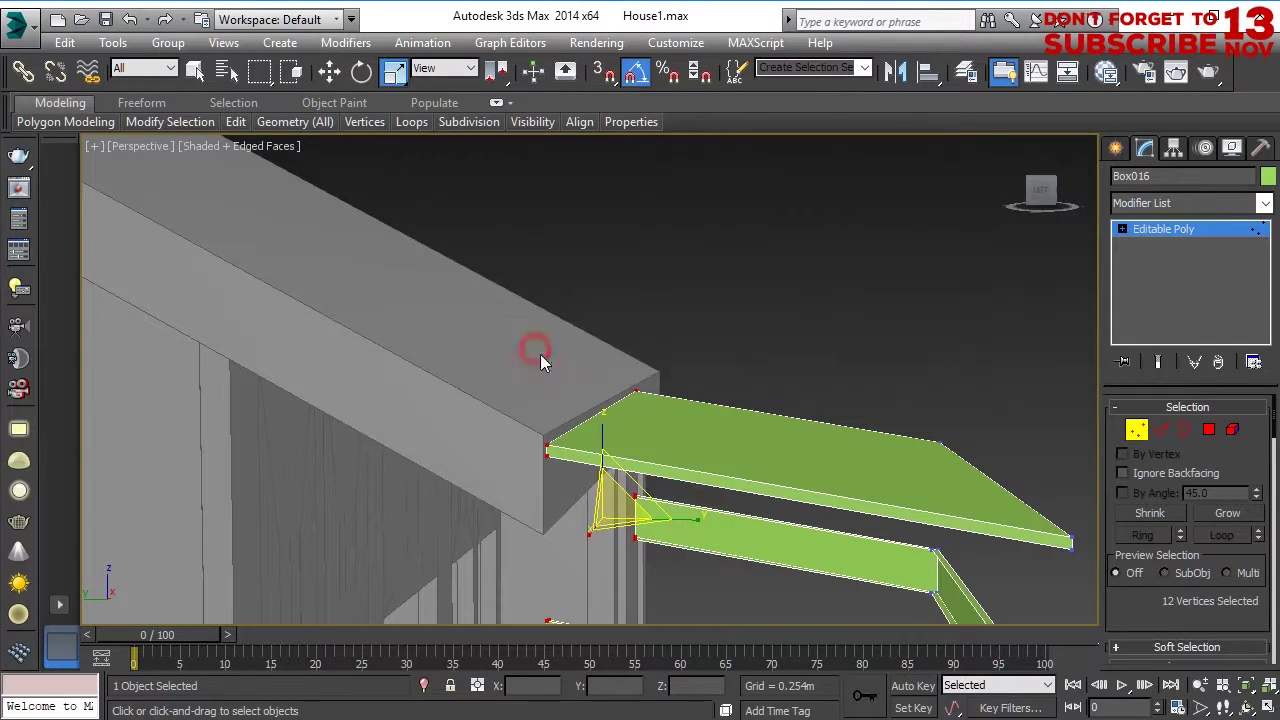
key(w)
alt+middle_drag(601, 435, 760, 330)
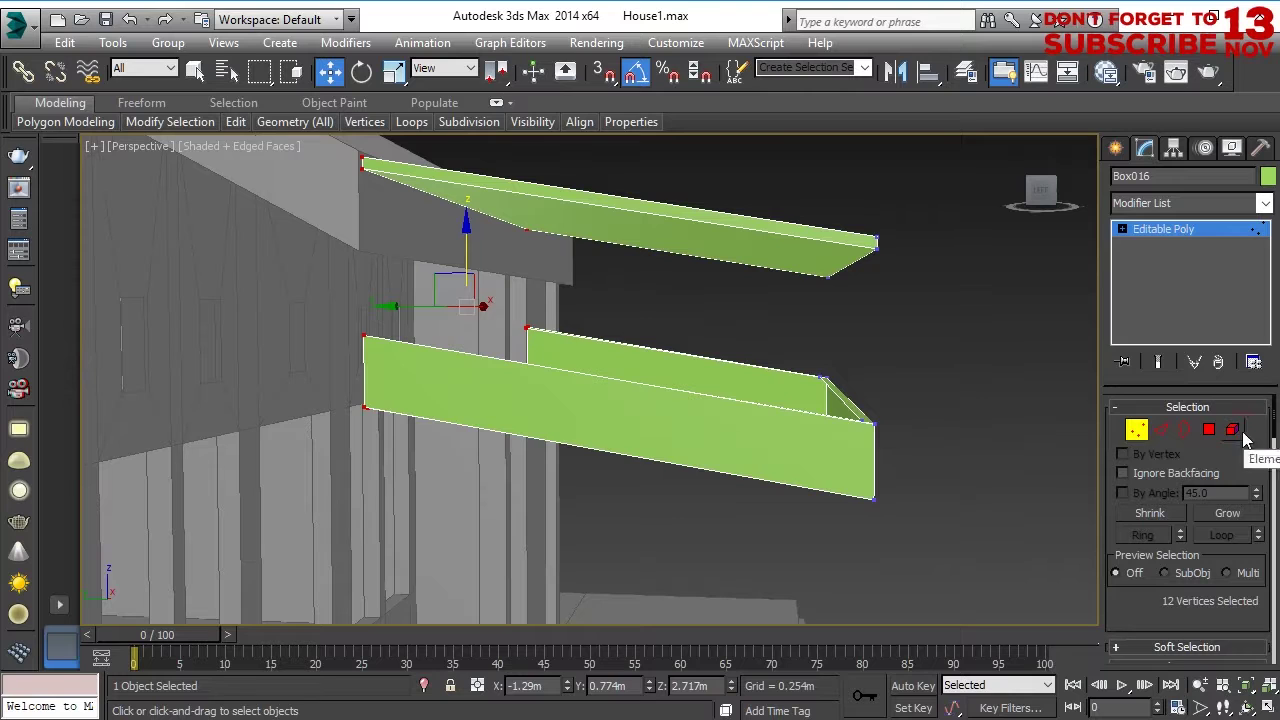
Pick the lower frame's narrow top rim polygons along its front and its negative-X side.
click(1232, 429)
click(732, 364)
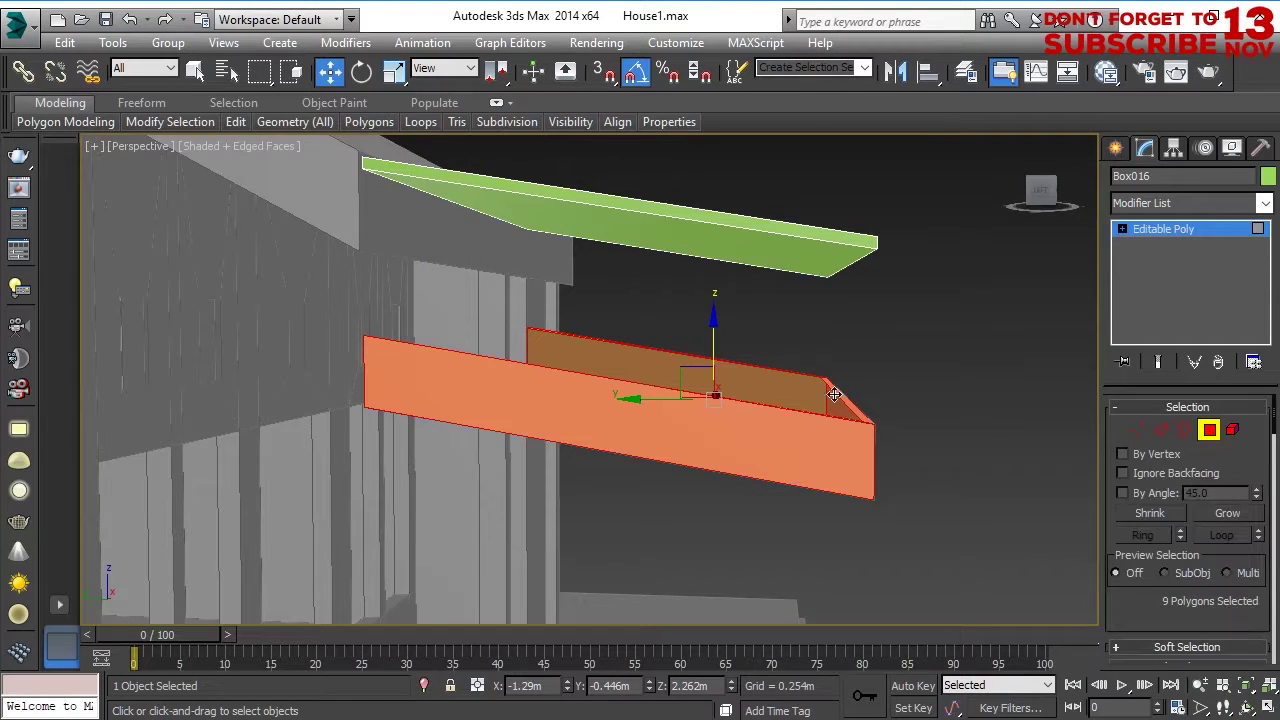
click(834, 395)
alt+middle_drag(834, 395, 837, 487)
alt+middle_drag(819, 337, 640, 452)
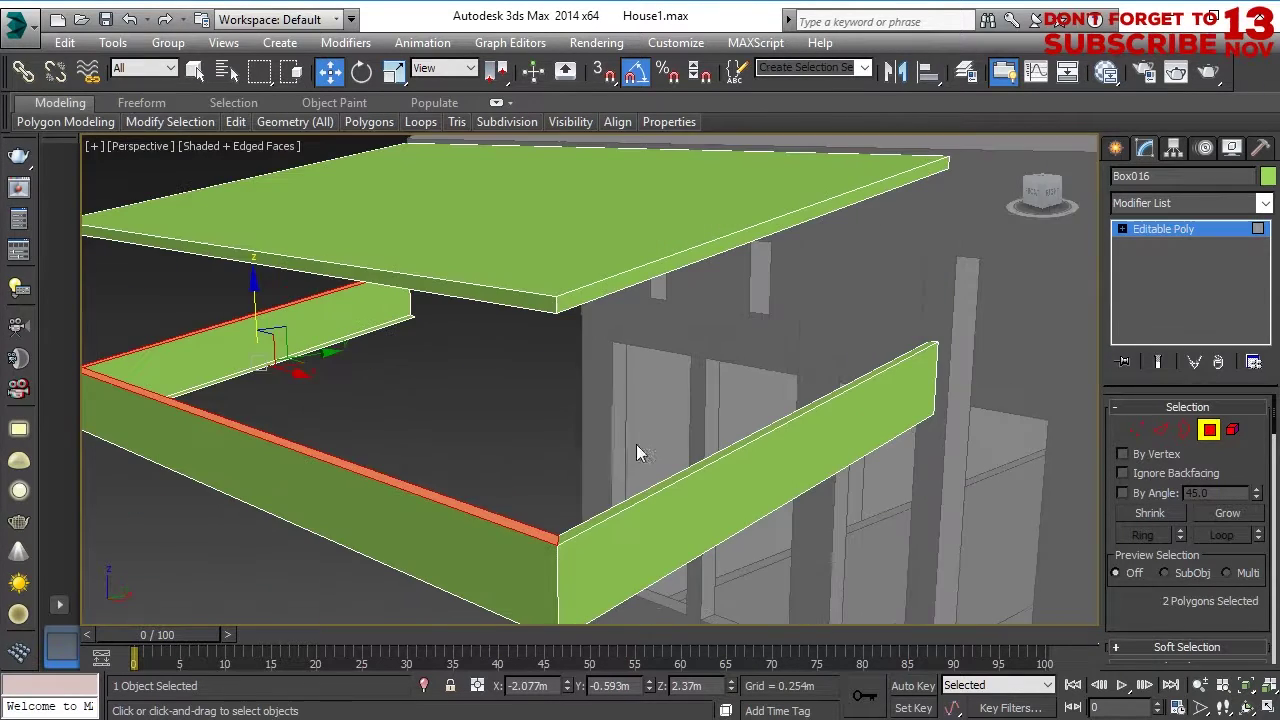
alt+middle_drag(732, 453, 320, 420)
Select the lower frame's narrow top rim polygons along its front and positive-X side.
key(2)
scroll(1155, 620, down, 3)
click(1155, 643)
alt+middle_drag(572, 382, 612, 374)
click(572, 332)
alt+middle_drag(430, 365, 567, 385)
ctrl+click(494, 329)
alt+middle_drag(494, 329, 672, 292)
alt+middle_drag(622, 353, 1073, 380)
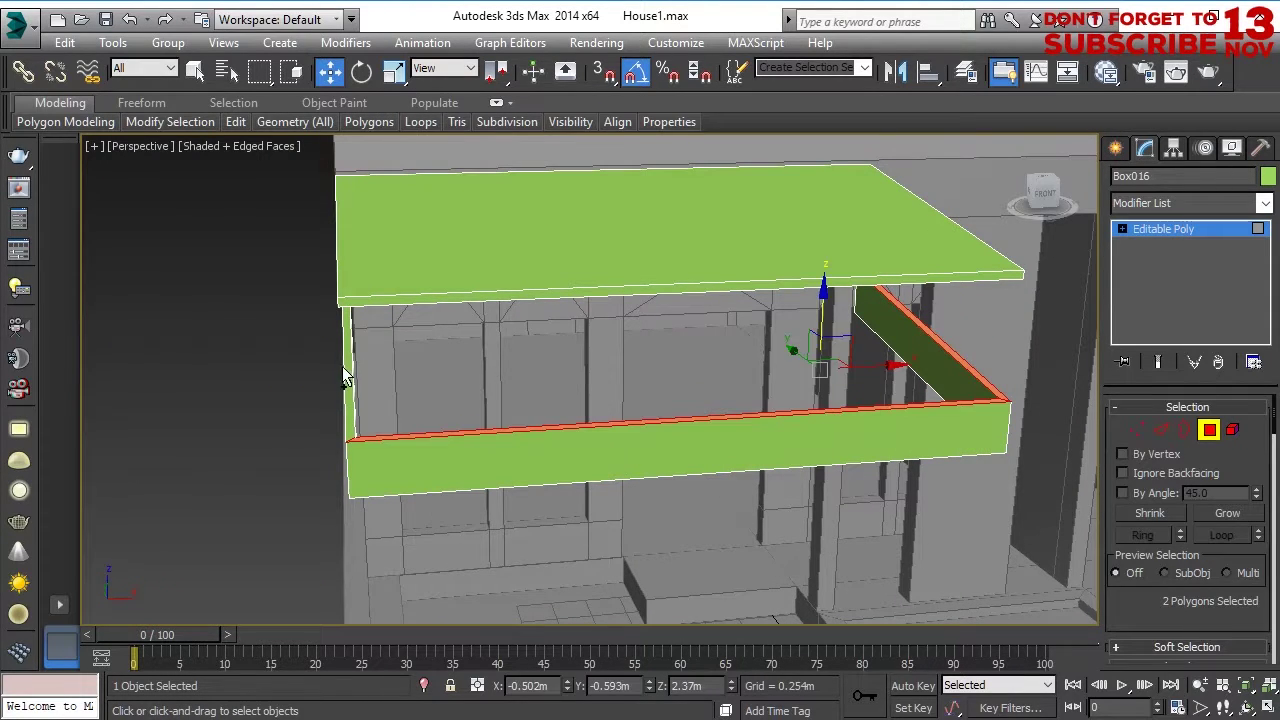
click(442, 404)
alt+middle_drag(442, 404, 528, 367)
Select the whole frame element and raise it against the underside of the canopy slab.
click(1232, 430)
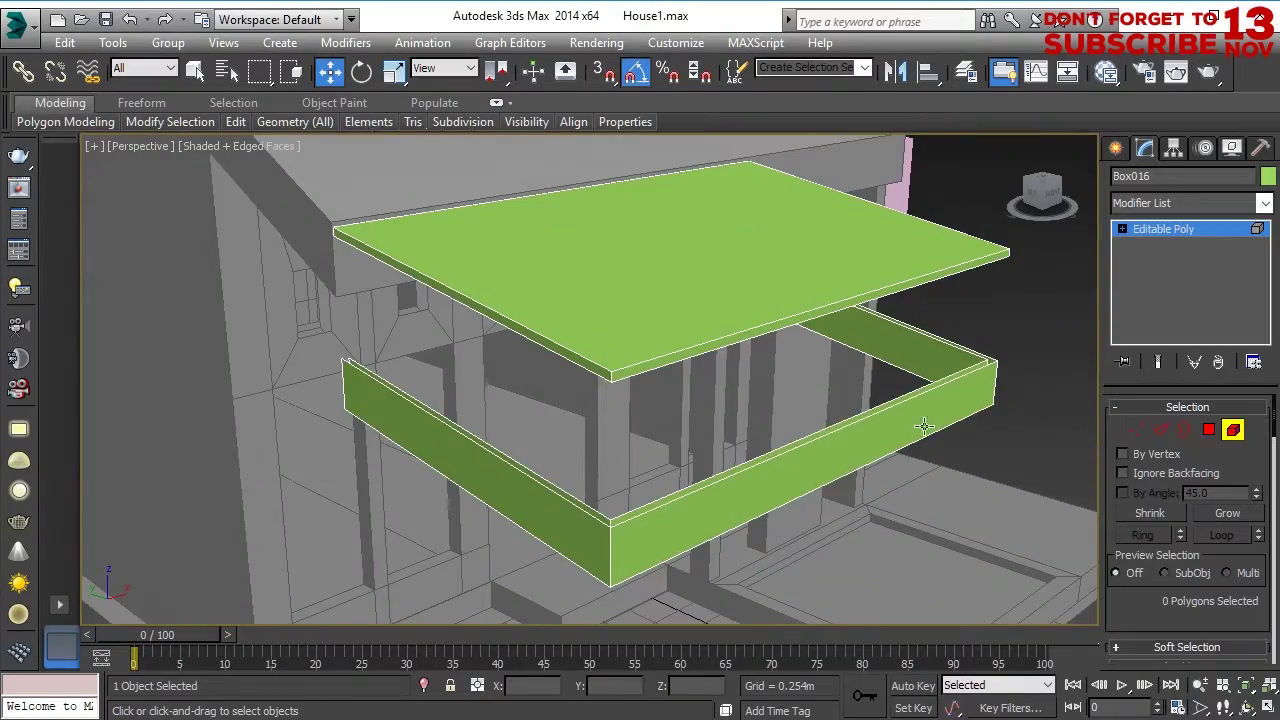
click(920, 421)
alt+middle_drag(747, 279, 637, 591)
key(5)
scroll(637, 591, up, 3)
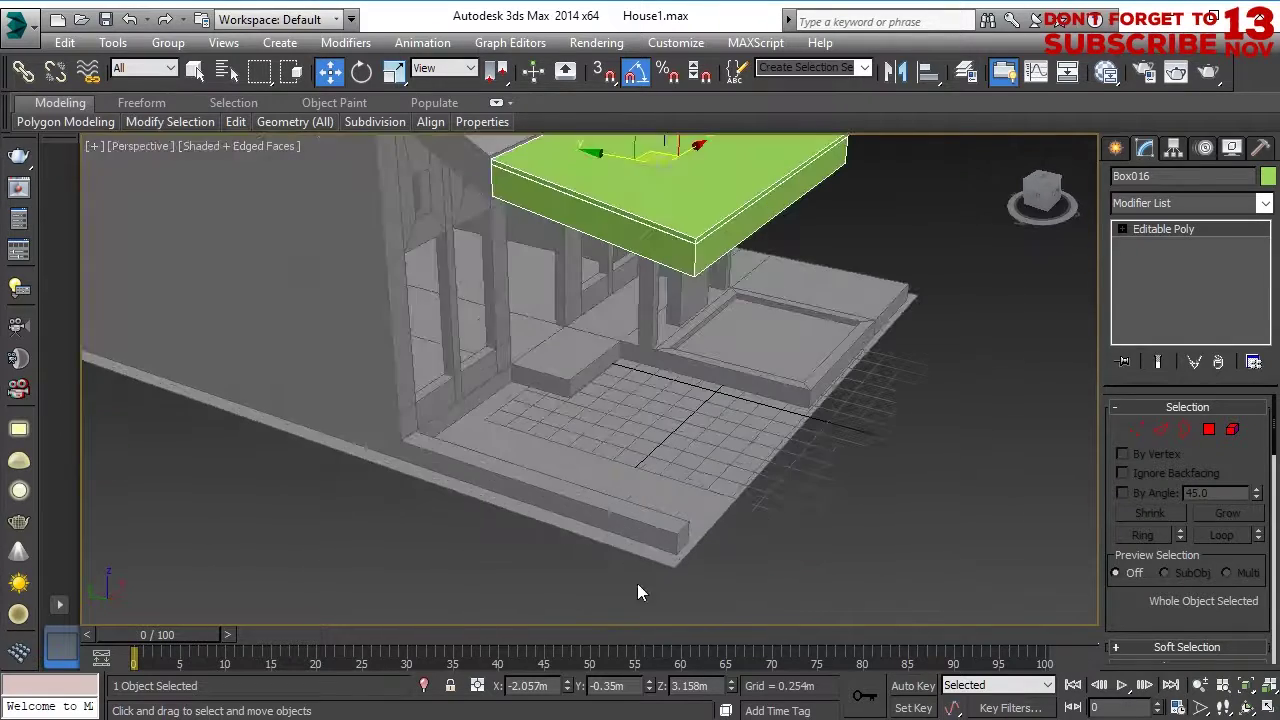
Create a tall, thin box post and place it over the front end of the low side wall.
click(1115, 148)
alt+middle_drag(745, 508, 643, 498)
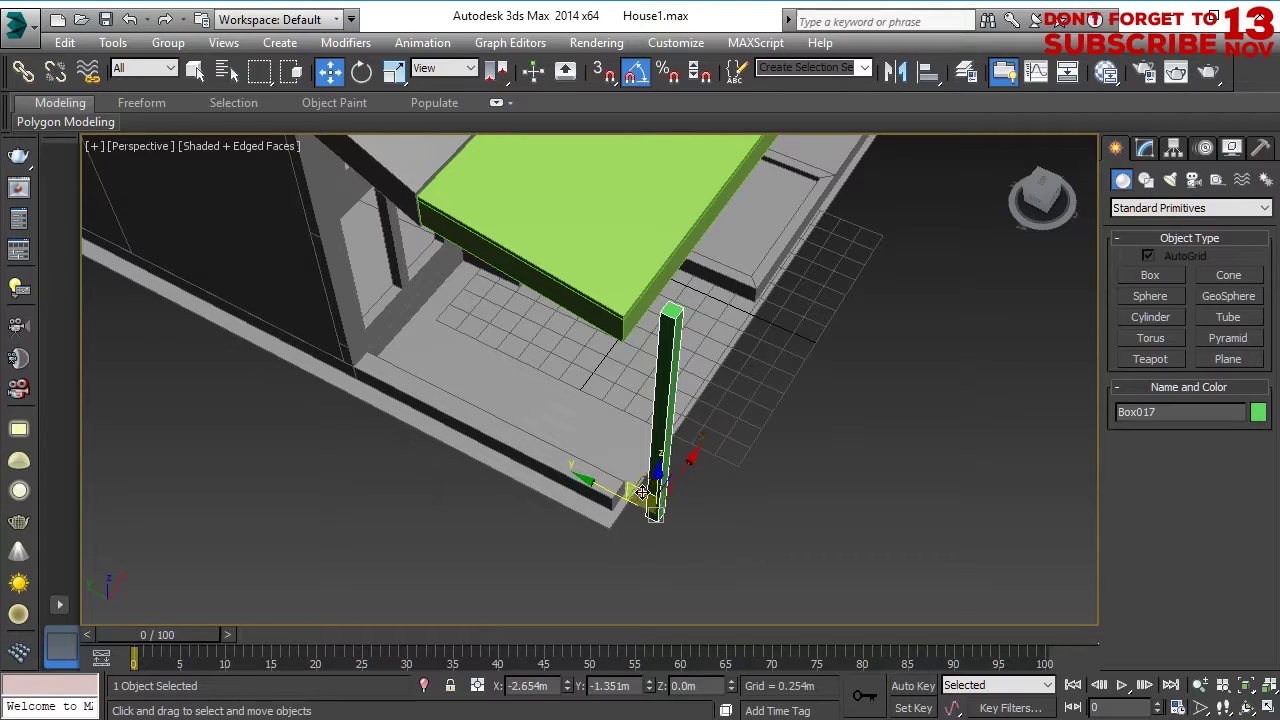
drag(597, 461, 600, 463)
scroll(614, 488, up, 5)
scroll(614, 488, down, 2)
alt+middle_drag(614, 488, 589, 440)
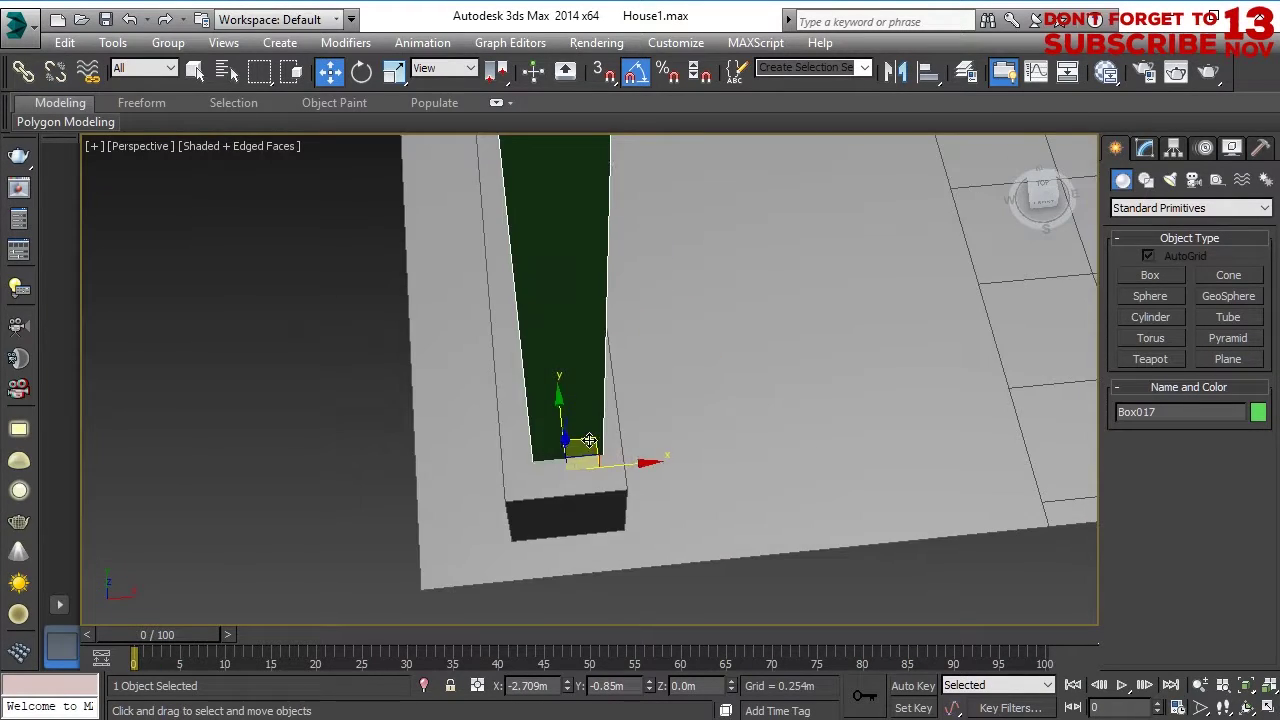
drag(587, 450, 587, 450)
Raise the post onto the top of the side wall, to Z about 0.21 m.
scroll(590, 455, down, 3)
alt+middle_drag(590, 478, 643, 443)
scroll(643, 443, down, 4)
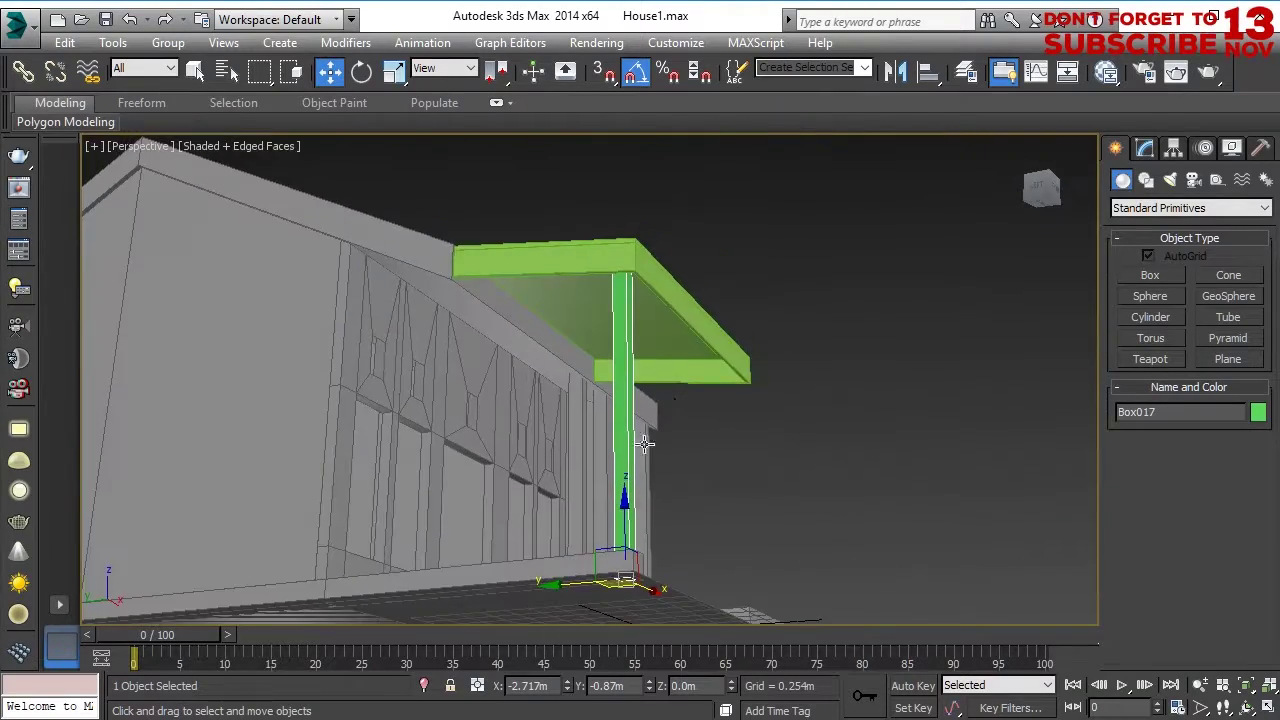
scroll(601, 589, up, 3)
scroll(601, 589, up, 3)
alt+middle_drag(601, 400, 620, 446)
scroll(620, 446, down, 3)
drag(553, 450, 559, 329)
scroll(572, 345, down, 8)
Convert the post to an editable poly and adjust its top vertices vertically to meet the canopy's underside.
right_click(573, 396)
mouse_move(735, 583)
click(800, 597)
key(1)
alt+middle_drag(690, 480, 685, 430)
drag(540, 285, 632, 343)
alt+middle_drag(632, 343, 640, 300)
drag(584, 238, 584, 272)
alt+middle_drag(640, 360, 735, 360)
click(1136, 429)
Copy the post along X to the opposite front corner of the canopy.
alt+middle_drag(760, 440, 540, 536)
scroll(643, 517, up, 3)
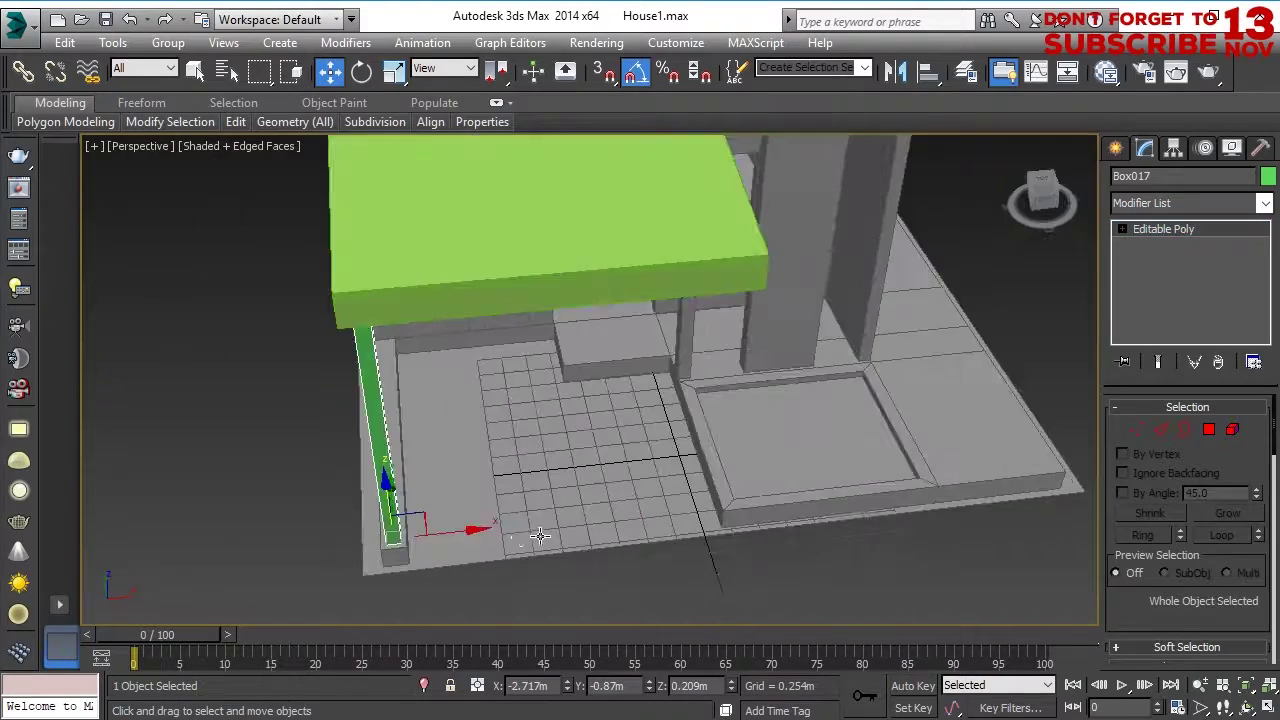
shift+drag(803, 505, 800, 504)
click(642, 457)
Scale the floor recess's inner vertices to 95% in X and Y in Top view to widen its rim.
alt+middle_drag(760, 470, 700, 490)
scroll(700, 490, up, 4)
mouse_move(820, 470)
middle_down()
mouse_move(700, 523)
mouse_move(654, 511)
mouse_move(632, 409)
middle_up()
scroll(700, 523, up, 3)
scroll(654, 511, down, 4)
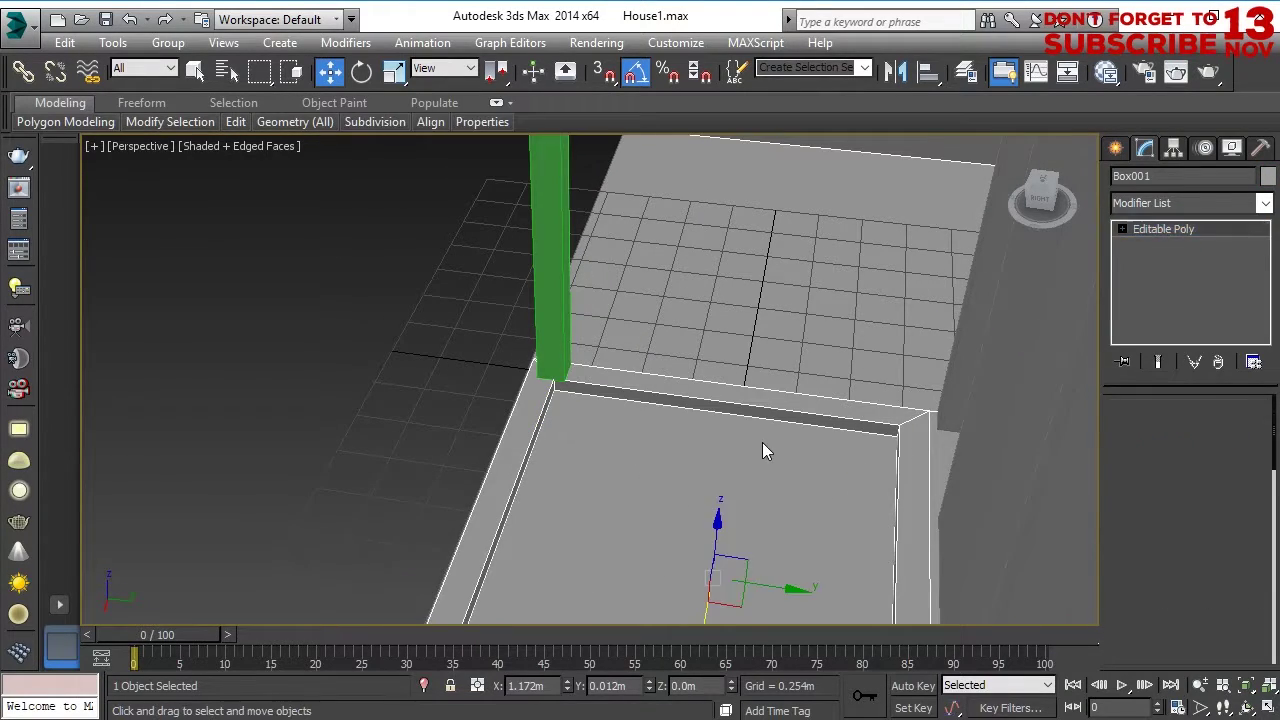
key(t)
scroll(712, 342, up, 5)
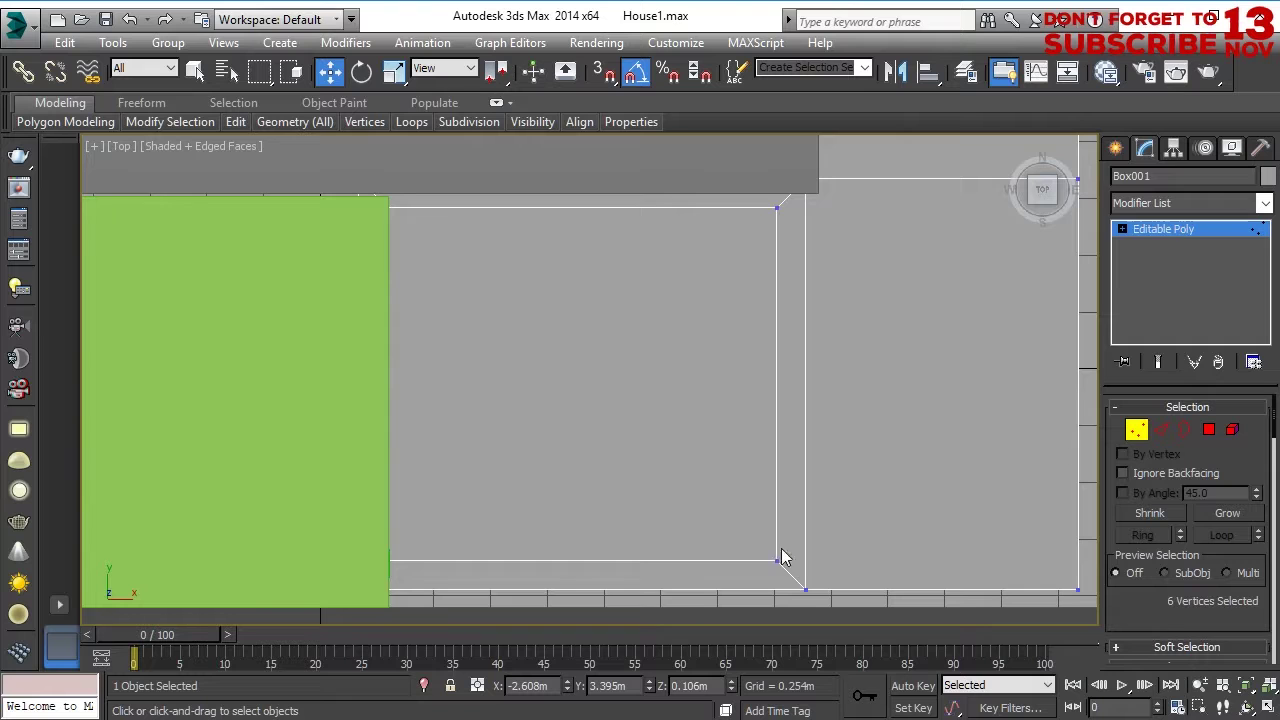
right_click(549, 294)
click(612, 349)
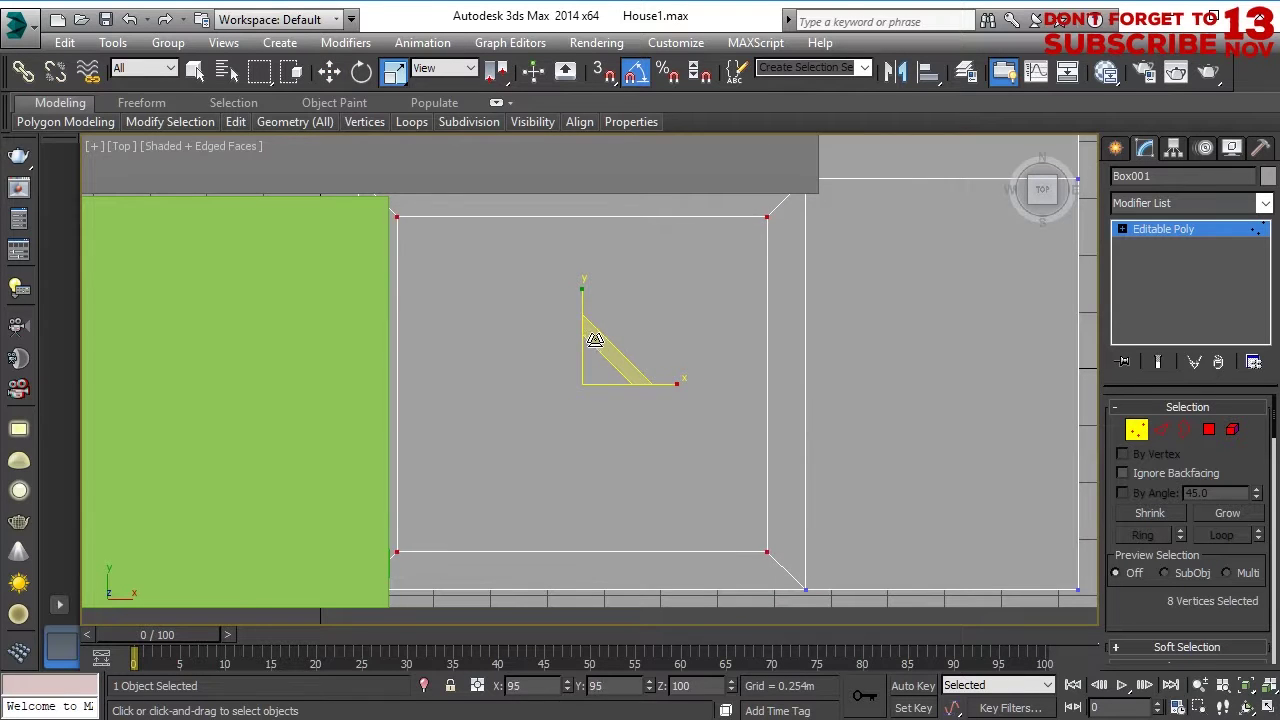
click(1141, 432)
Move the copied post along X onto the corner of the recess rim, to X about 0.265 m.
key(p)
alt+middle_drag(491, 477, 440, 370)
click(254, 334)
right_click(256, 336)
click(297, 362)
scroll(304, 374, down, 4)
drag(305, 375, 319, 377)
alt+middle_drag(319, 377, 412, 310)
scroll(414, 371, down, 6)
scroll(400, 455, up, 7)
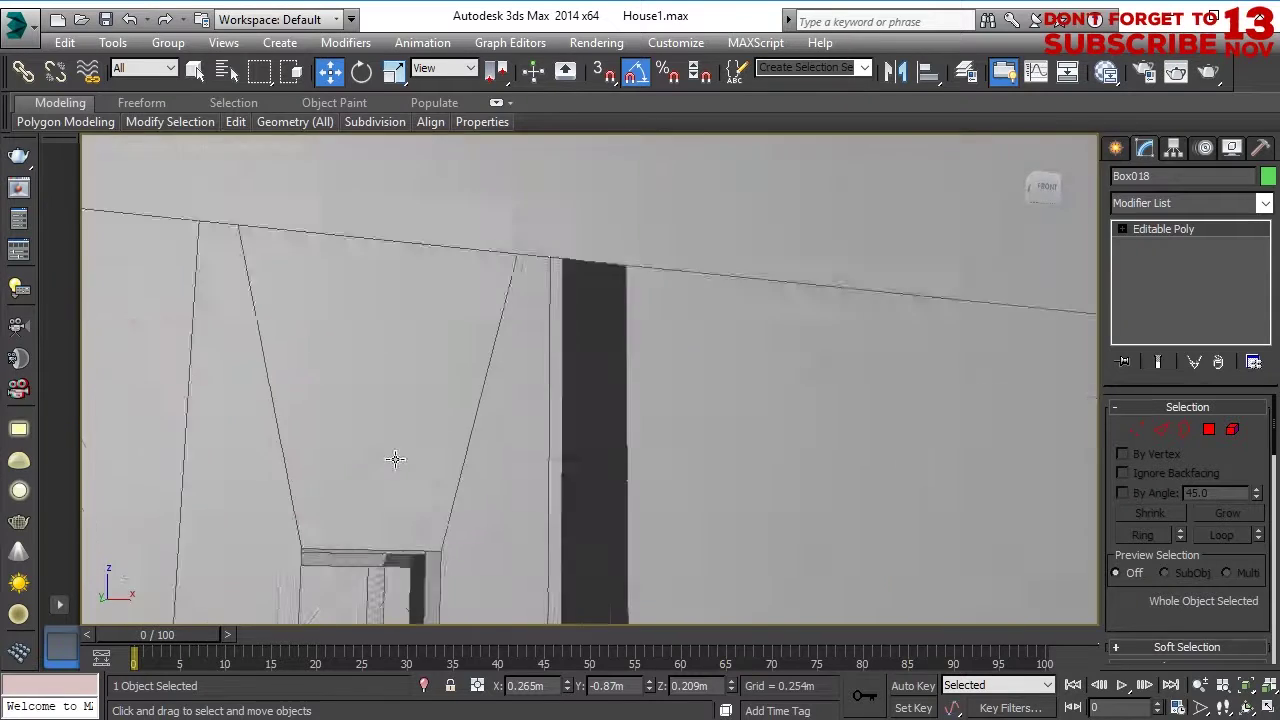
scroll(420, 458, down, 2)
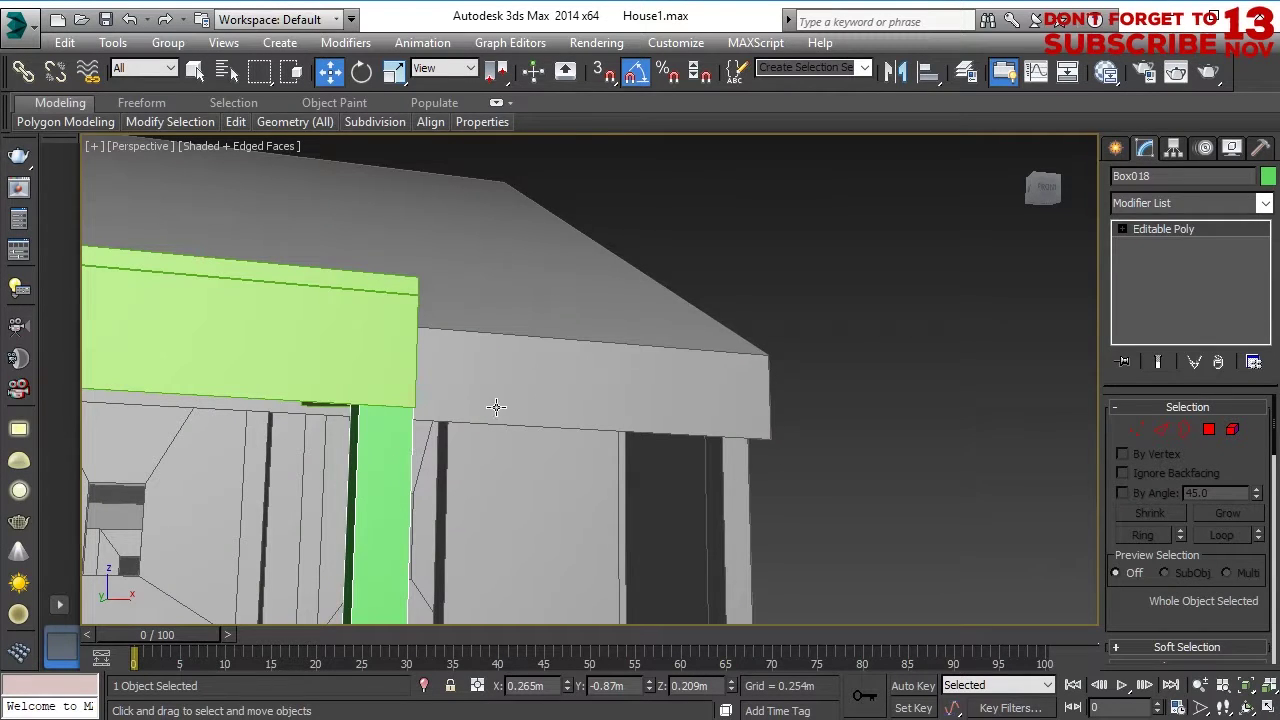
Move the canopy's positive-X end vertices along X to line up with the copied post.
alt+middle_drag(496, 407, 415, 402)
click(386, 336)
alt+middle_drag(386, 336, 521, 362)
key(1)
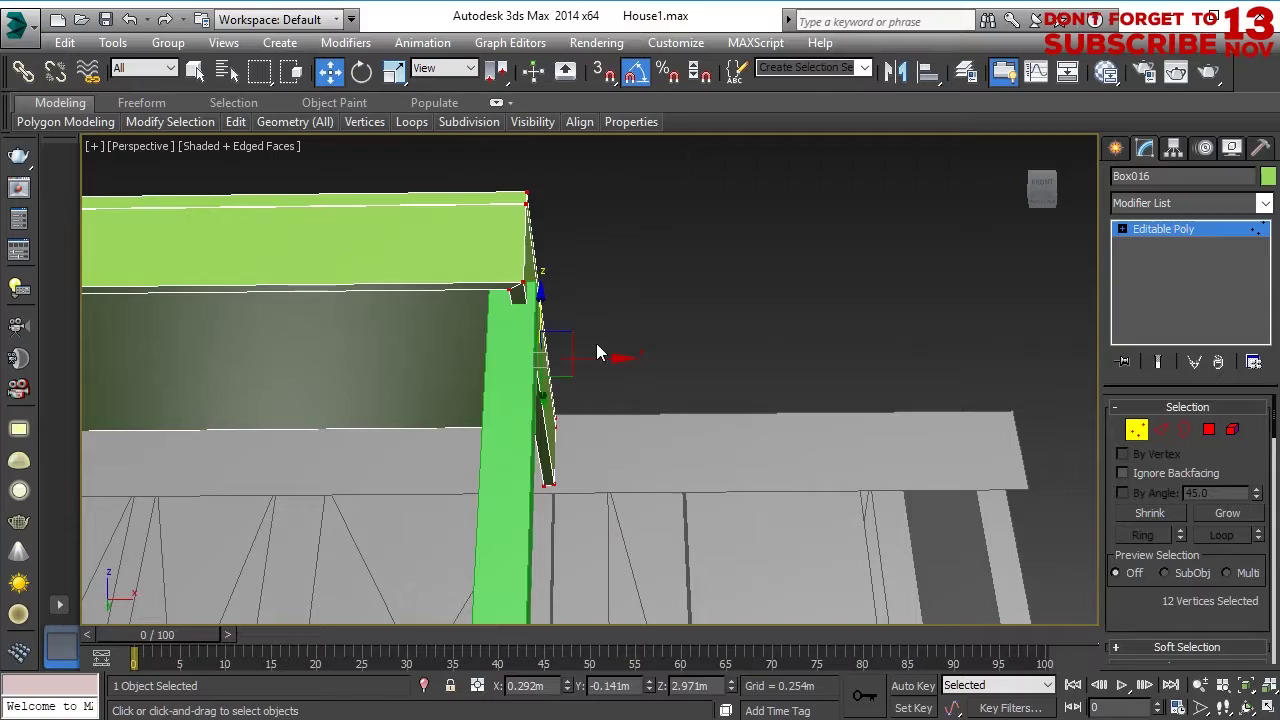
drag(622, 358, 625, 358)
alt+middle_drag(625, 358, 480, 389)
scroll(490, 320, down, 5)
alt+middle_drag(497, 303, 480, 345)
click(1137, 430)
Copy the two front posts along Y and position the copies under the canopy's house-side end.
click(570, 476)
alt+middle_drag(570, 476, 860, 440)
drag(870, 430, 1015, 457)
alt+middle_drag(1015, 457, 778, 398)
drag(527, 386, 522, 386)
alt+middle_drag(667, 458, 638, 500)
drag(535, 341, 542, 343)
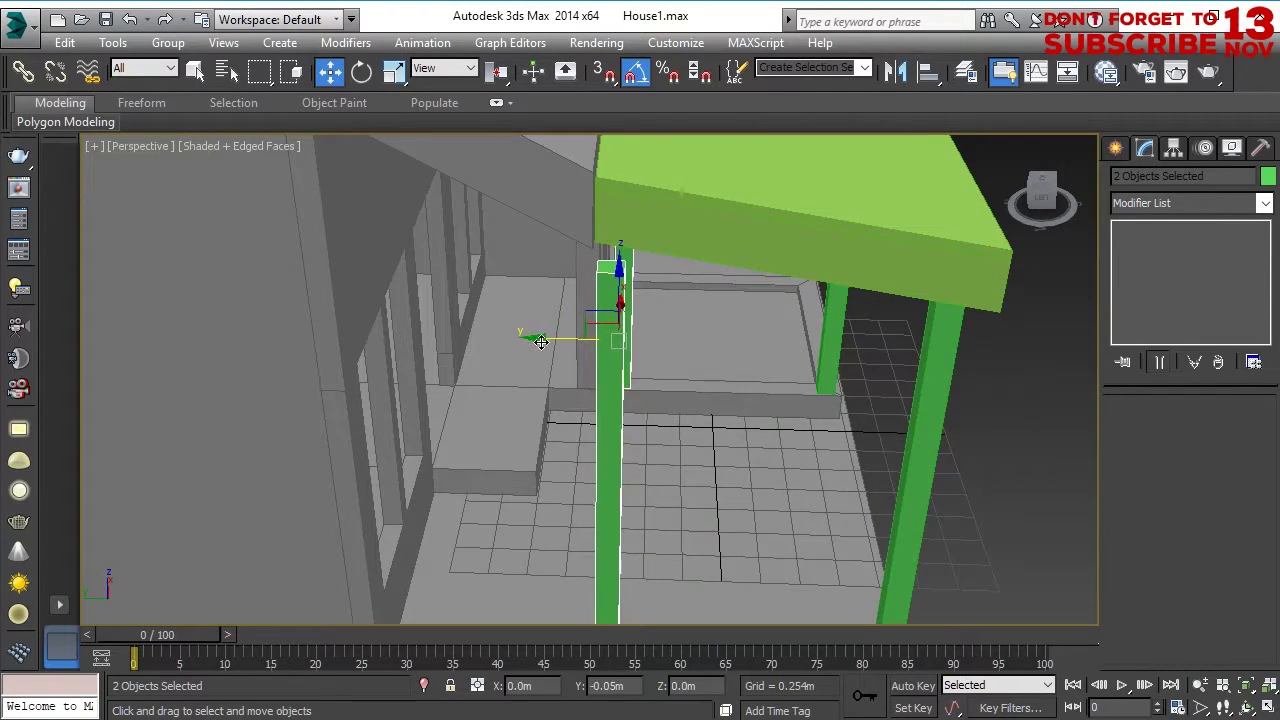
Delete the copied house-side post on the positive-X side.
alt+middle_drag(590, 440, 650, 385)
click(660, 383)
key(Delete)
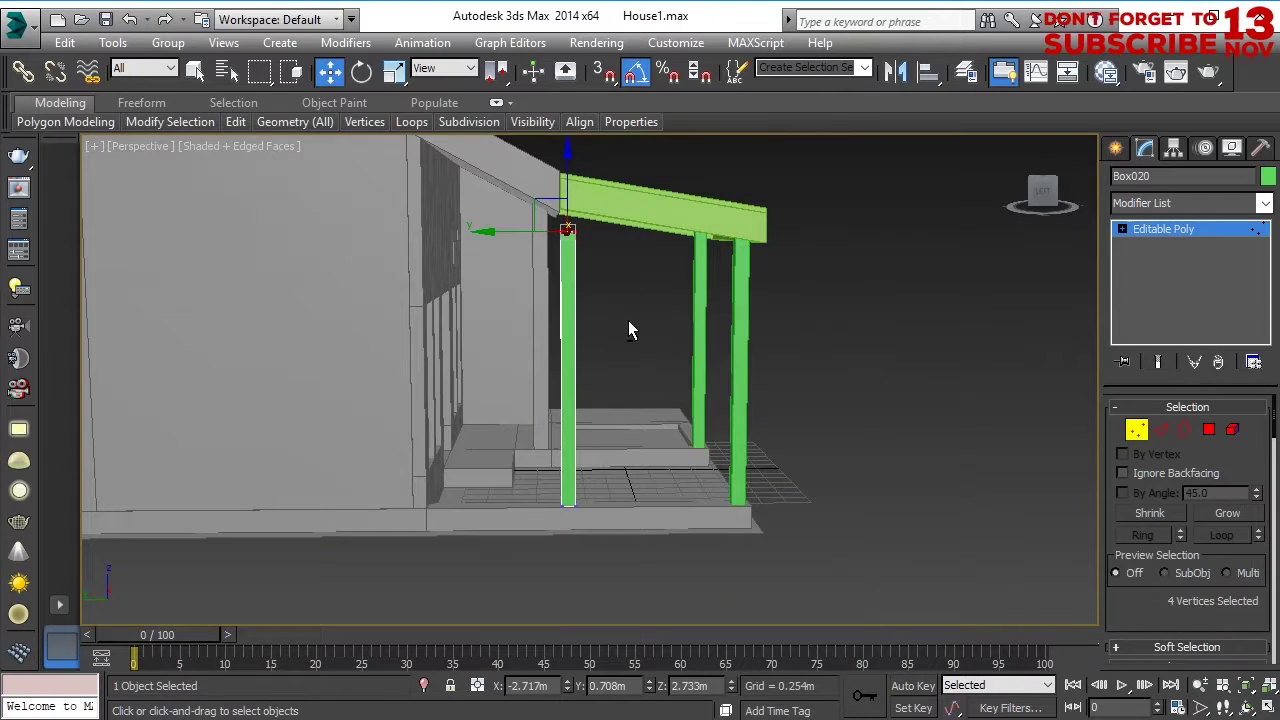
Raise the remaining house-side post's top vertices to the canopy's underside, at Z about 3.22 m.
drag(573, 122, 573, 97)
alt+middle_drag(608, 258, 600, 440)
scroll(590, 430, up, 6)
middle_drag(507, 340, 453, 271)
scroll(453, 271, down, 5)
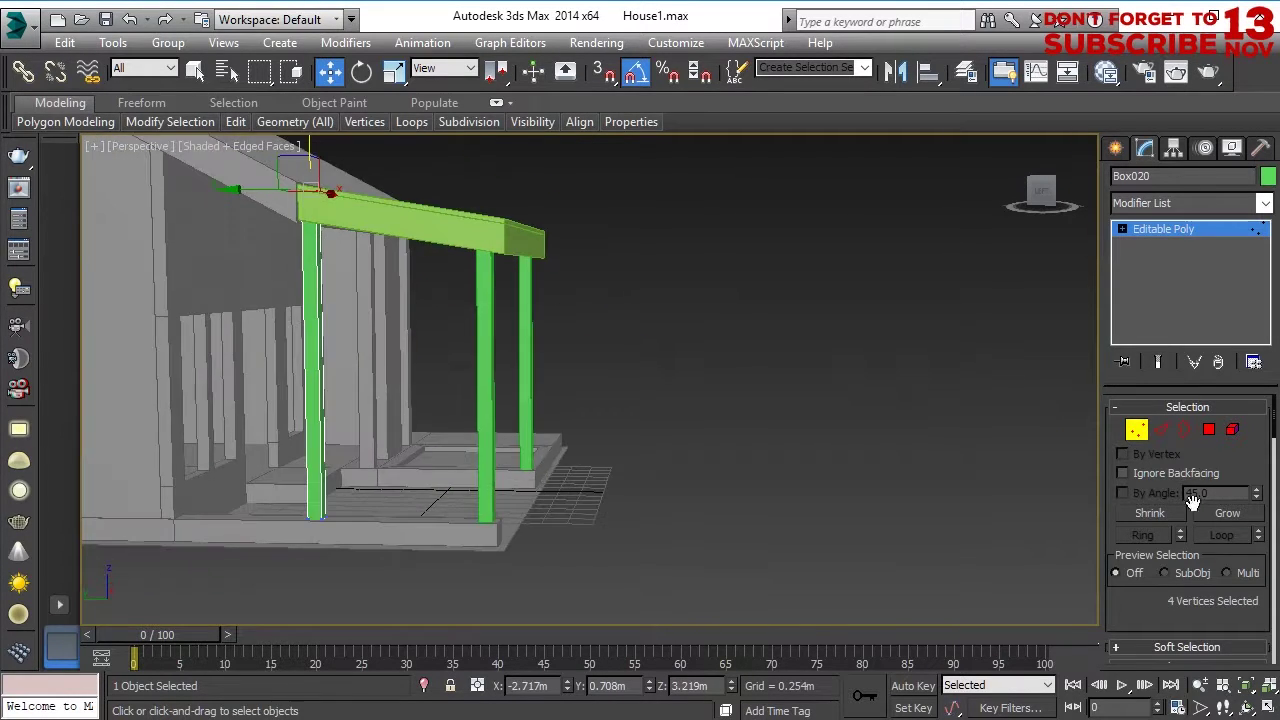
Attach the front posts to the house-side post and select the two front posts' top vertices.
scroll(1165, 595, down, 6)
scroll(1170, 597, down, 3)
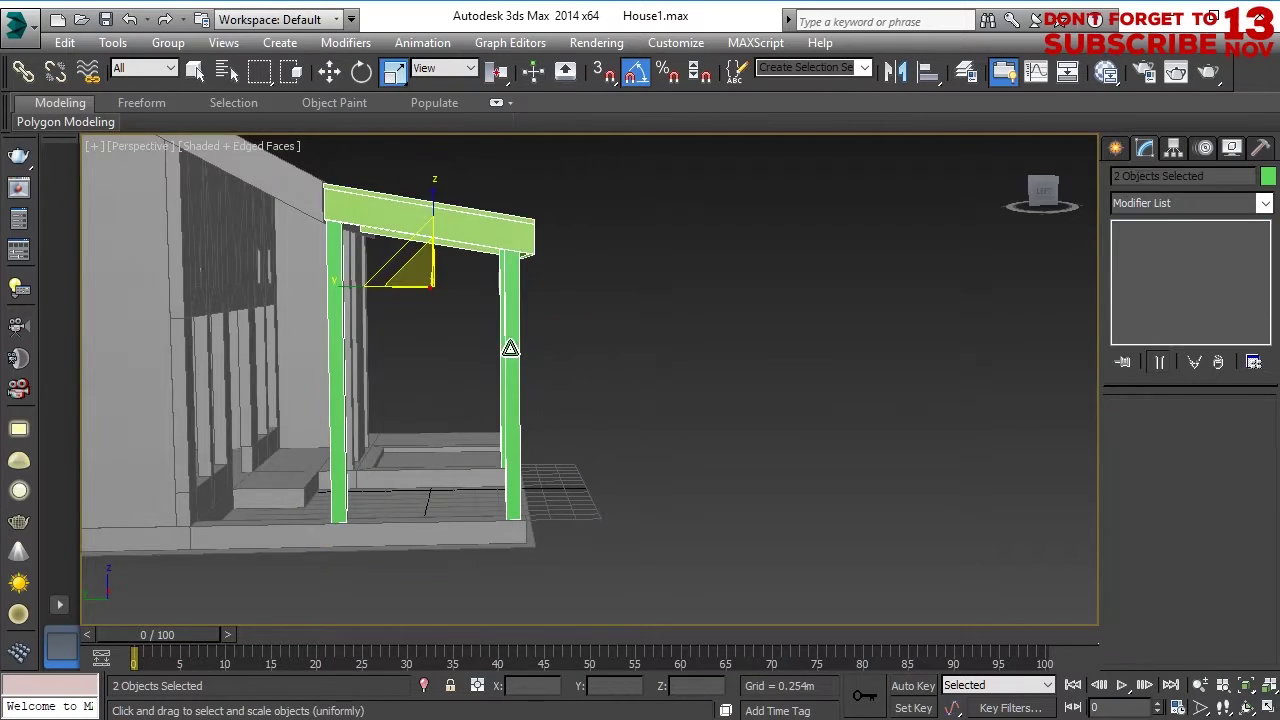
click(510, 348)
alt+middle_drag(574, 339, 655, 336)
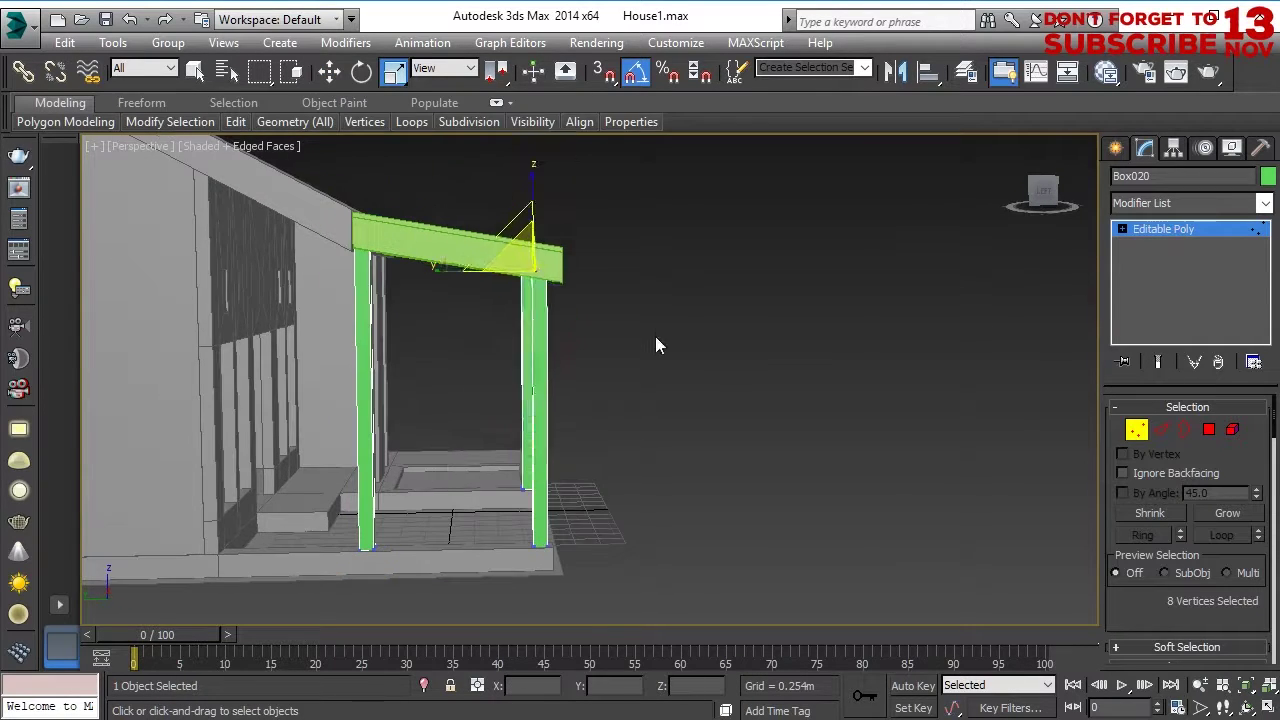
key(w)
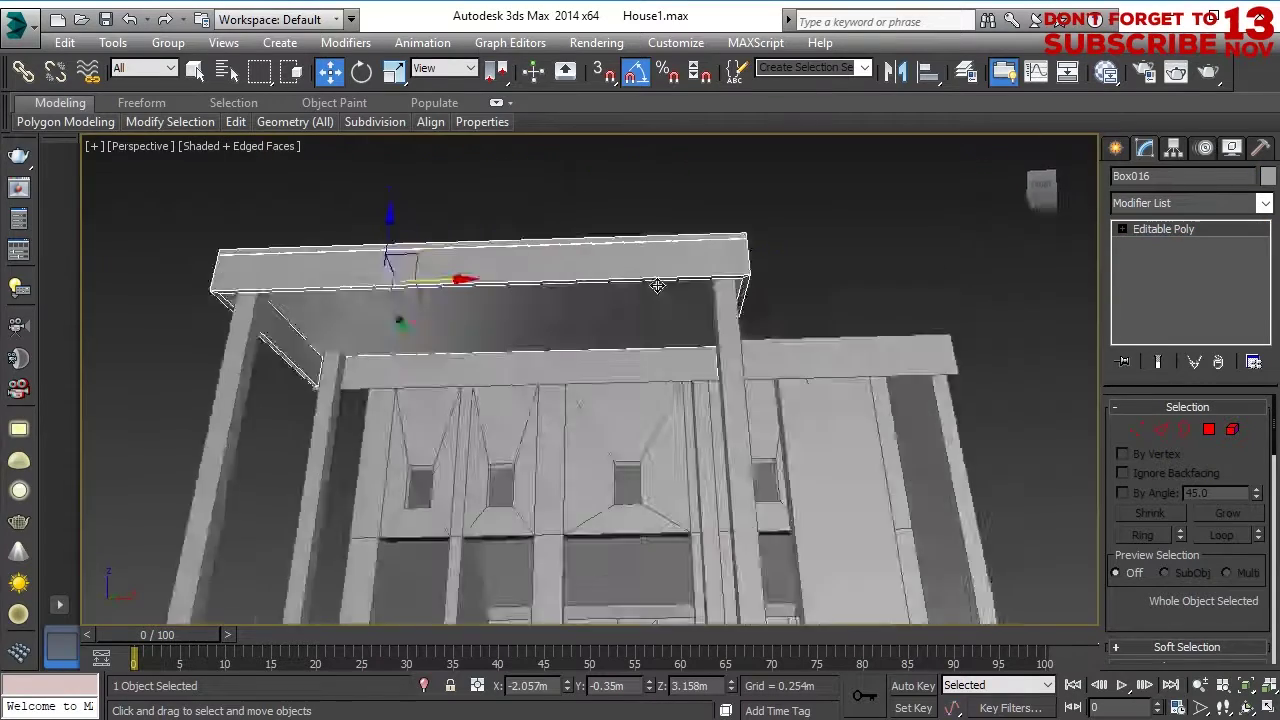
Select the polygons of the canopy frame's front board and delete them.
alt+middle_drag(657, 286, 836, 352)
click(1208, 431)
click(512, 289)
alt+middle_drag(512, 289, 886, 326)
ctrl+click(604, 297)
ctrl+click(627, 311)
key(Delete)
Select the vertical edges at the front ends of the canopy's two side boards.
click(1161, 430)
click(292, 222)
click(826, 338)
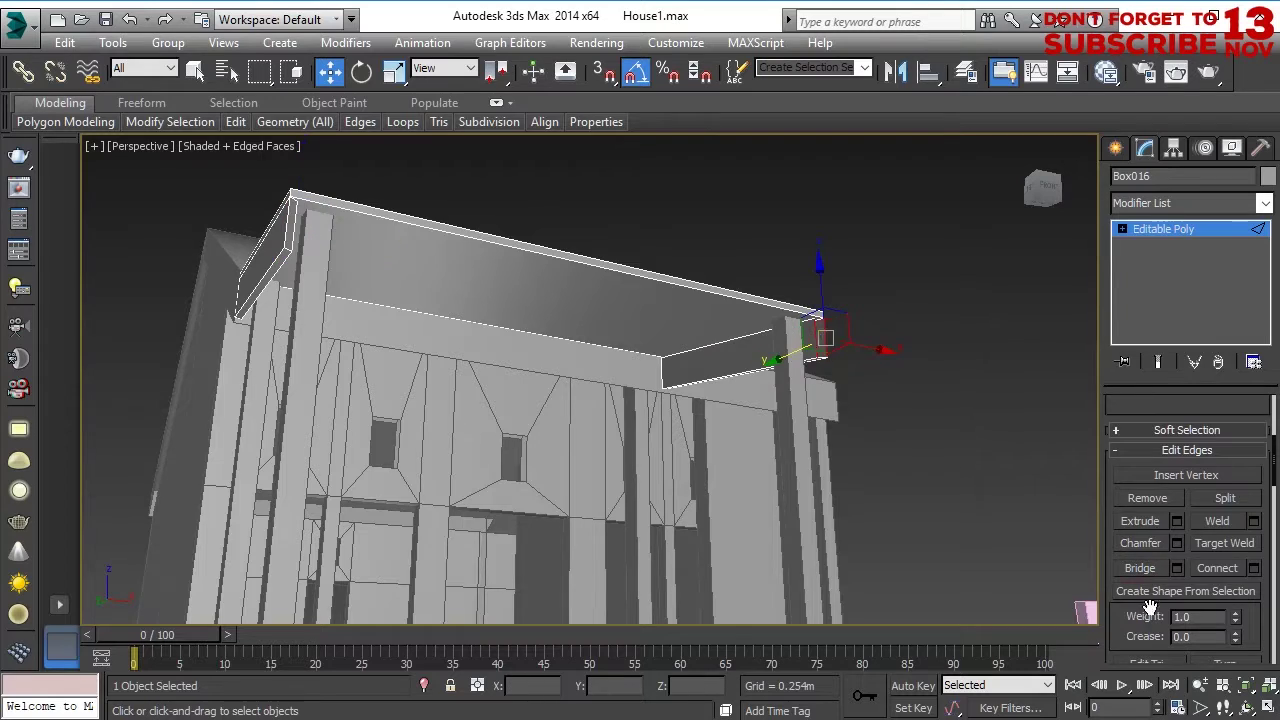
alt+middle_drag(822, 345, 818, 413)
Select the front-end vertices of the canopy slab and both side boards.
key(1)
drag(856, 288, 808, 393)
alt+middle_drag(808, 393, 880, 385)
ctrl+drag(465, 318, 520, 445)
alt+middle_drag(520, 440, 677, 425)
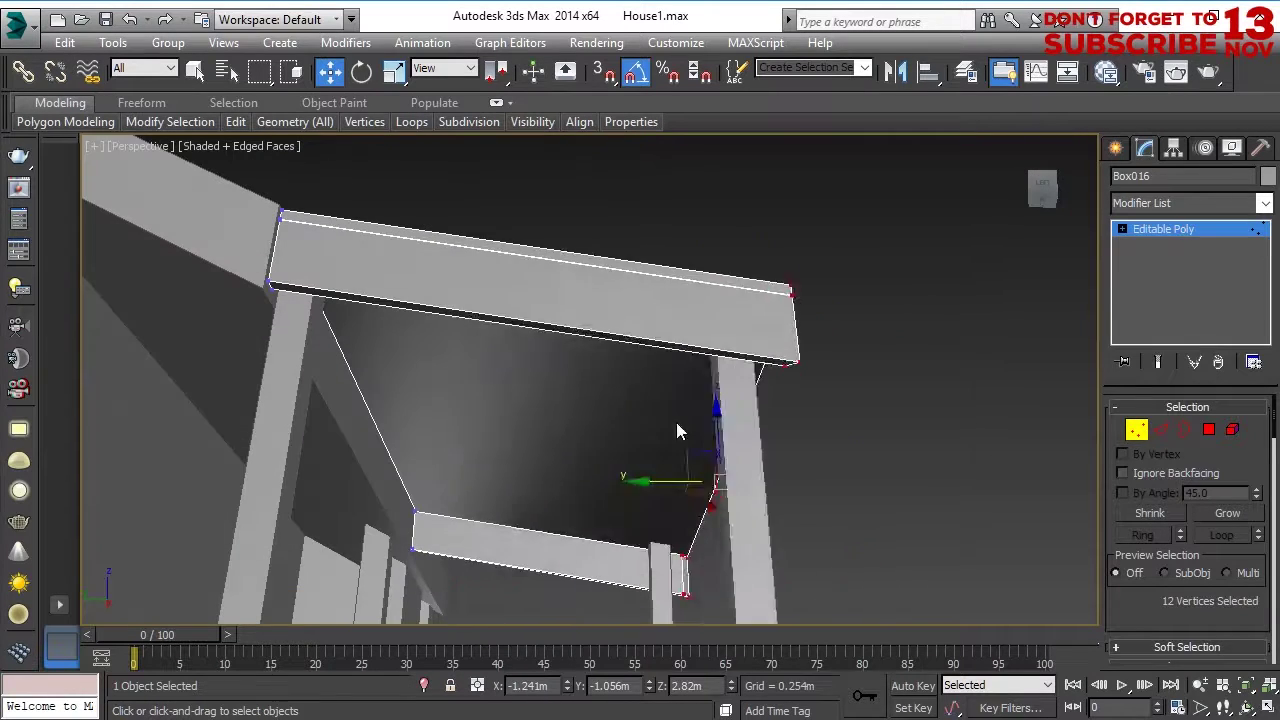
Move the selected front vertices of the canopy outward from the house in Left view.
key(r)
alt+middle_drag(660, 480, 797, 448)
alt+middle_drag(372, 398, 580, 410)
key(f)
key(l)
scroll(567, 256, up, 6)
scroll(720, 375, down, 4)
key(w)
drag(717, 309, 746, 314)
Select the canopy's house-side vertices in Left view and move them flush against the roof fascia.
scroll(234, 326, up, 4)
drag(277, 182, 395, 415)
drag(390, 274, 374, 264)
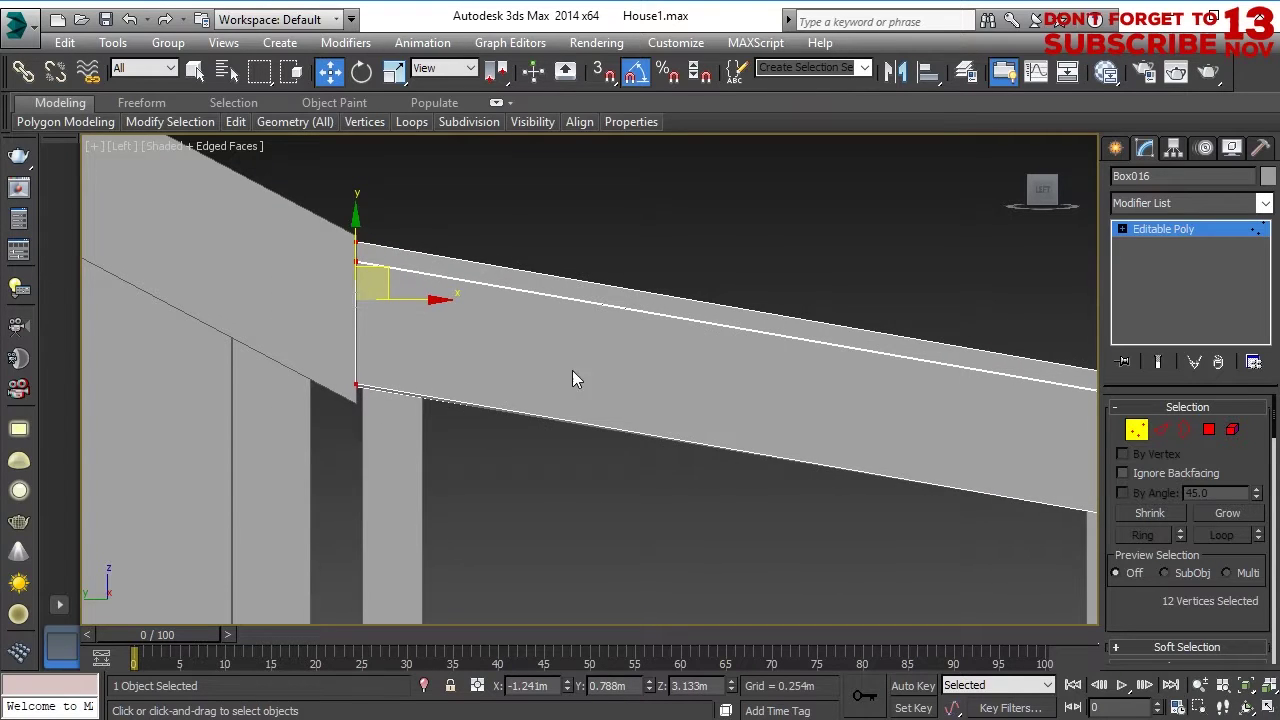
scroll(682, 502, down, 5)
Adjust the attached posts' selected vertices to fit beneath the canopy.
key(p)
scroll(541, 447, up, 4)
alt+middle_drag(551, 535, 690, 625)
key(1)
click(492, 508)
key(1)
scroll(503, 541, down, 4)
drag(455, 403, 448, 417)
alt+middle_drag(448, 417, 467, 462)
alt+middle_drag(429, 403, 1103, 427)
click(1136, 429)
Hide the ViewCube and clear the object selection.
middle_drag(768, 502, 600, 460)
scroll(600, 543, up, 4)
click(223, 43)
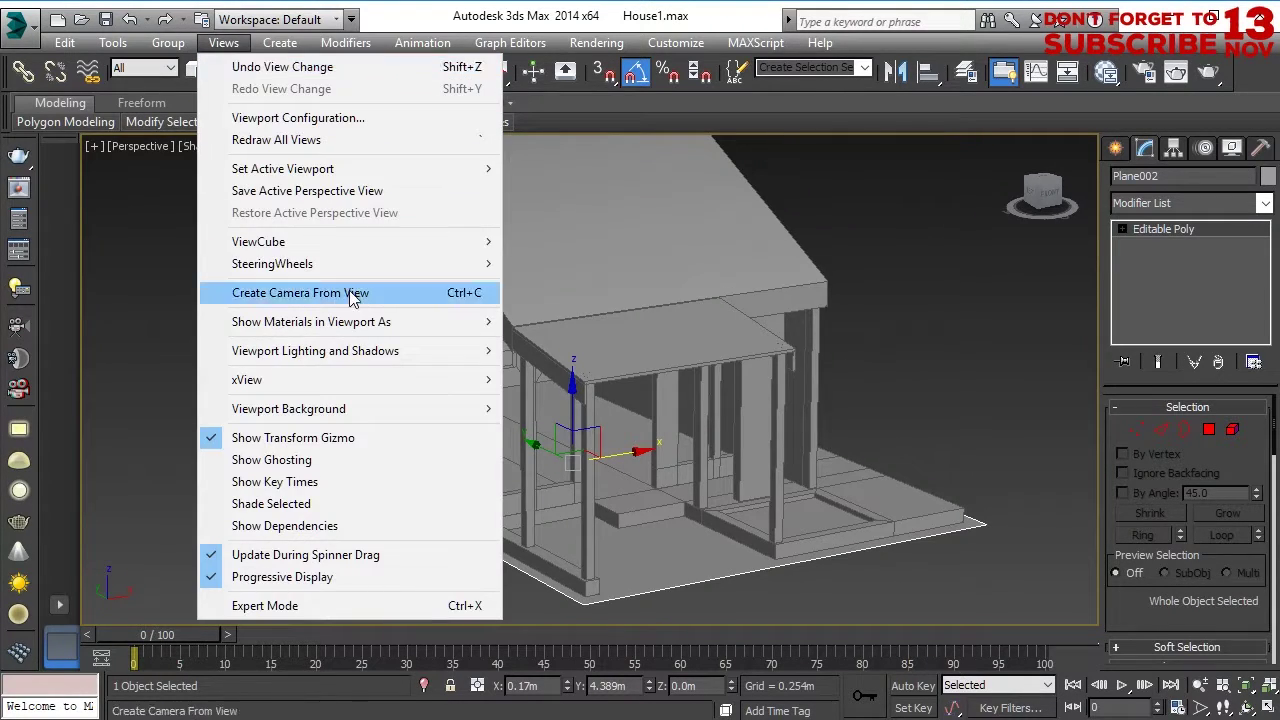
mouse_move(450, 242)
click(583, 245)
click(172, 46)
click(963, 394)
Examine the house model, canopy and posts from the front and both sides.
alt+middle_drag(963, 394, 835, 465)
middle_drag(835, 465, 526, 471)
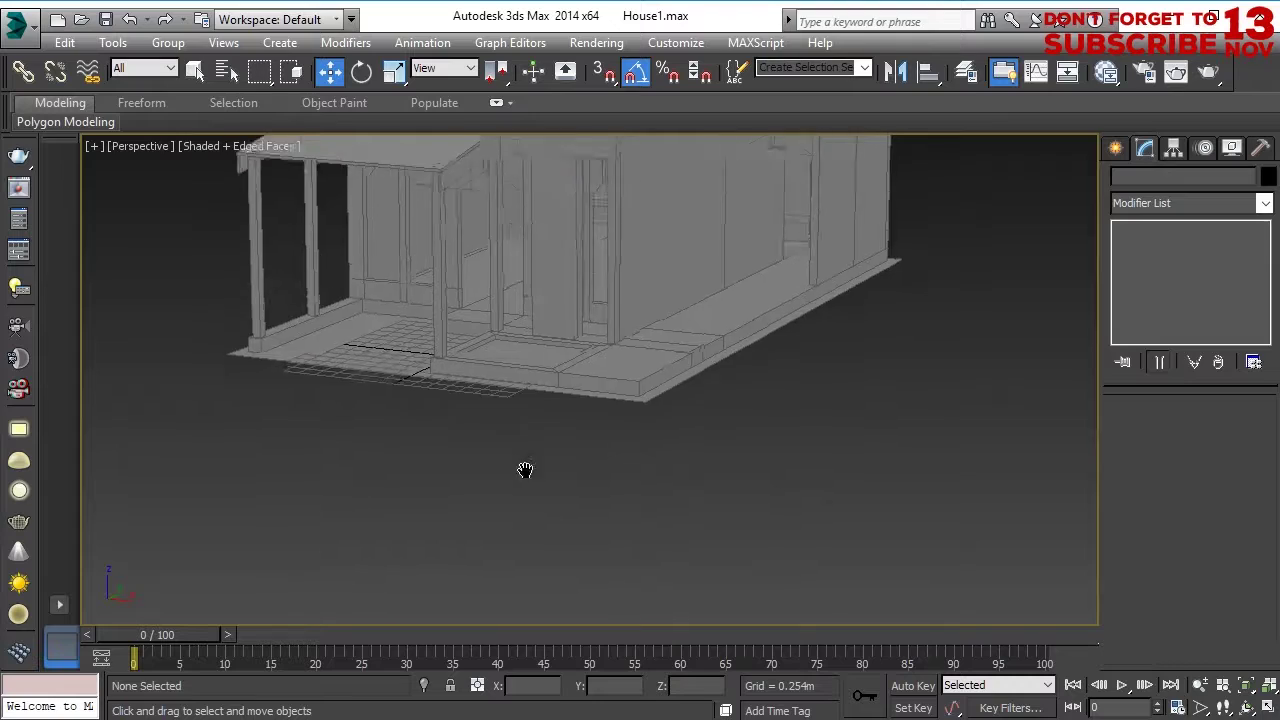
scroll(480, 415, up, 5)
alt+middle_drag(466, 403, 512, 424)
middle_drag(512, 424, 509, 494)
scroll(521, 441, down, 6)
middle_drag(716, 482, 716, 439)
scroll(717, 451, up, 3)
alt+middle_drag(542, 460, 628, 440)
scroll(645, 450, up, 3)
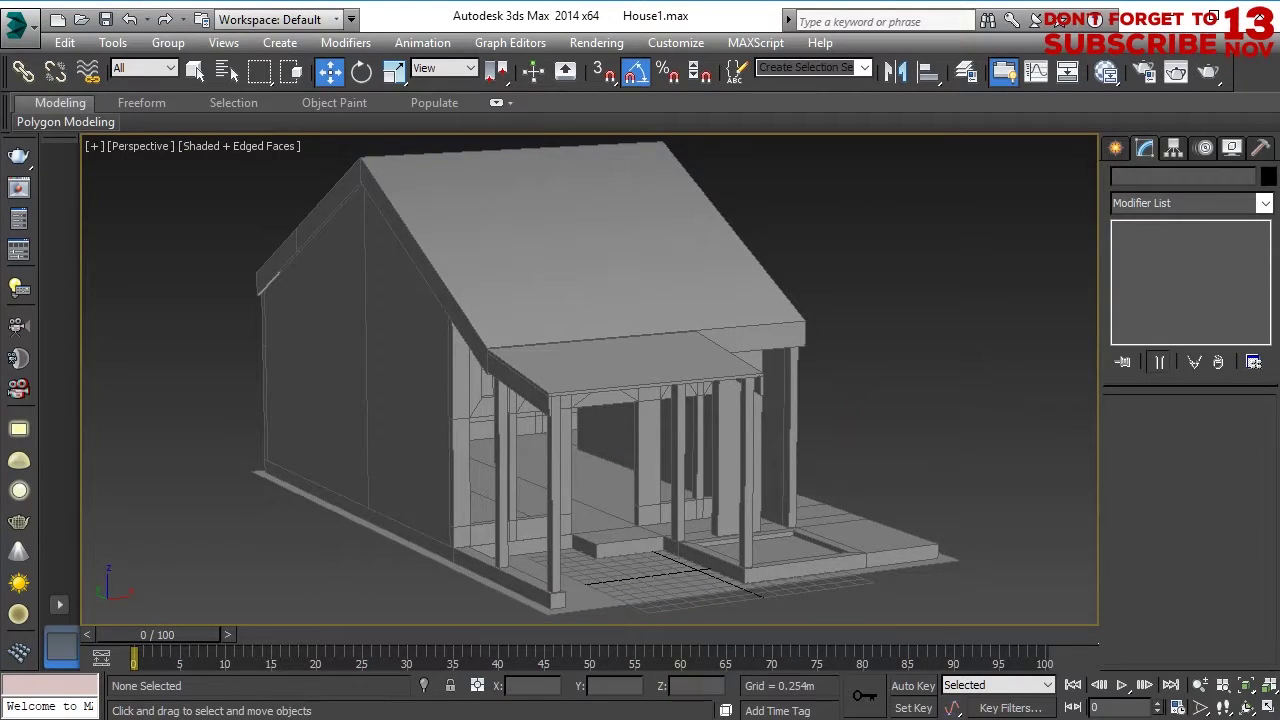